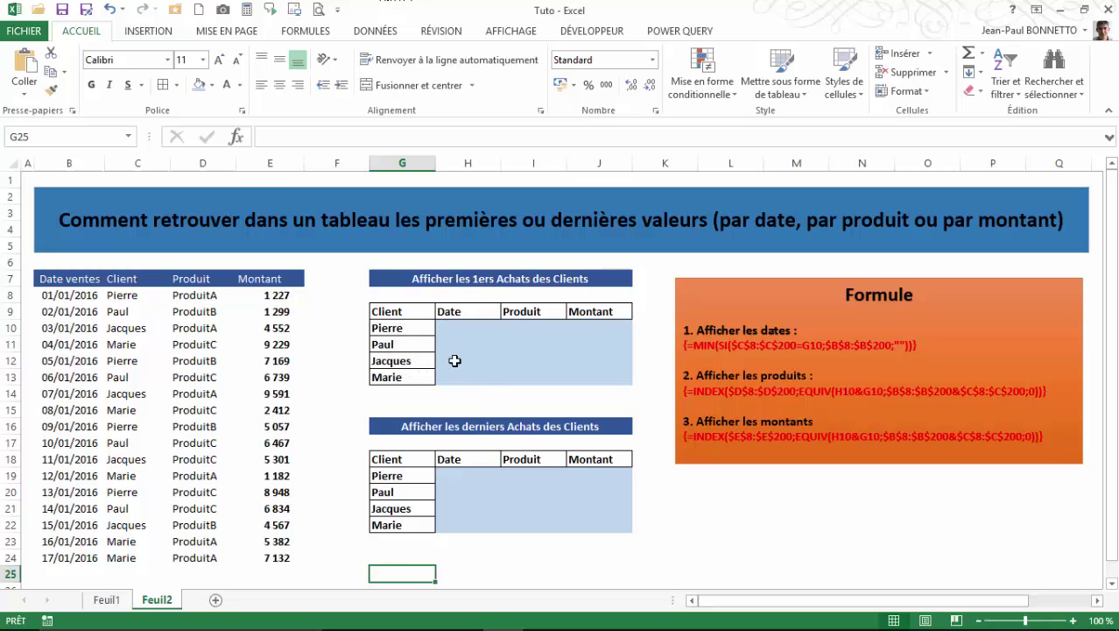
Step: Examine the sales table's date, client, product and amount columns and the empty date cells of both purchase summary tables
left_click(473, 475)
left_click(476, 327)
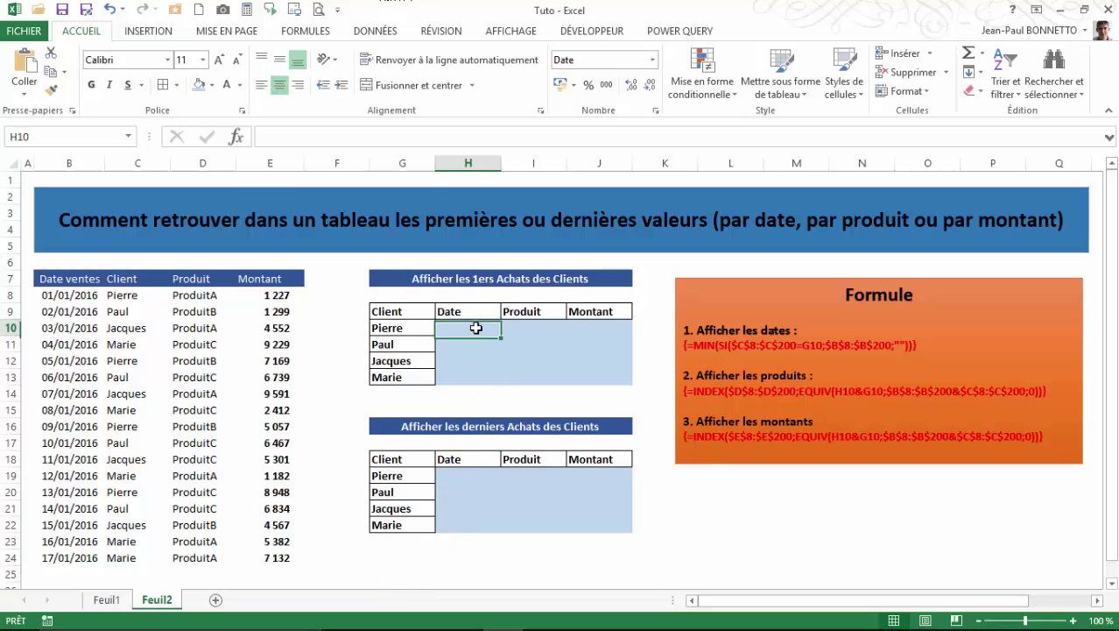
left_click_drag(66, 295, 261, 561)
left_click(77, 284)
left_click(81, 308)
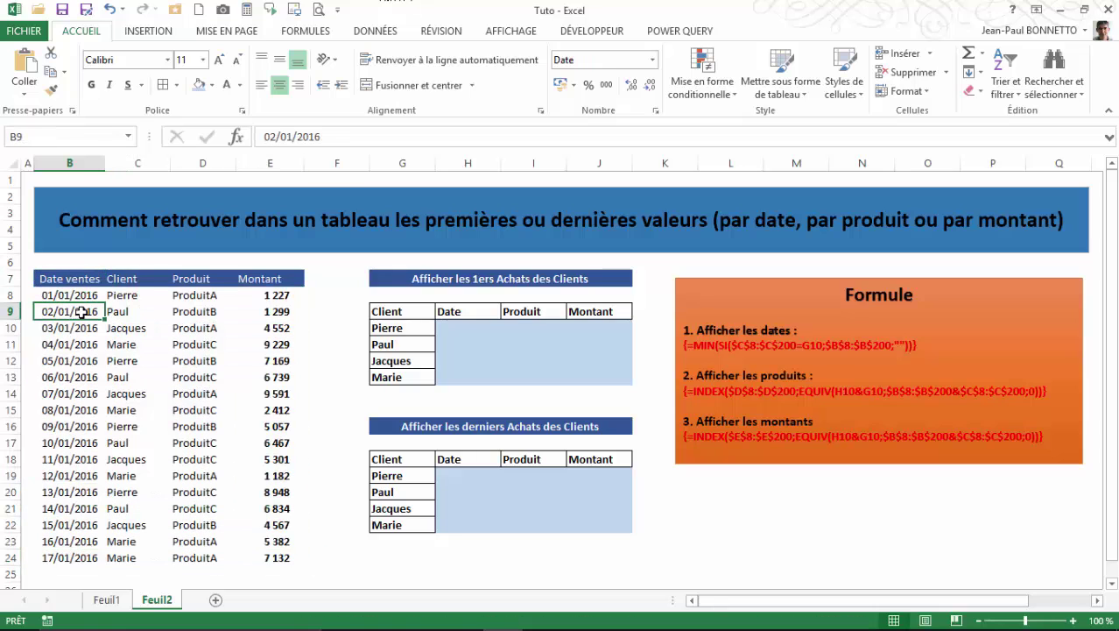
left_click(134, 295)
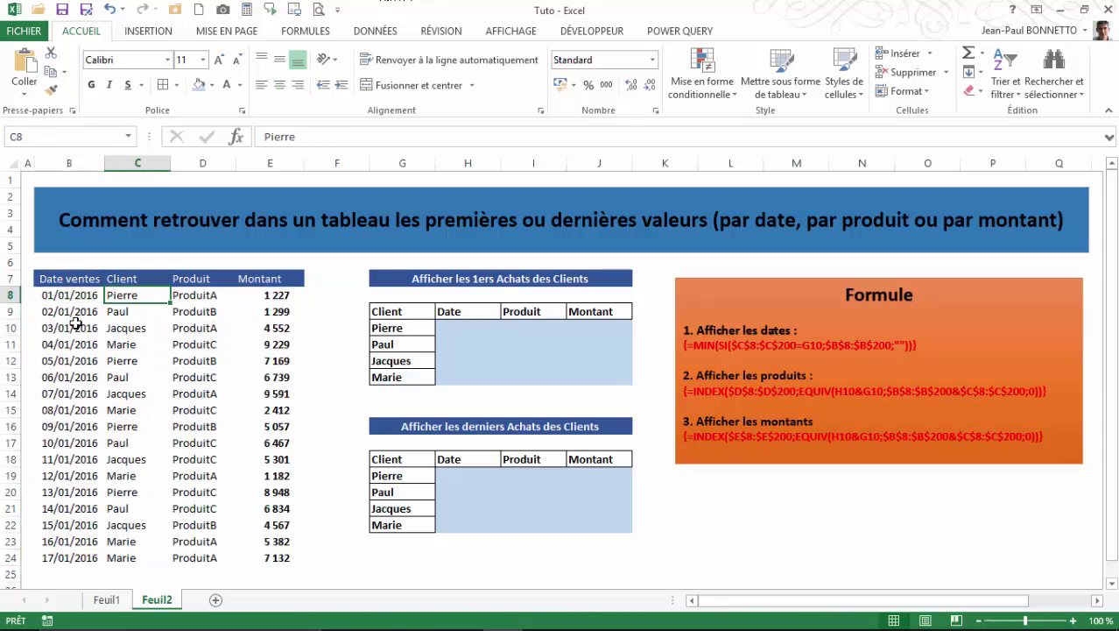
left_click(200, 299)
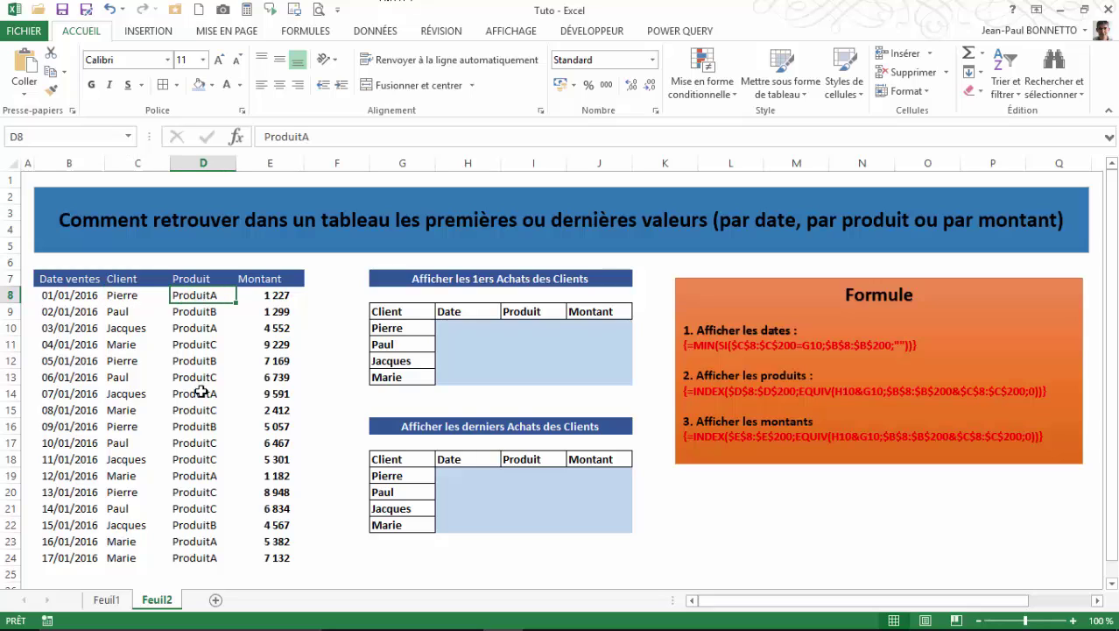
left_click(282, 296)
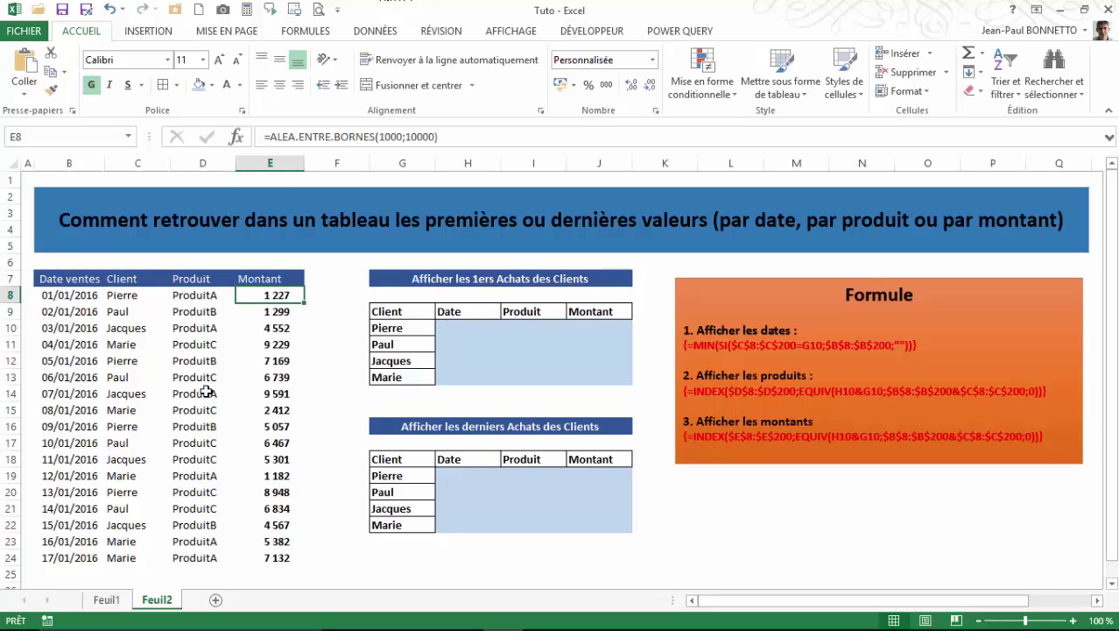
left_click(455, 331)
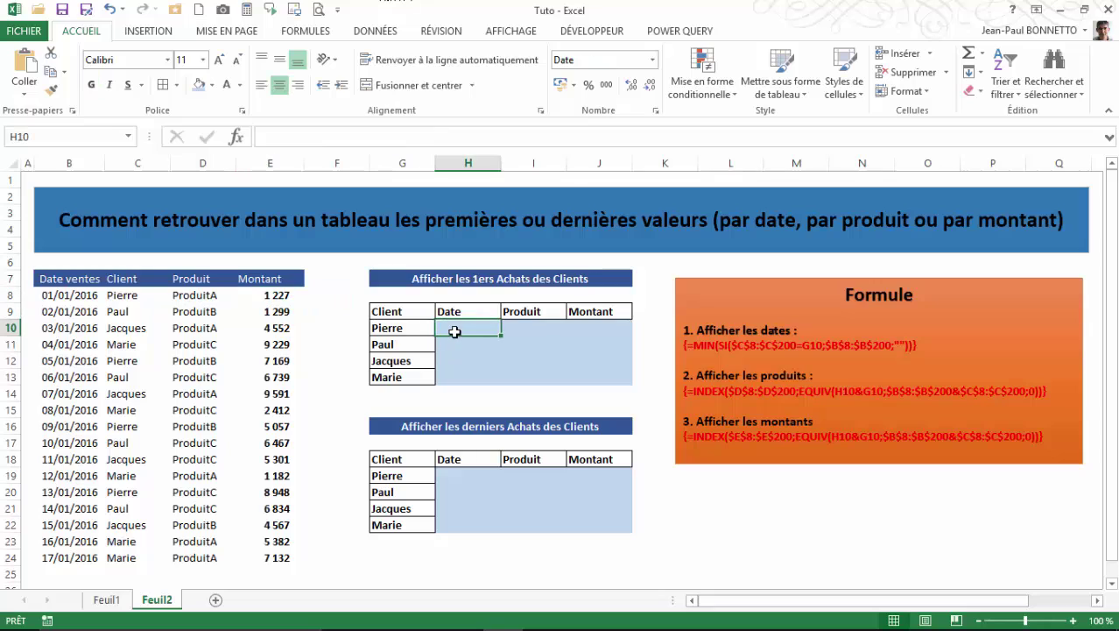
Step: Centre the Date header in H9 of the first-purchases table
left_click(462, 309)
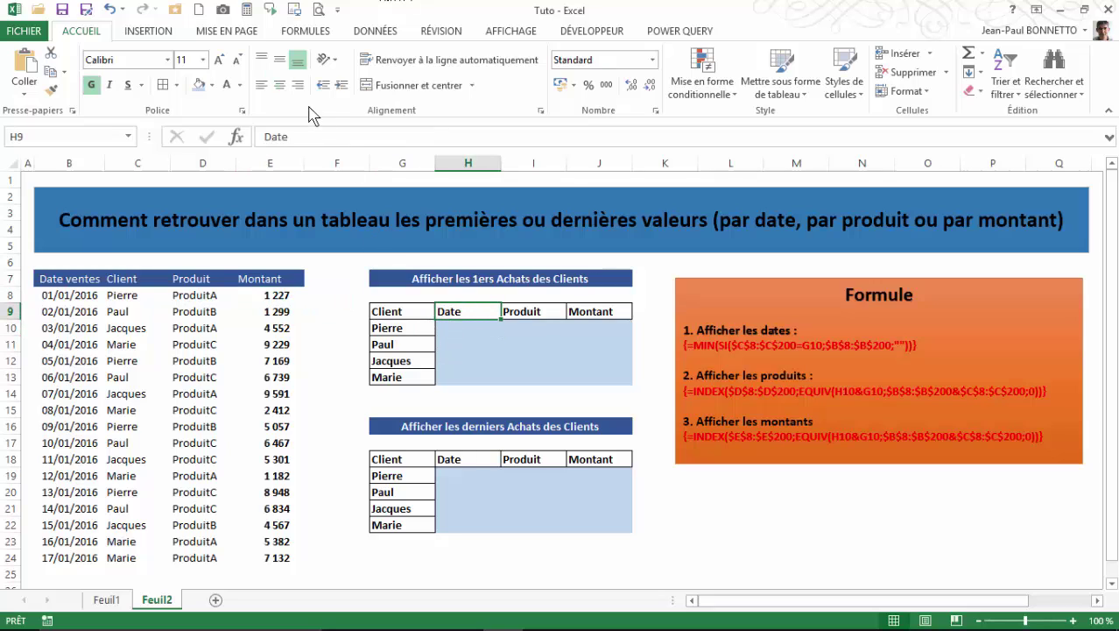
left_click(280, 85)
left_click(472, 330)
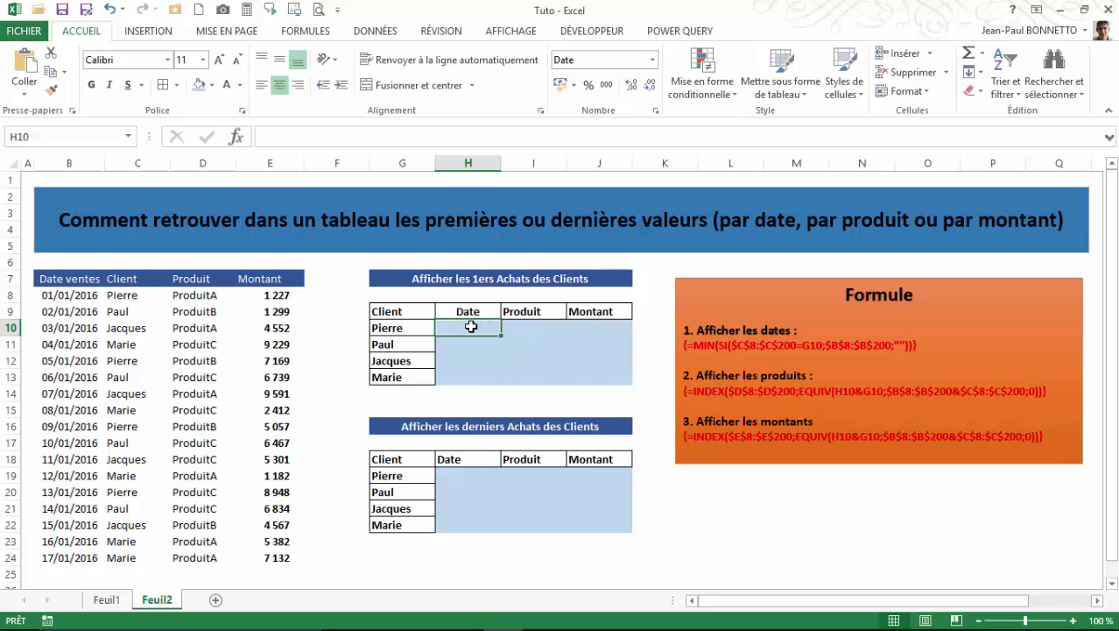
Step: Begin the first client's date formula in H10 of the first-purchases table with =MIN(SI(
left_click(523, 326)
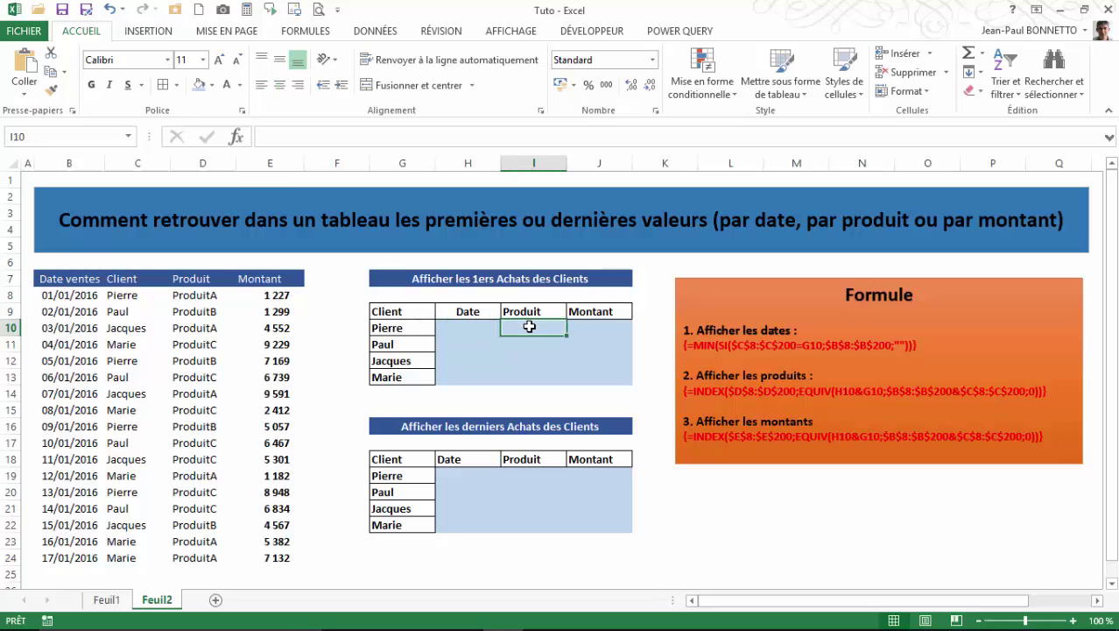
left_click(464, 326)
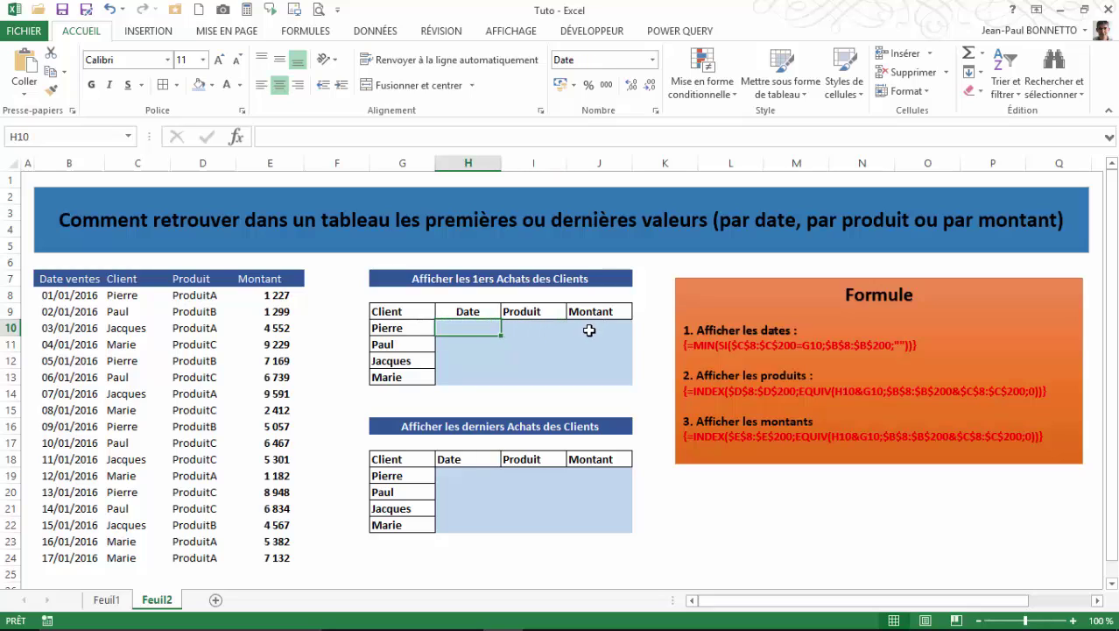
left_click(589, 327)
left_click(496, 326)
type("=min")
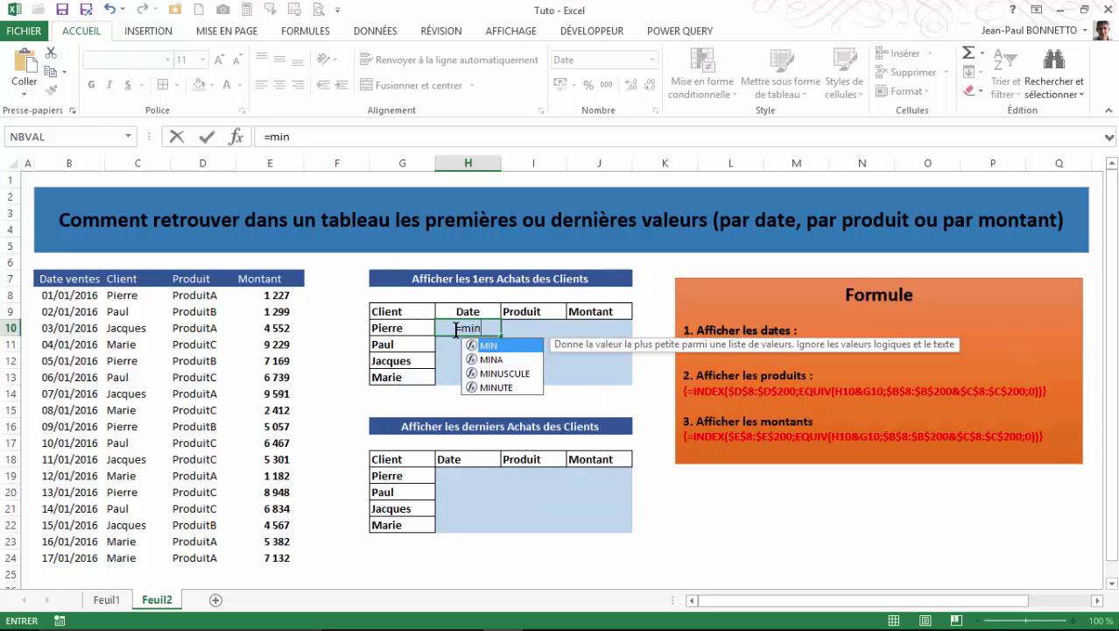
type("(")
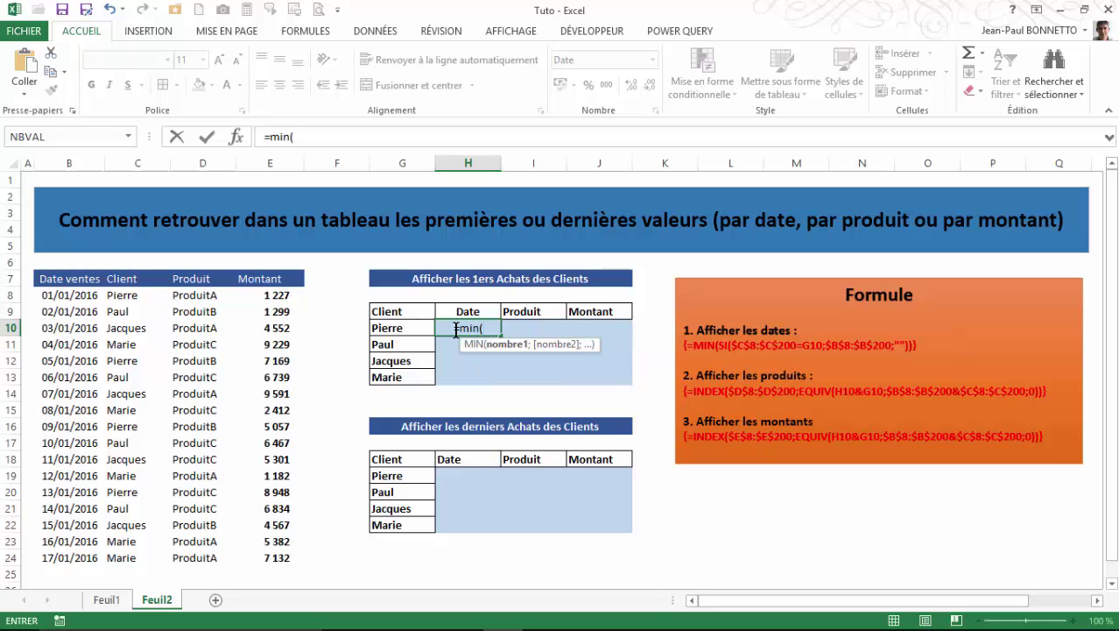
type("si")
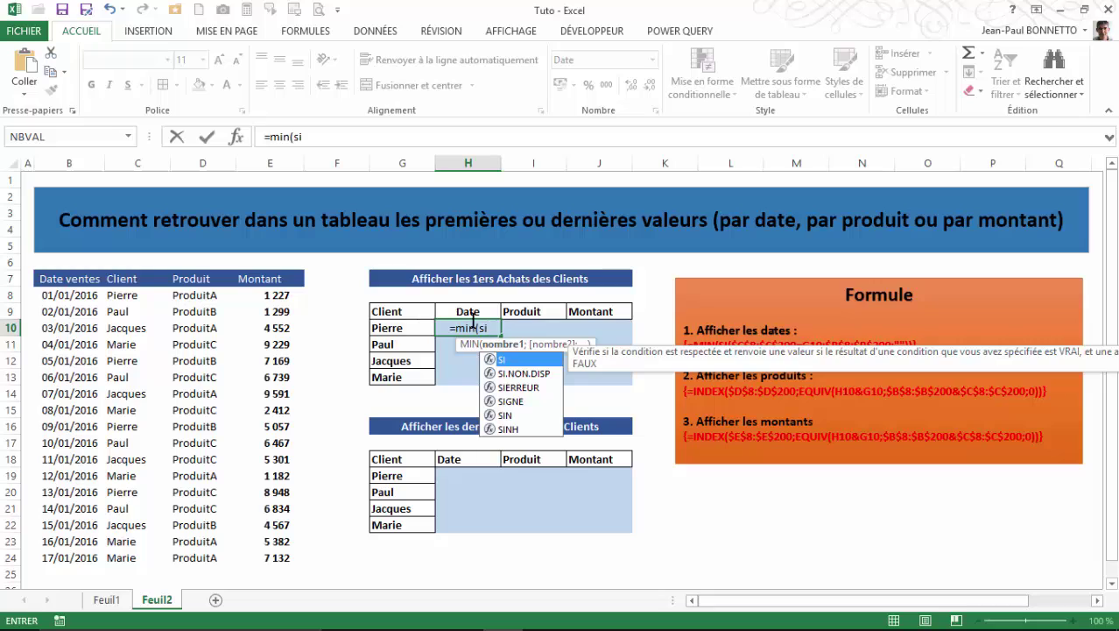
type("(")
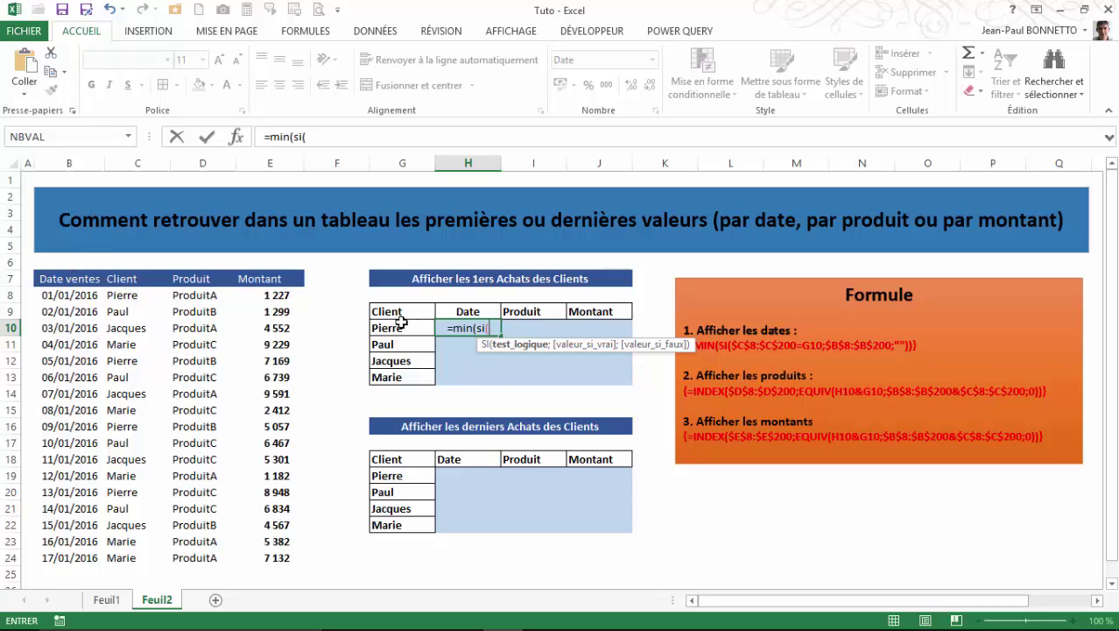
Step: Add the client range as the absolute reference $C$8:$C$200 to the SI test, followed by an equals sign
left_click_drag(125, 295, 122, 473)
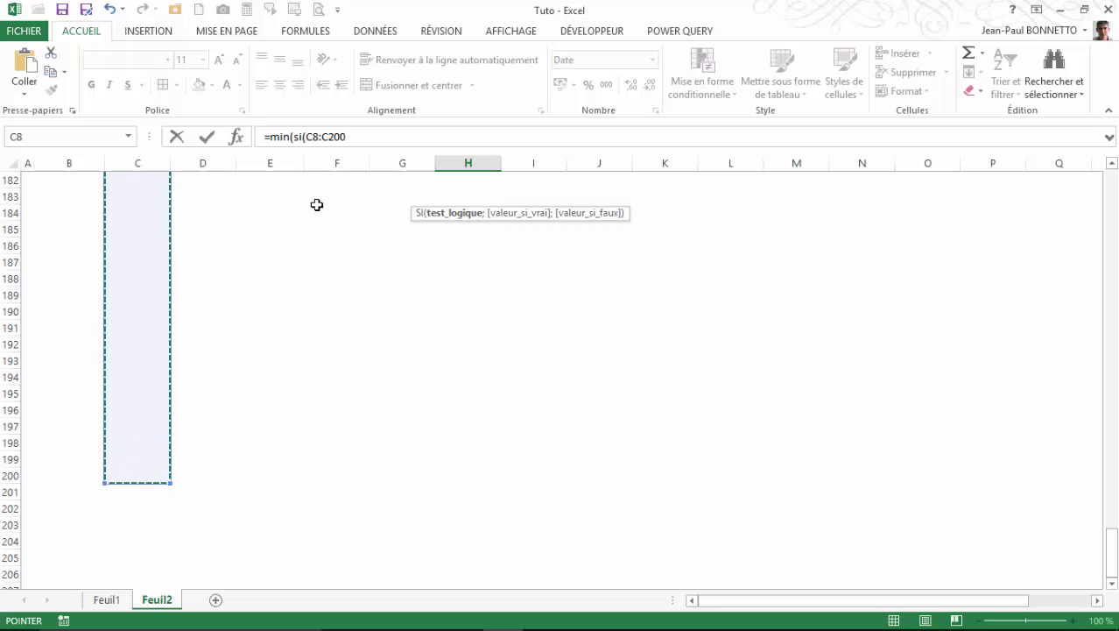
left_click(363, 136)
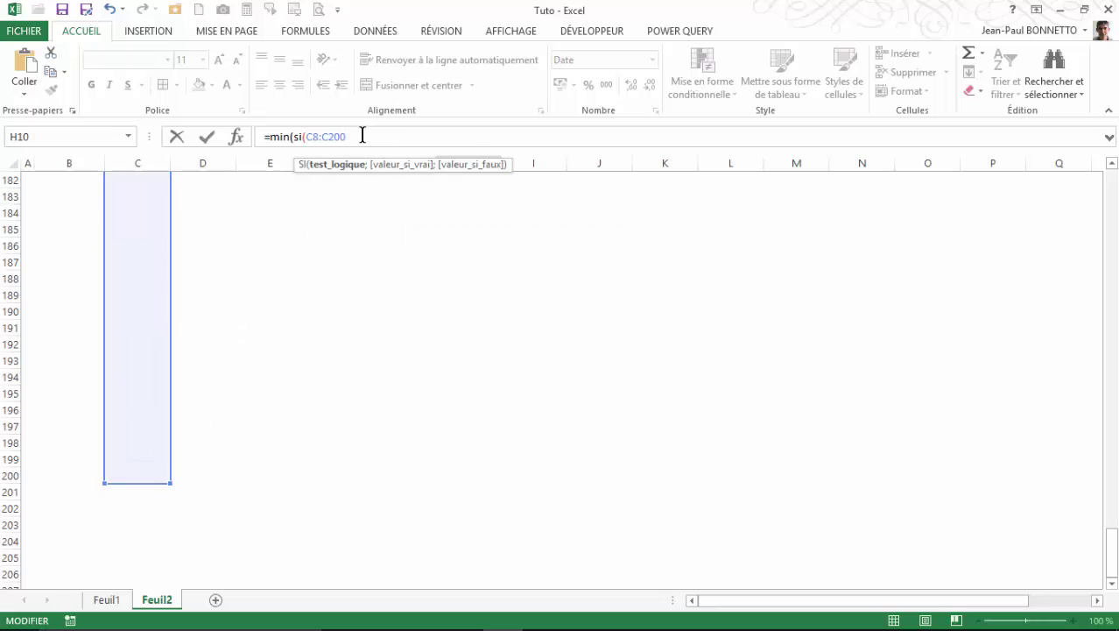
key("F4")
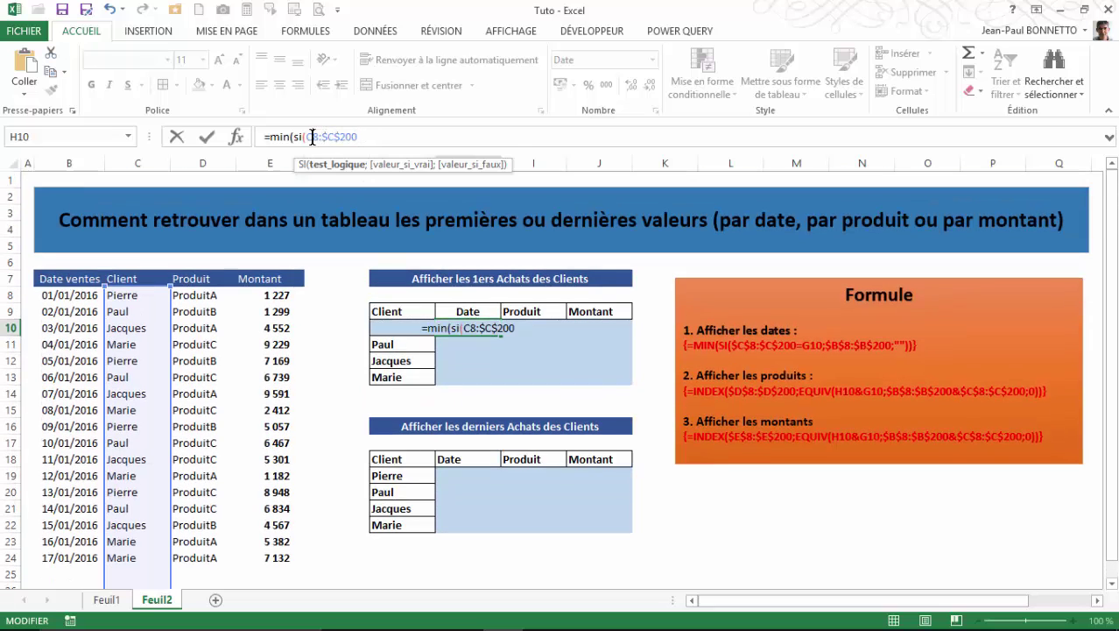
key("F4")
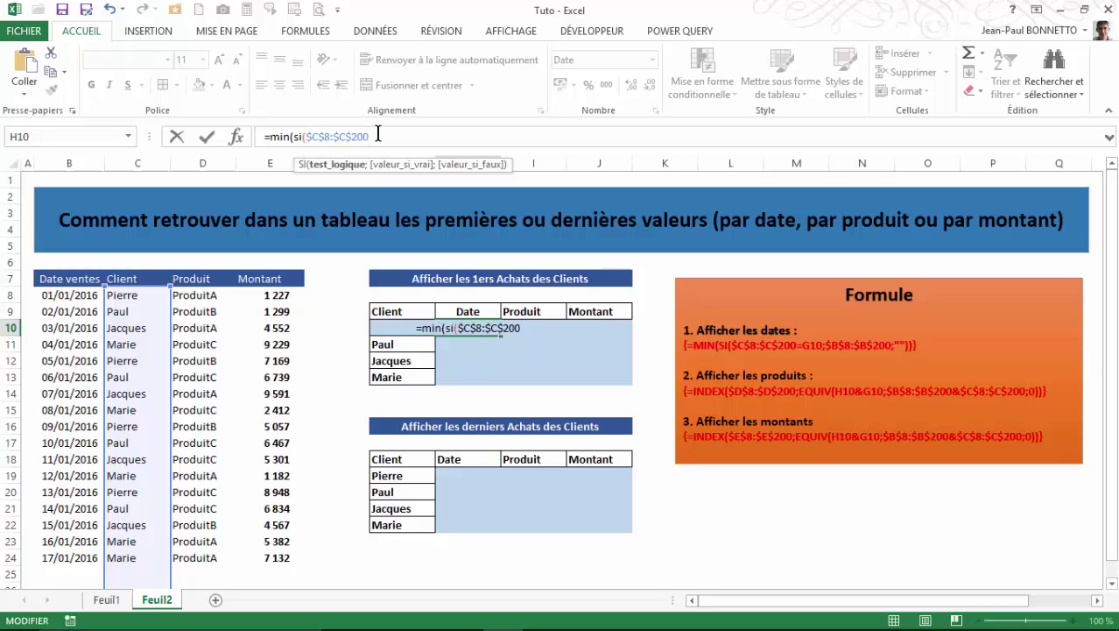
type("=")
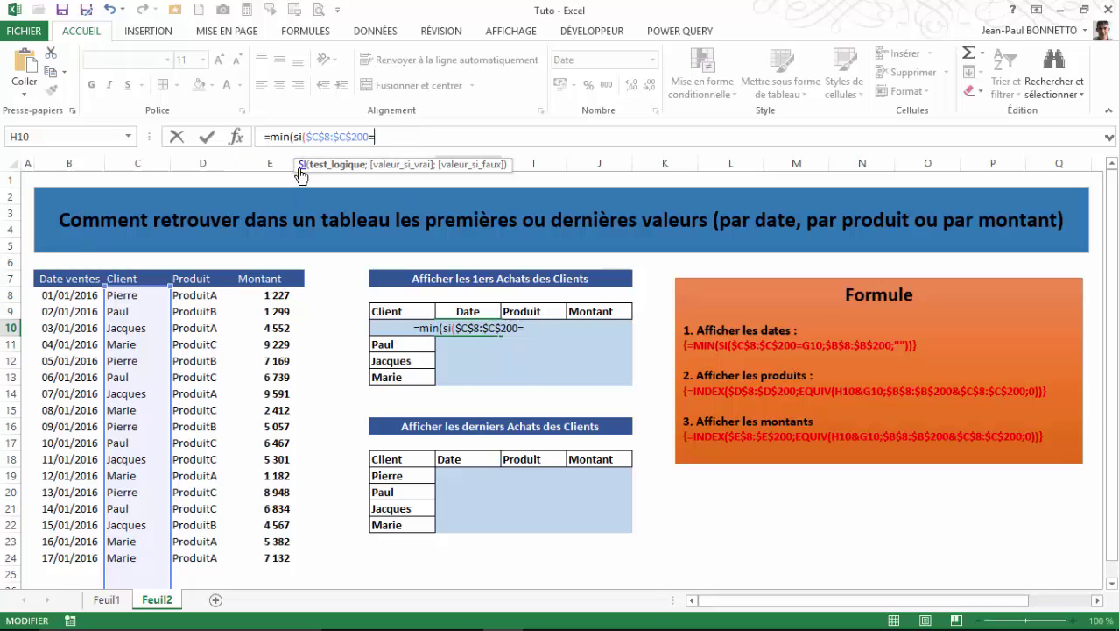
left_click_drag(298, 169, 341, 190)
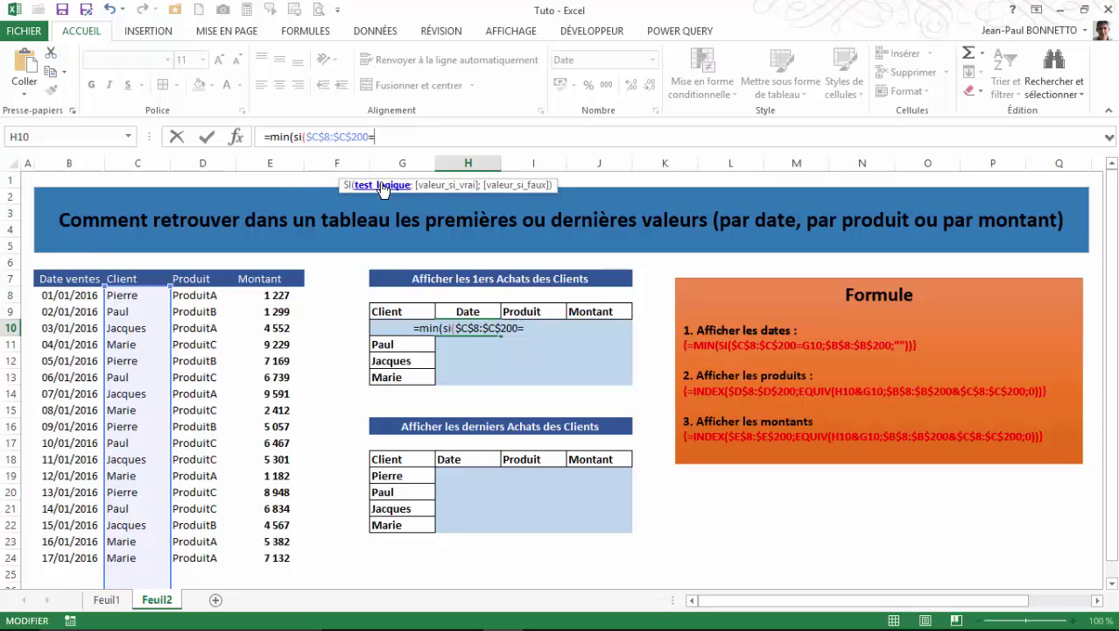
left_click(348, 185)
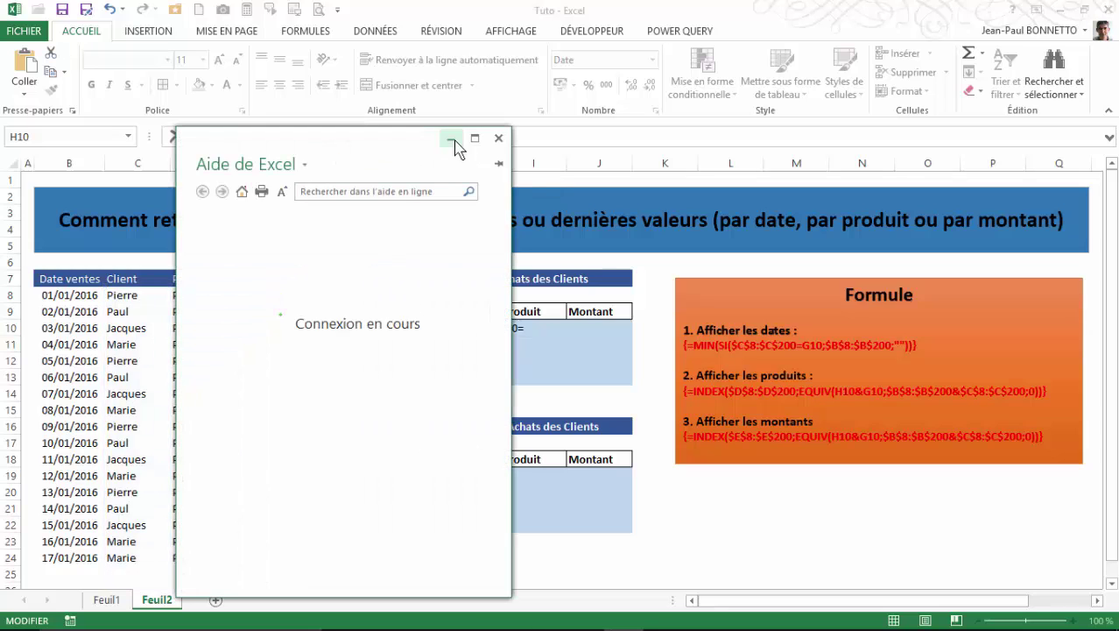
left_click(499, 138)
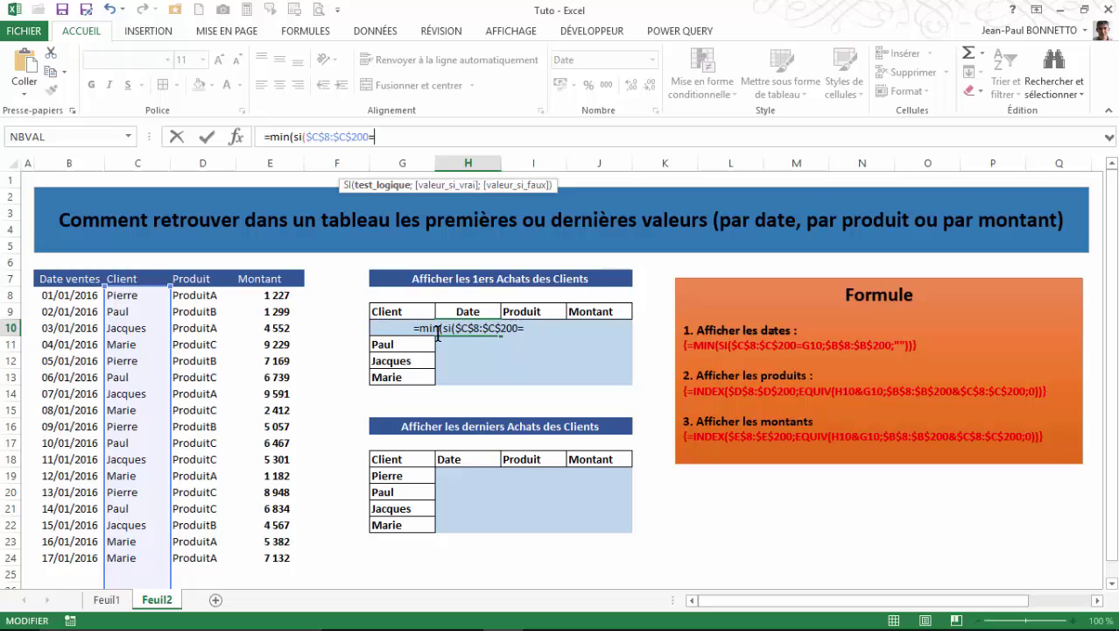
Step: Compare the client range with G10 in the SI test and return the absolute date range $B$8:$B$200 when true
left_click(402, 341)
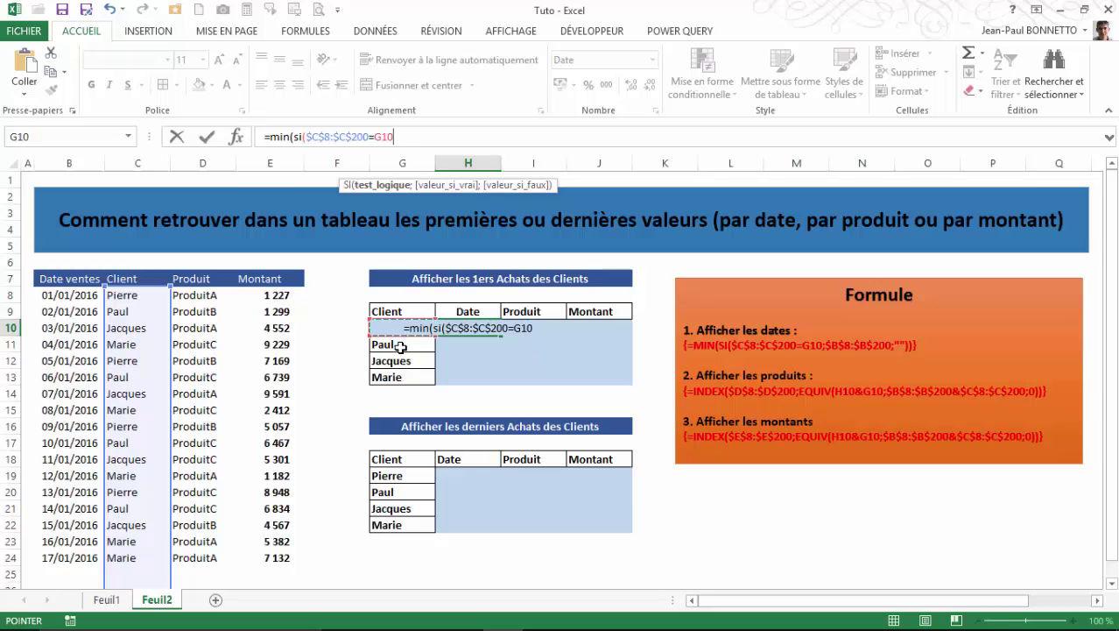
type(";")
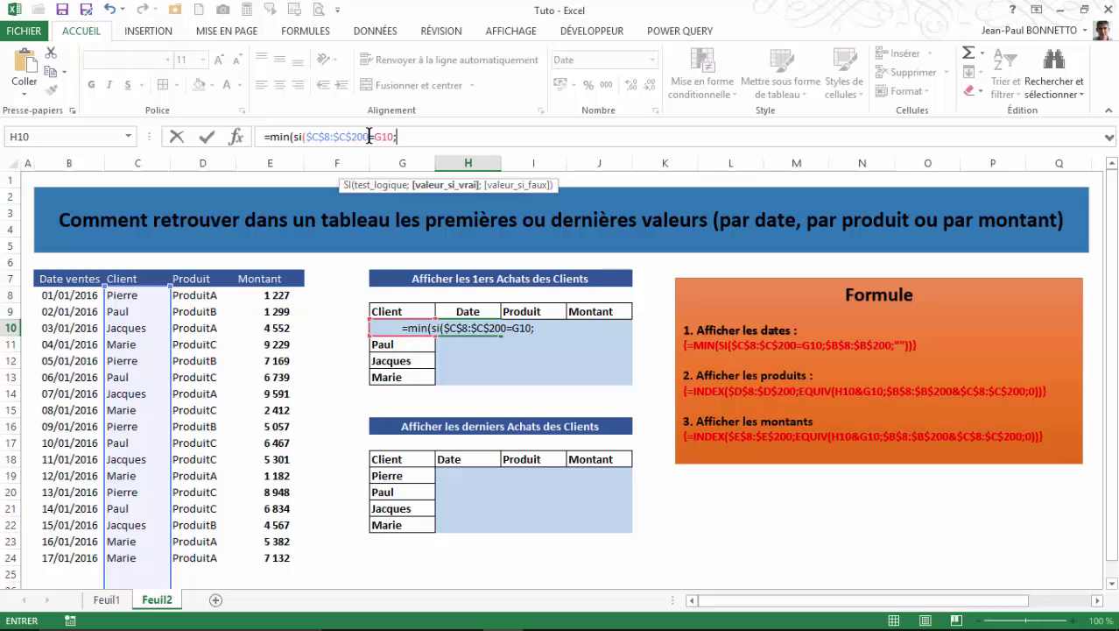
left_click(62, 298)
left_click_drag(61, 298, 70, 508)
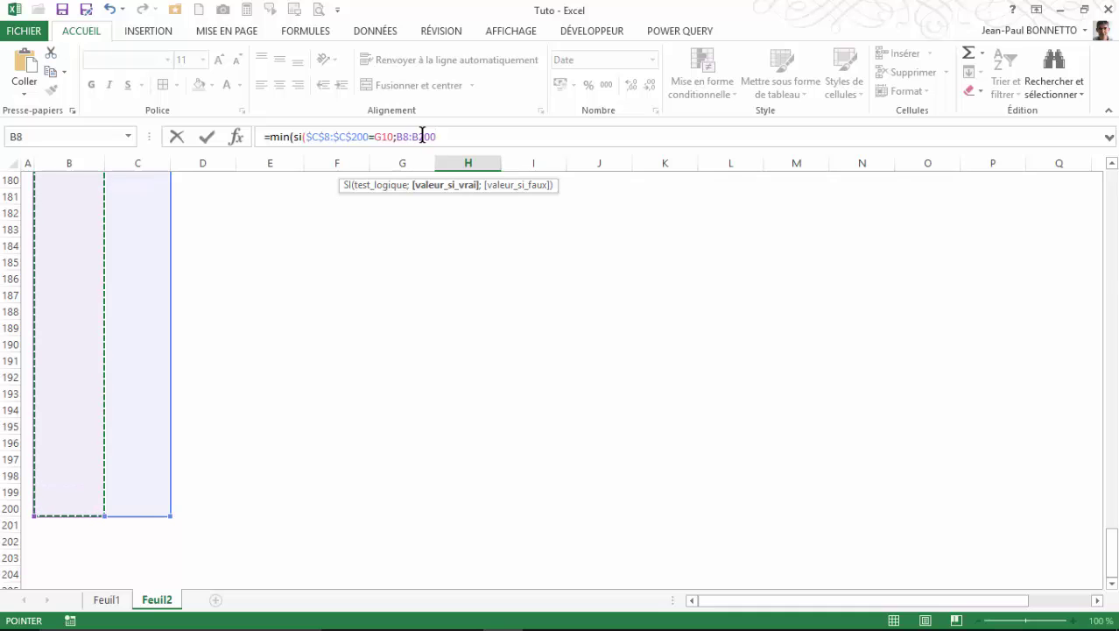
key("F4")
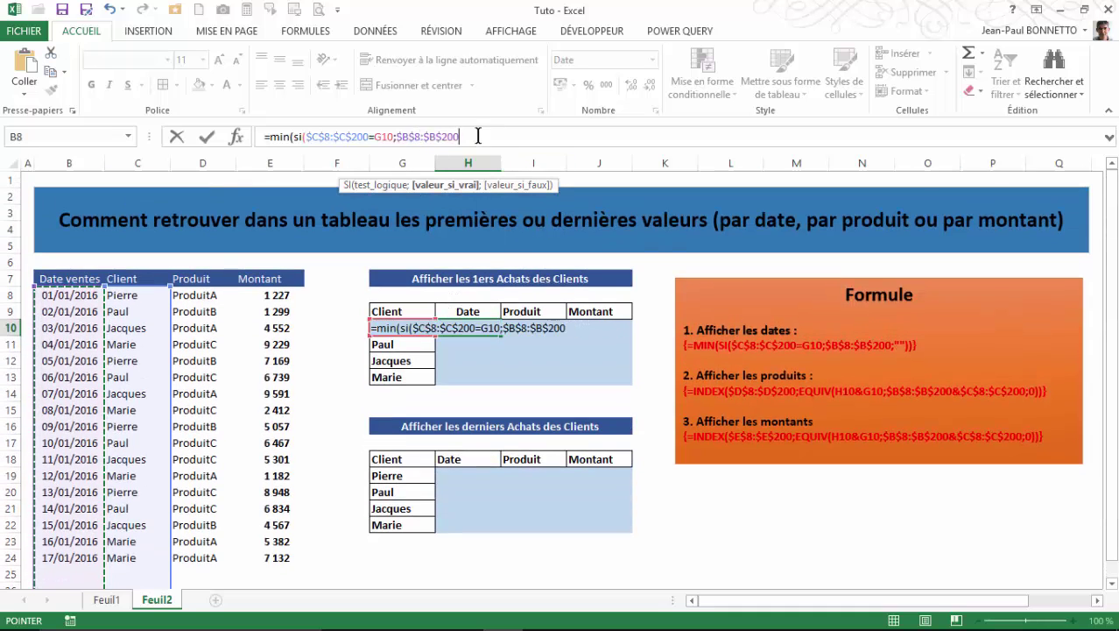
Step: Add an empty string "" as the false value, close both functions and enter H10 as an array formula
type(";")
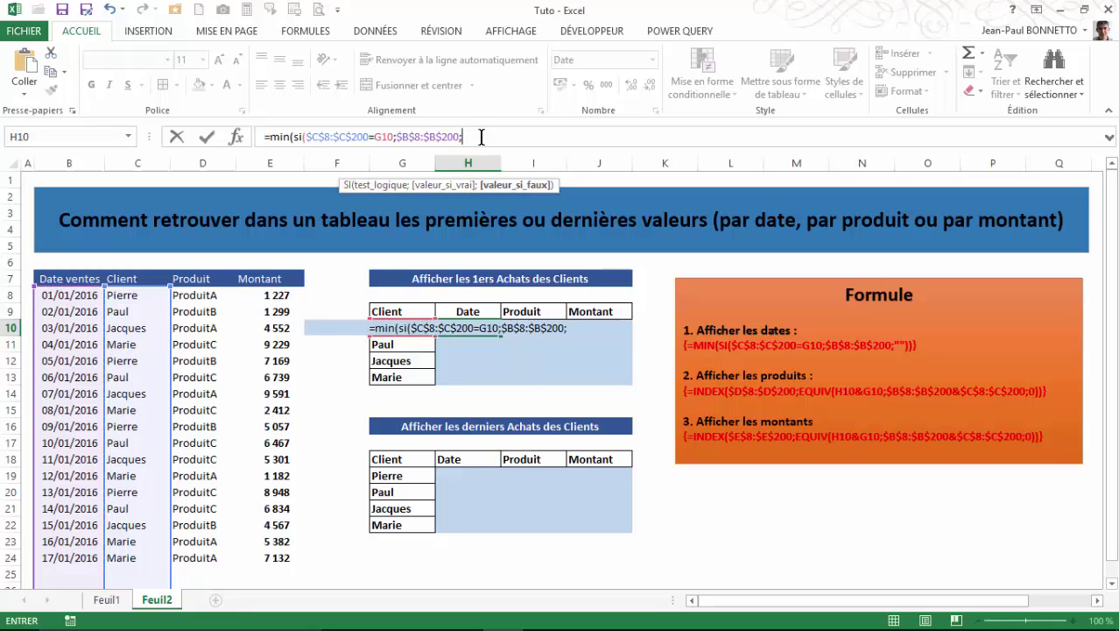
type("\"\"")
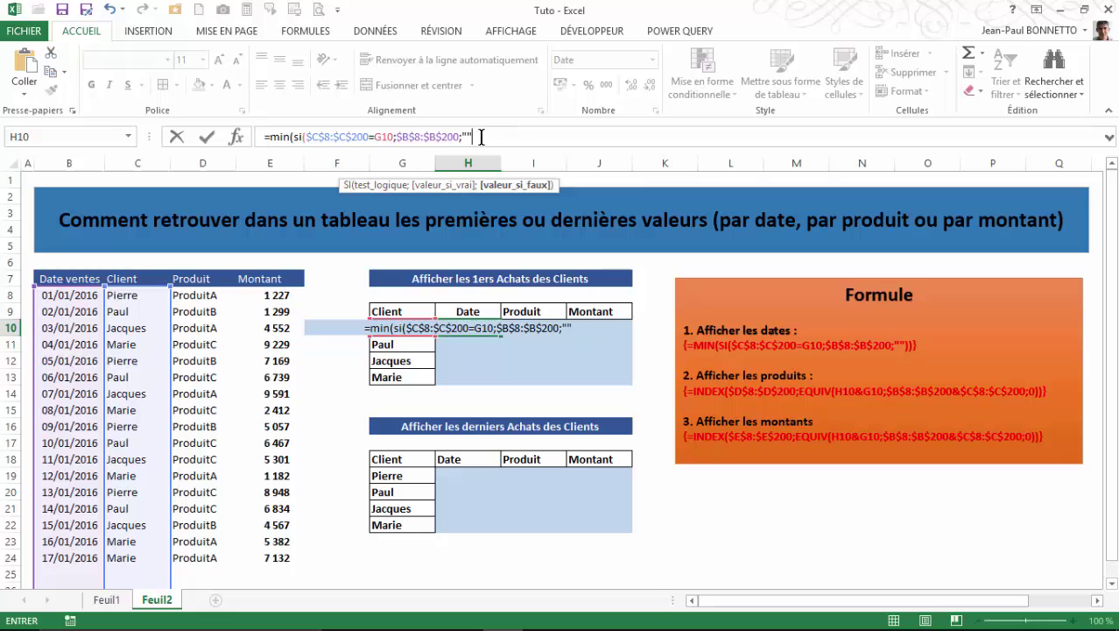
type(")")
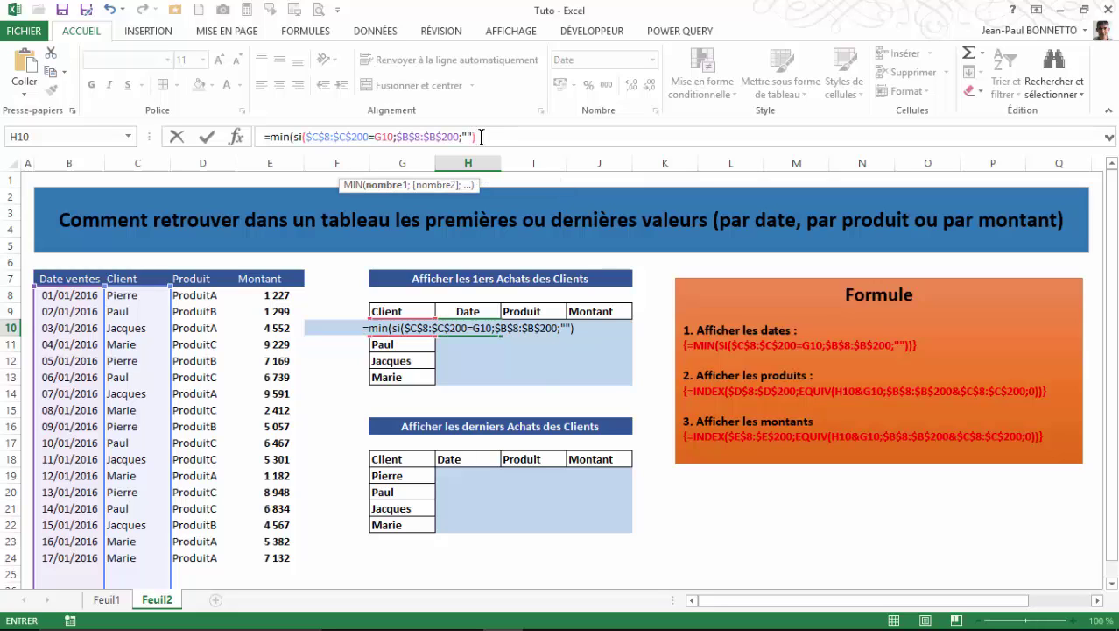
type(")")
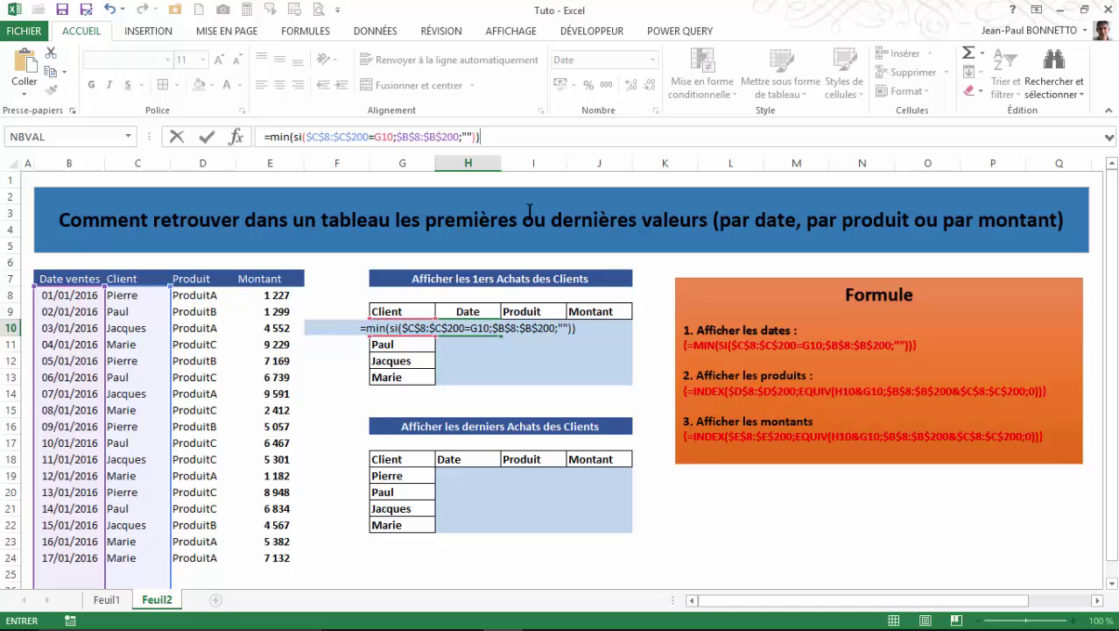
key("ctrl+shift+Return")
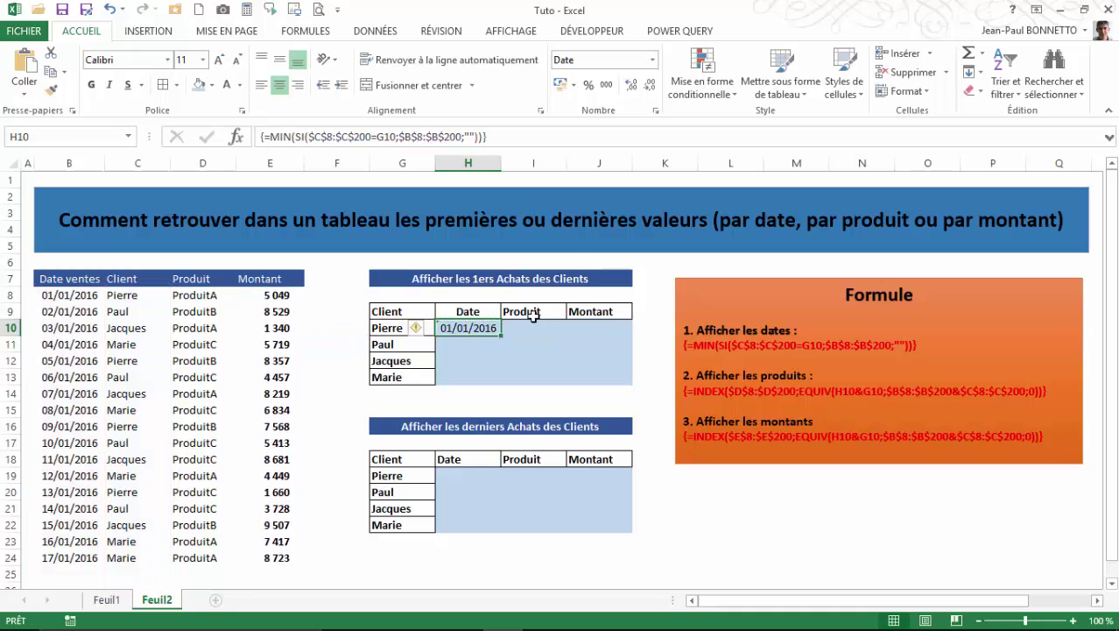
Step: Ignore the error flagged on H10 and check its date against the client in G10 and the sale date in B8
left_click(426, 329)
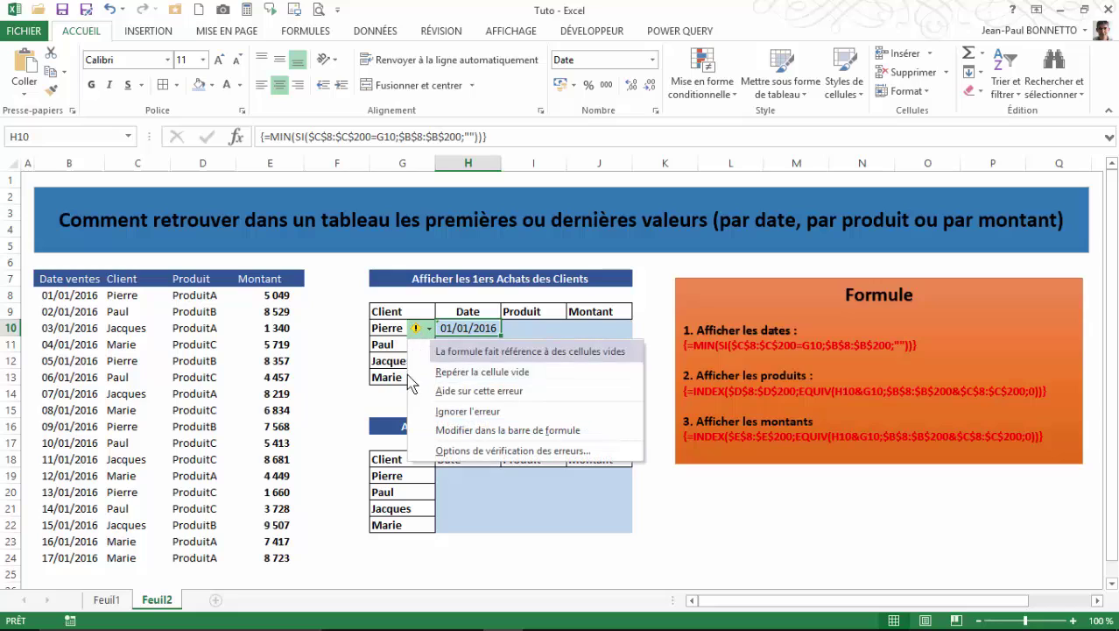
left_click(455, 411)
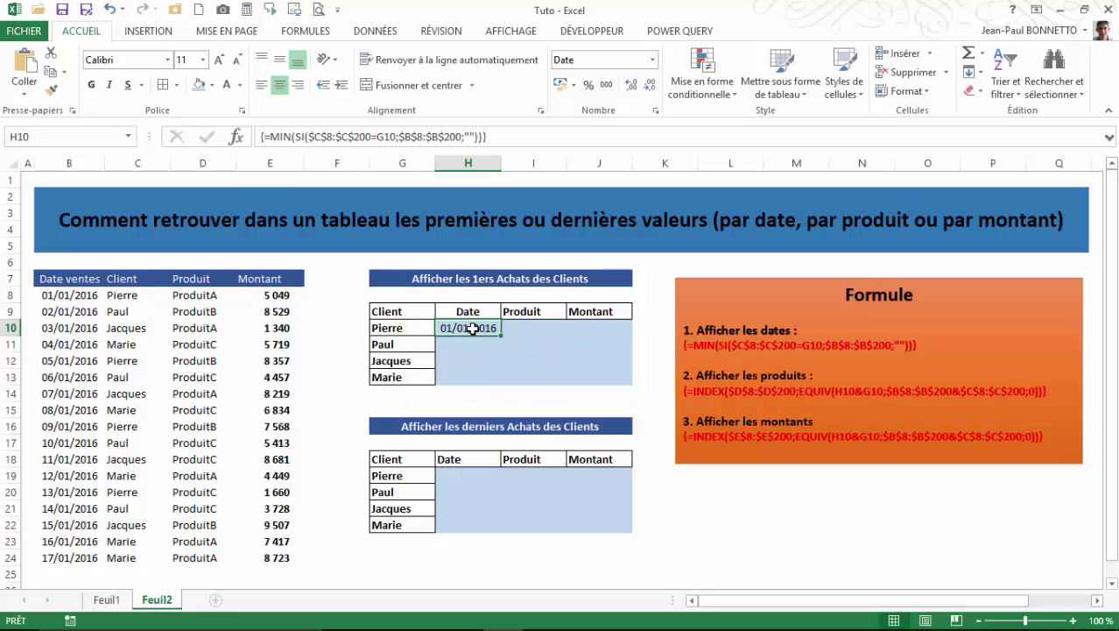
left_click(410, 331)
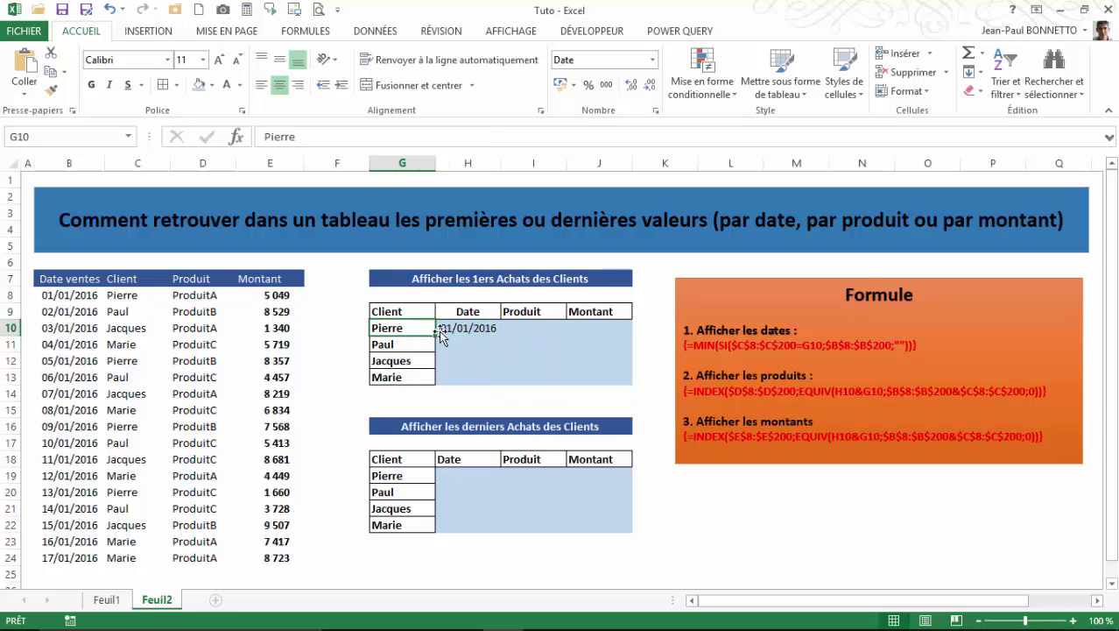
left_click(63, 296)
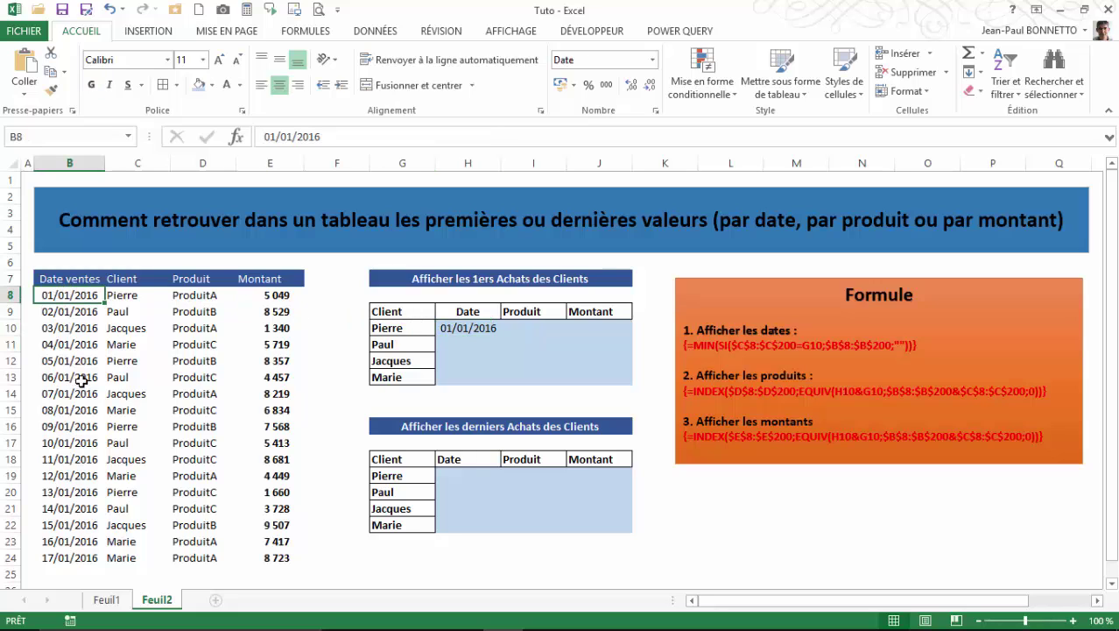
Step: Fill the first-purchase date array formula from H10 down through H13 for the remaining clients
left_click(134, 296)
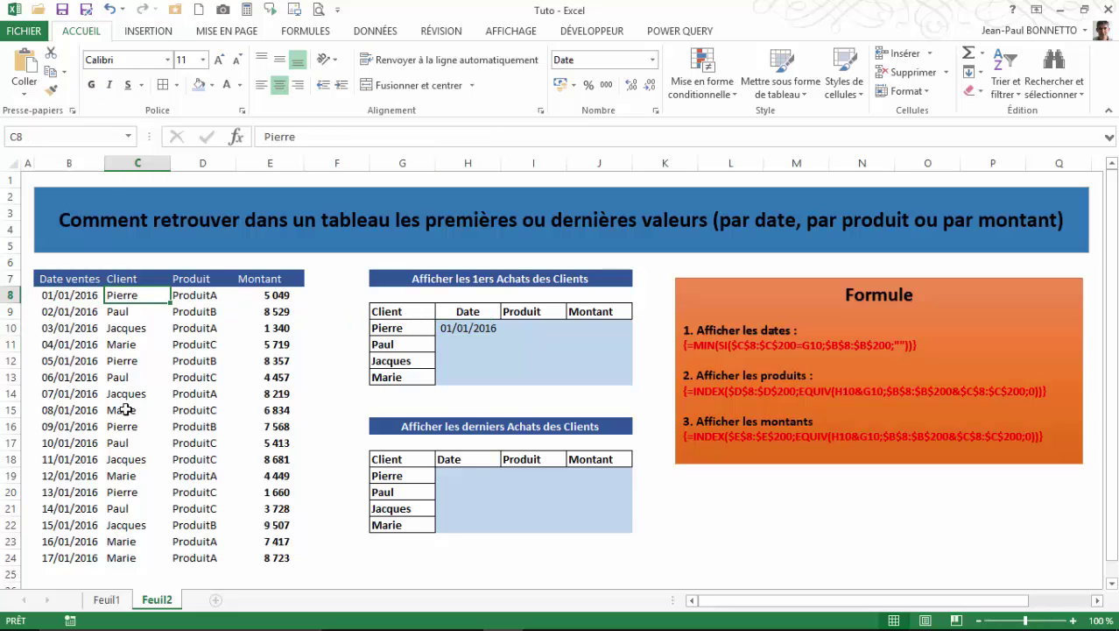
left_click(468, 329)
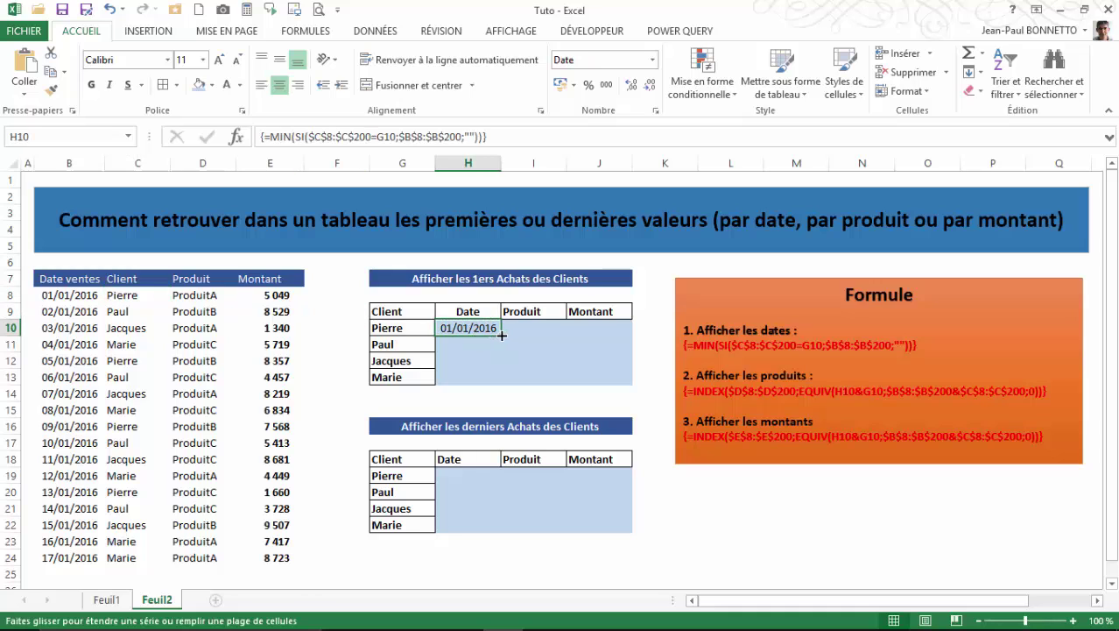
left_click_drag(501, 336, 503, 383)
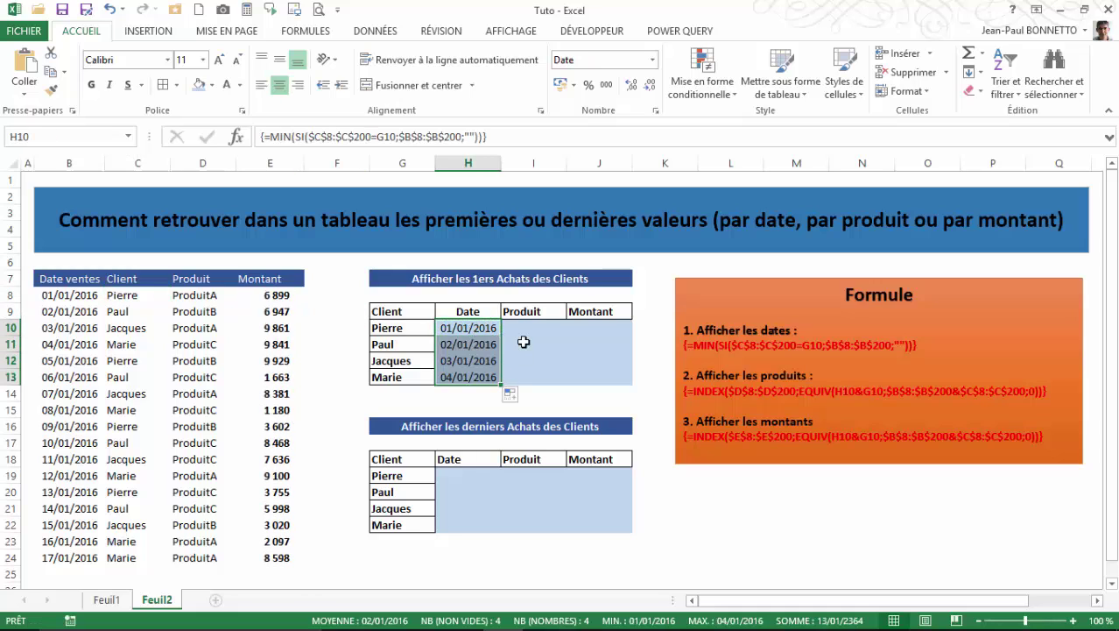
Step: Check the first-purchase dates in H11:H13 against each client's earliest sale date in B9:B11
left_click(404, 346)
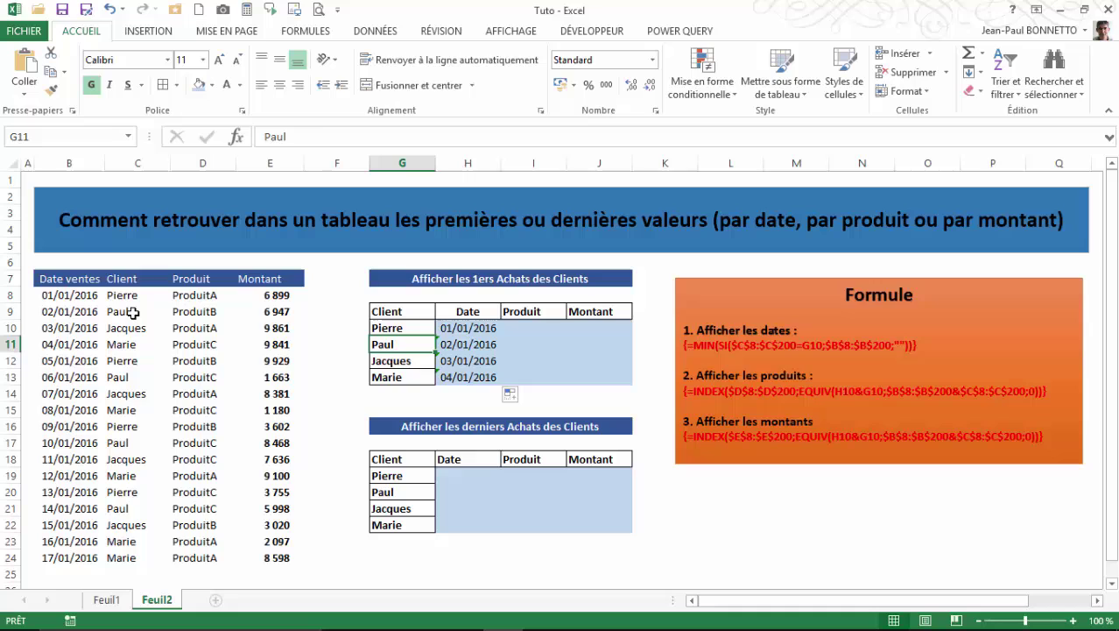
left_click(68, 312)
left_click(467, 361)
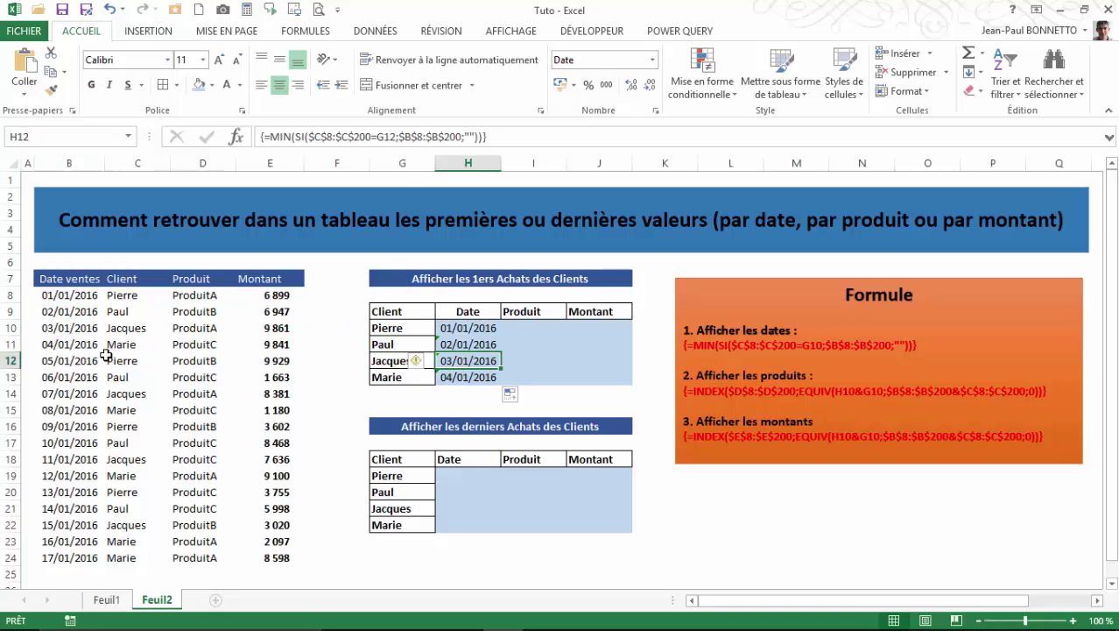
left_click(68, 330)
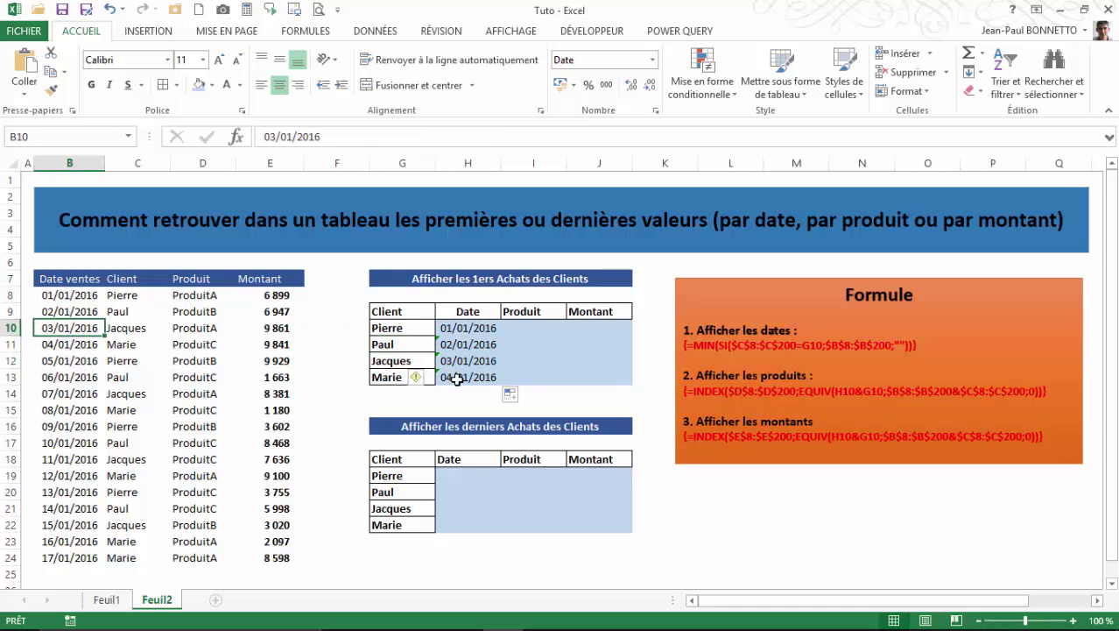
left_click(454, 377)
left_click(372, 378)
left_click(69, 344)
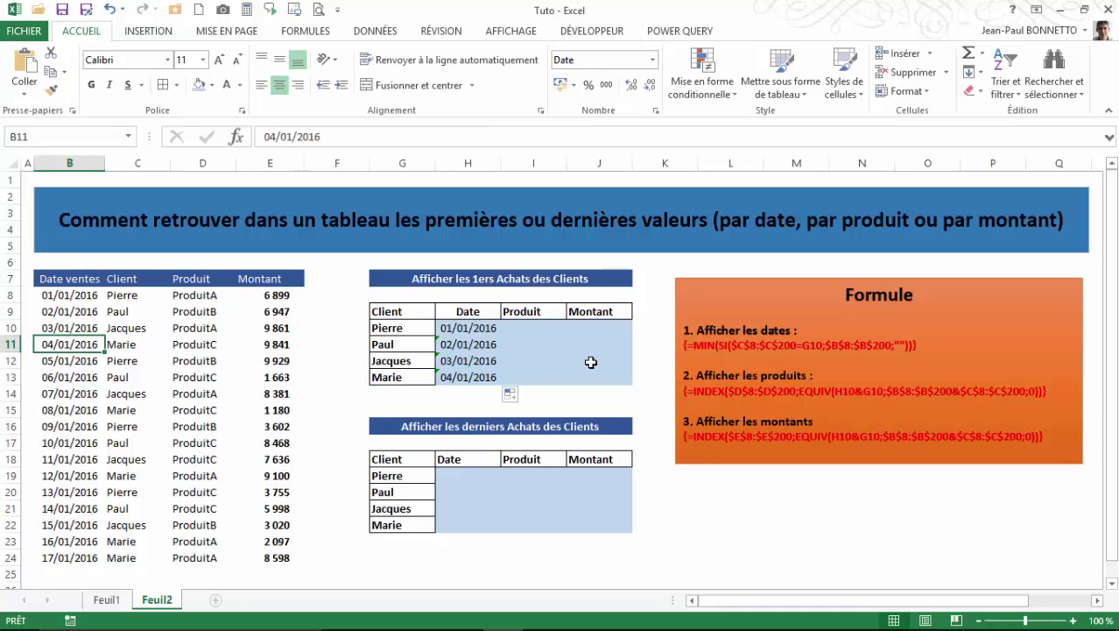
Step: Ignore the empty-cell reference error flagged on the date formulas in H11:H13
left_click_drag(450, 344, 448, 377)
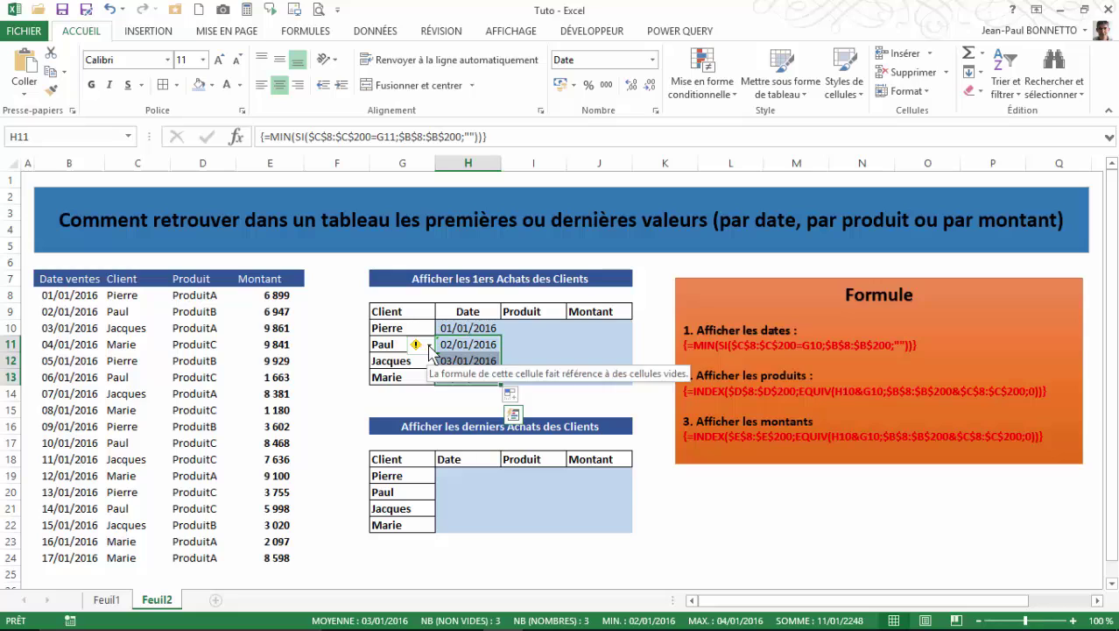
left_click(427, 345)
left_click(460, 427)
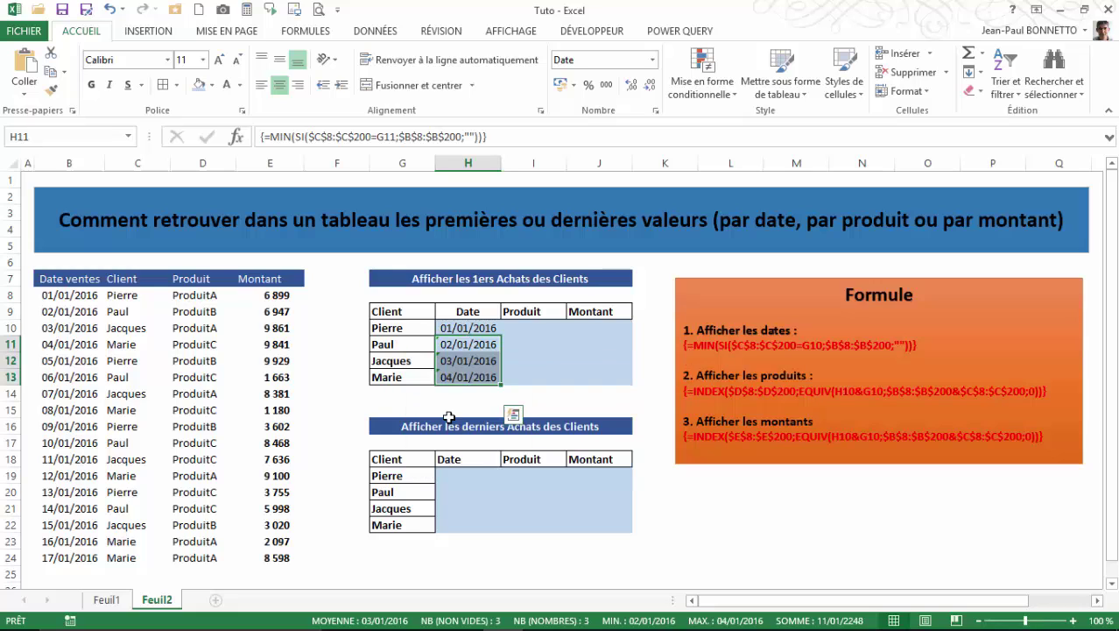
Step: Test the date formula by setting the sale date in B11 to 1/1 and checking H13
left_click(67, 312)
left_click(77, 328)
left_click(80, 344)
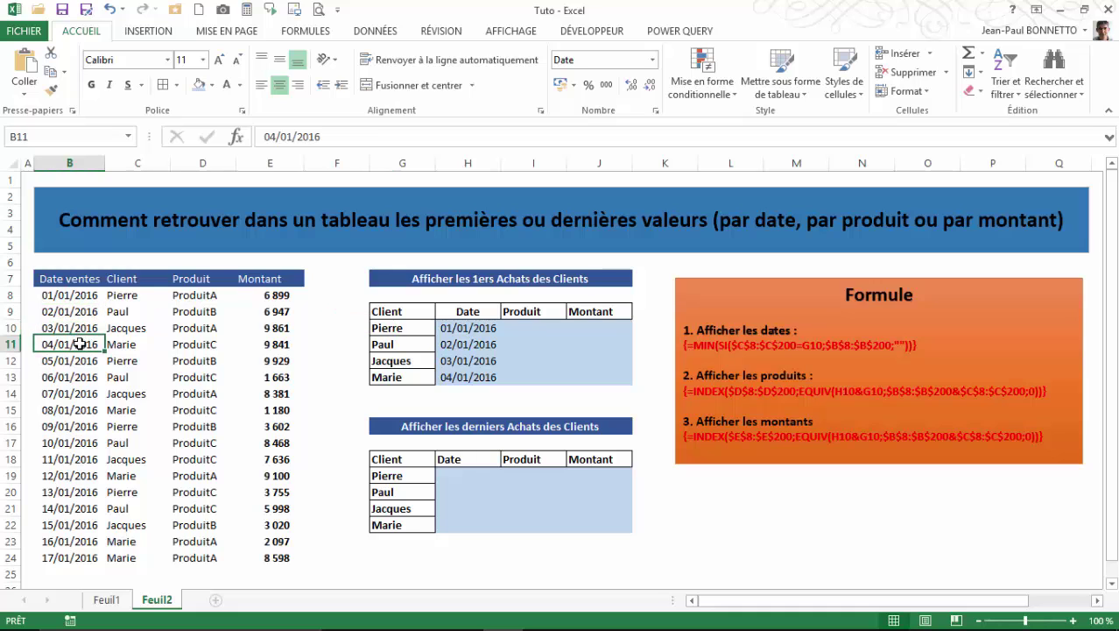
type("1/1")
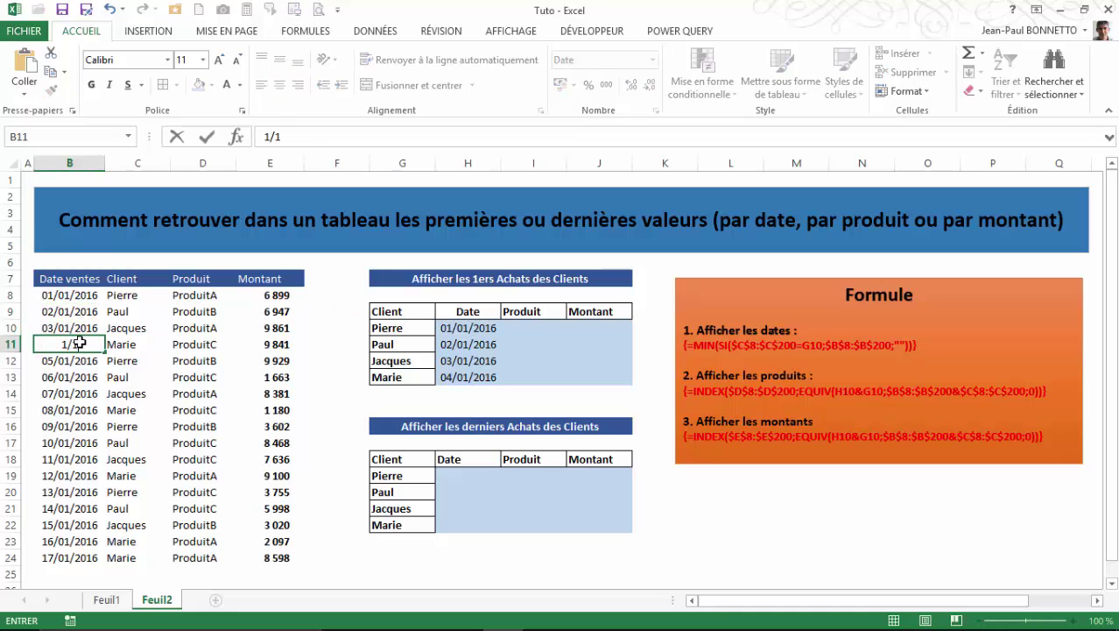
key("Return")
left_click(459, 377)
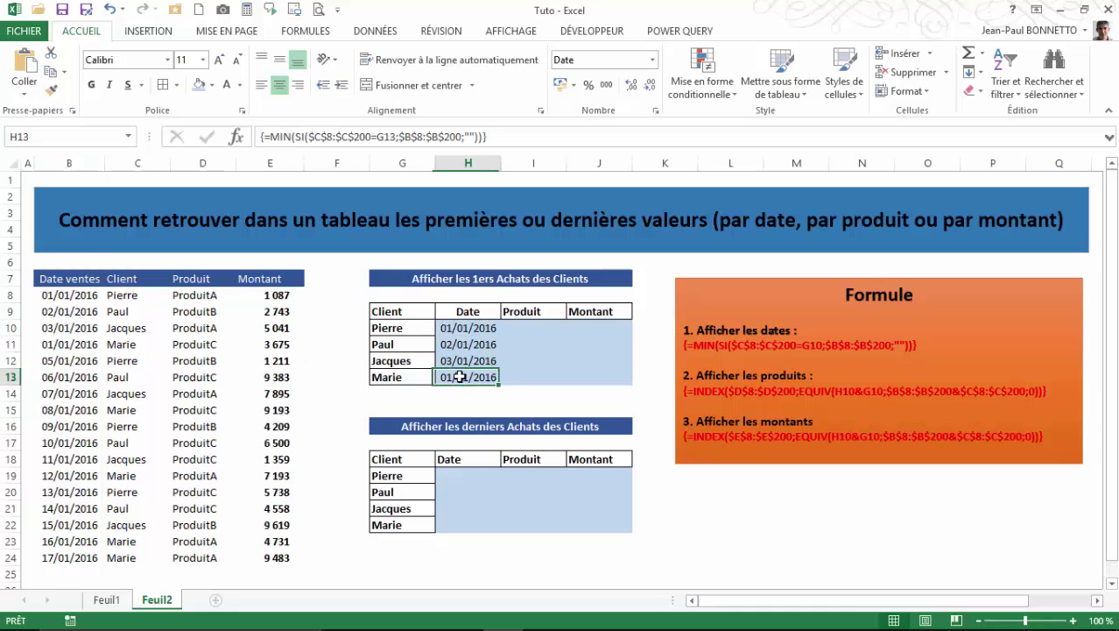
Step: Restore the sale date in B11 to 4/1 and check the first-purchase date in H13 again
left_click(65, 346)
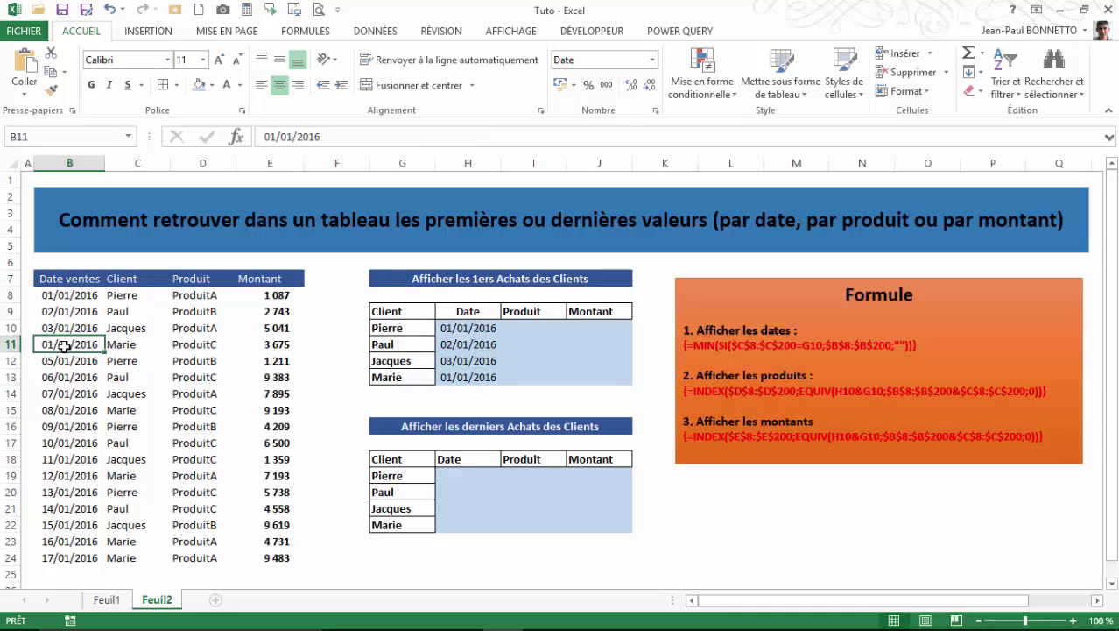
type("4/1")
key("Return")
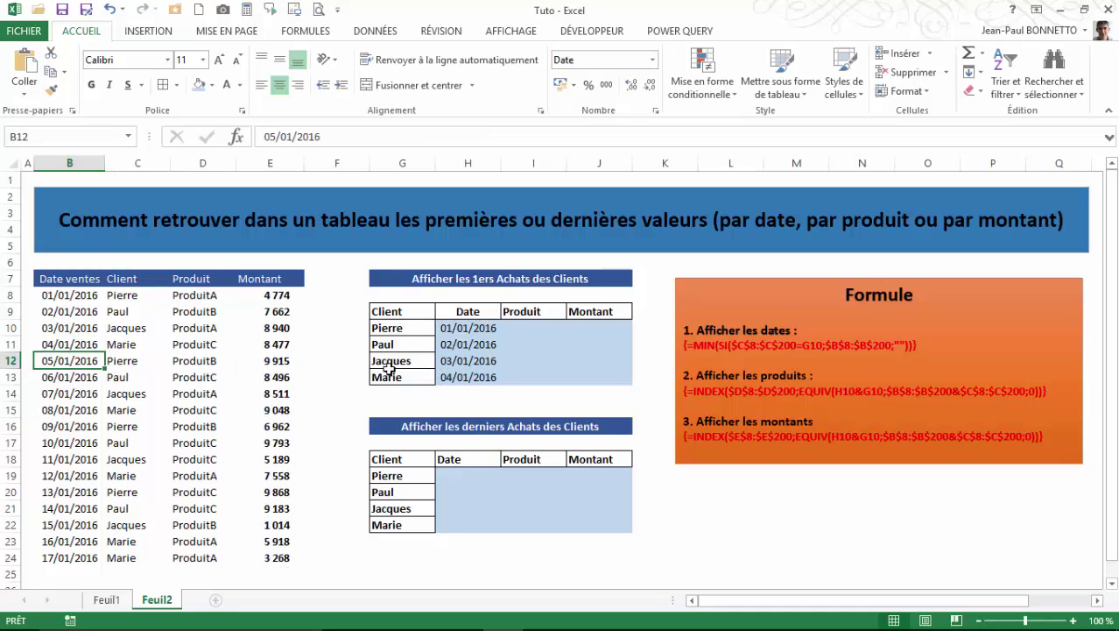
left_click(466, 377)
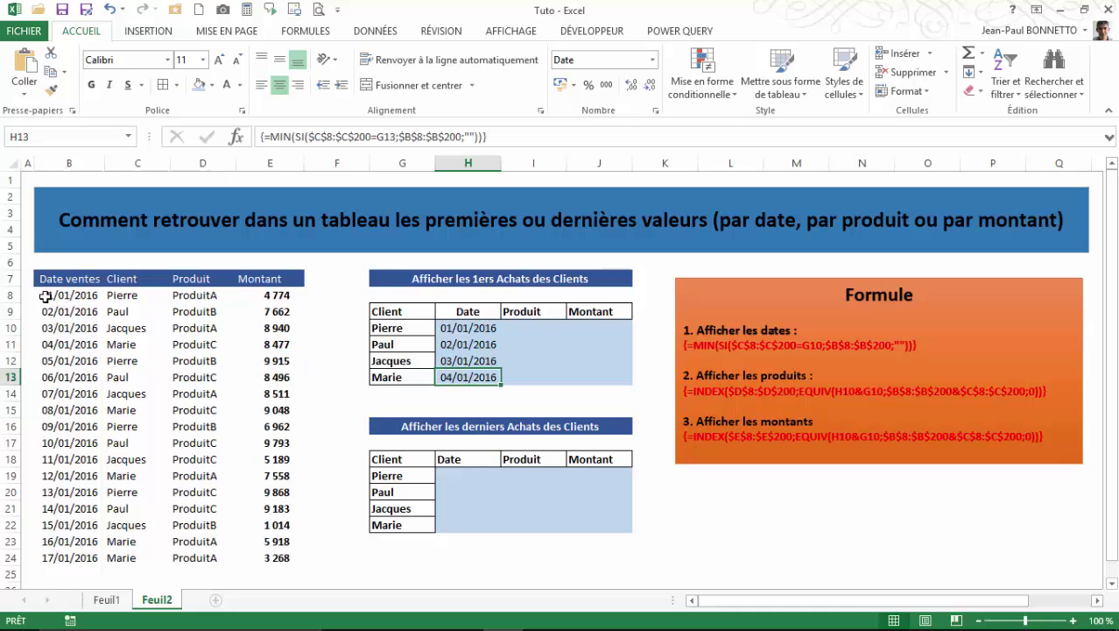
Step: Review the date in H10 and client in G10, and start an INDEX formula in I10 for the product
left_click(522, 326)
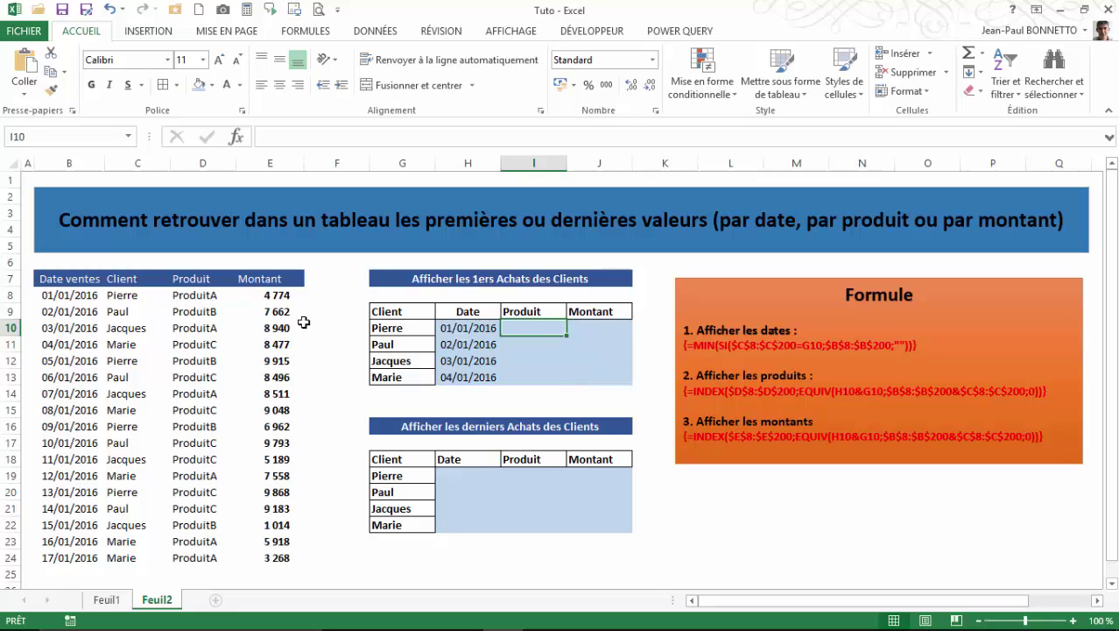
left_click(464, 328)
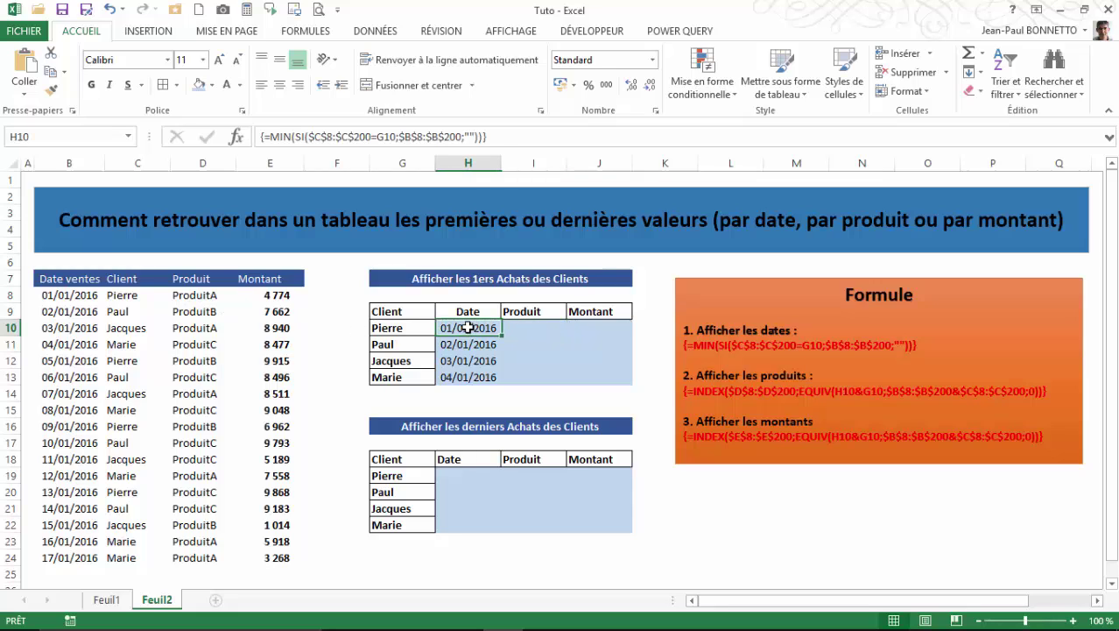
left_click(386, 326)
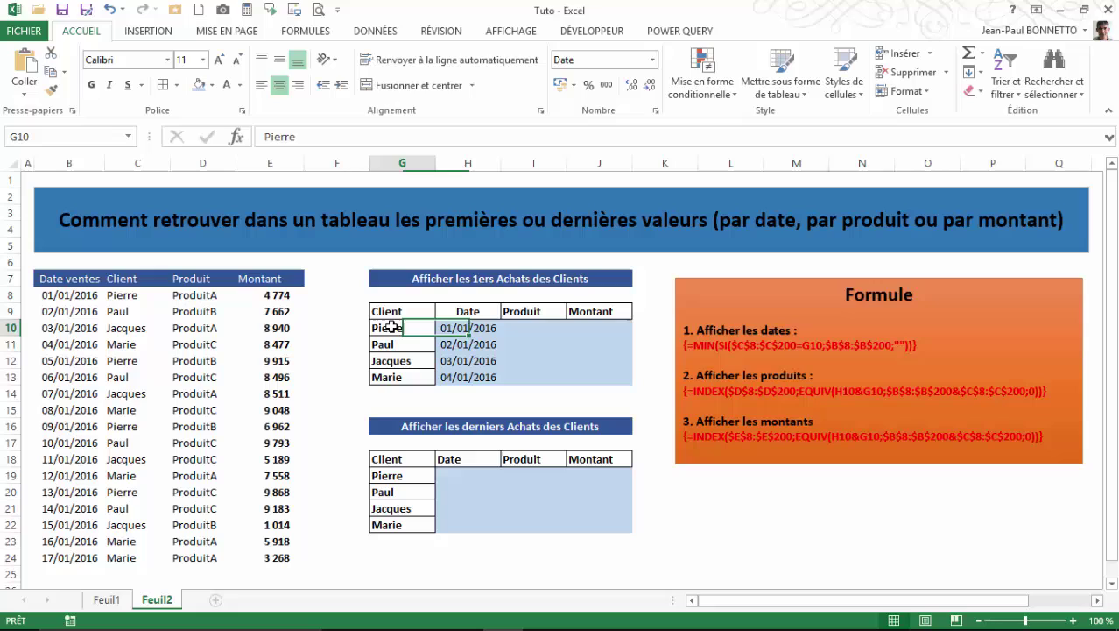
left_click(533, 329)
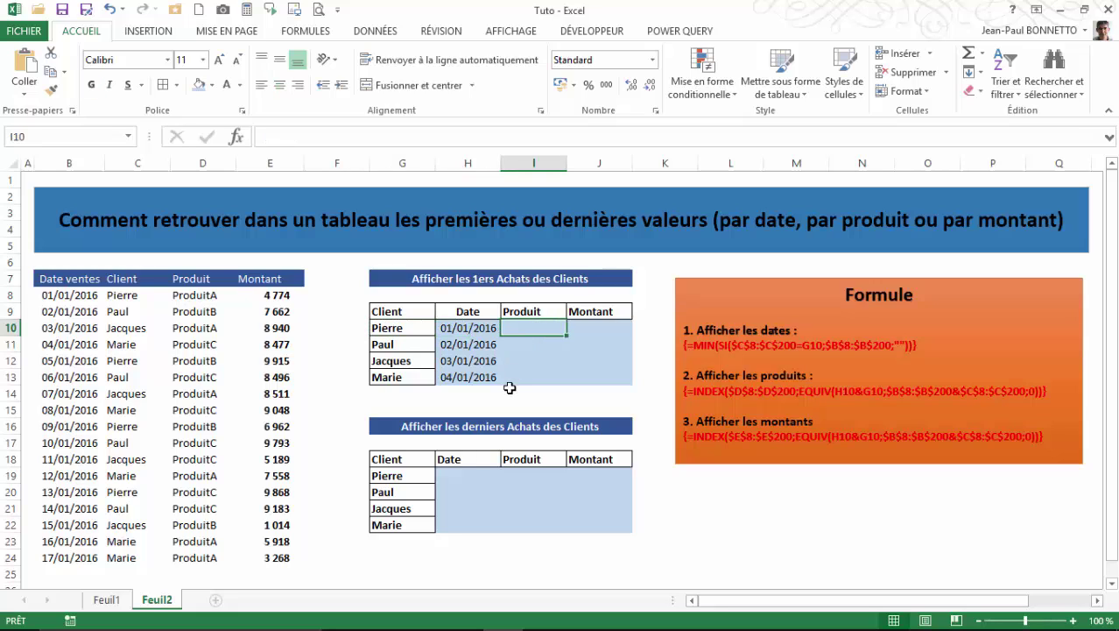
type("=")
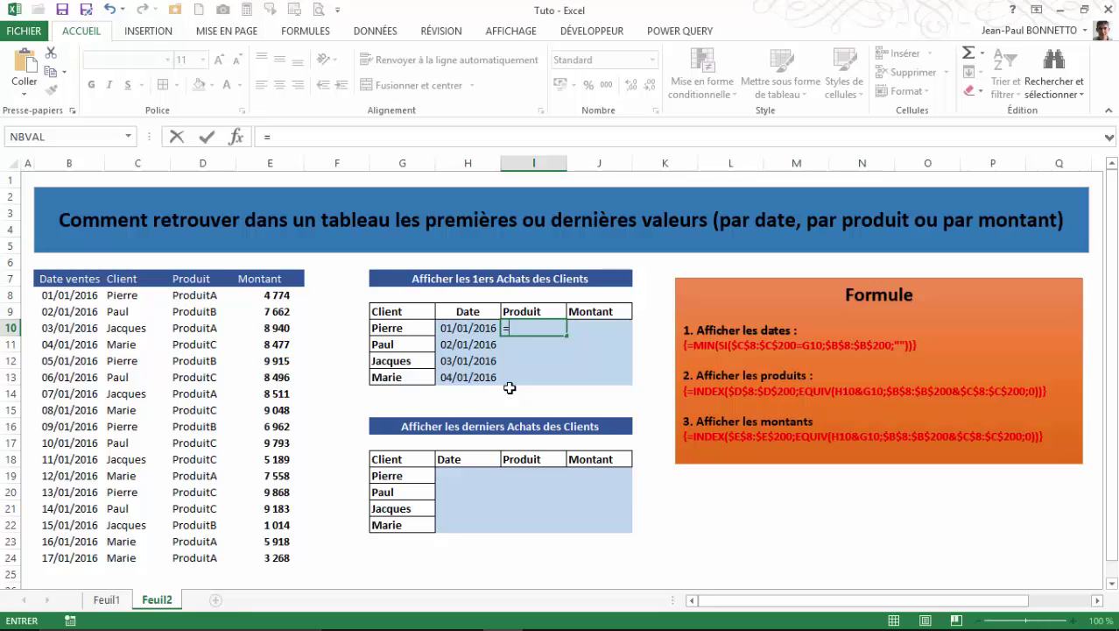
type("index")
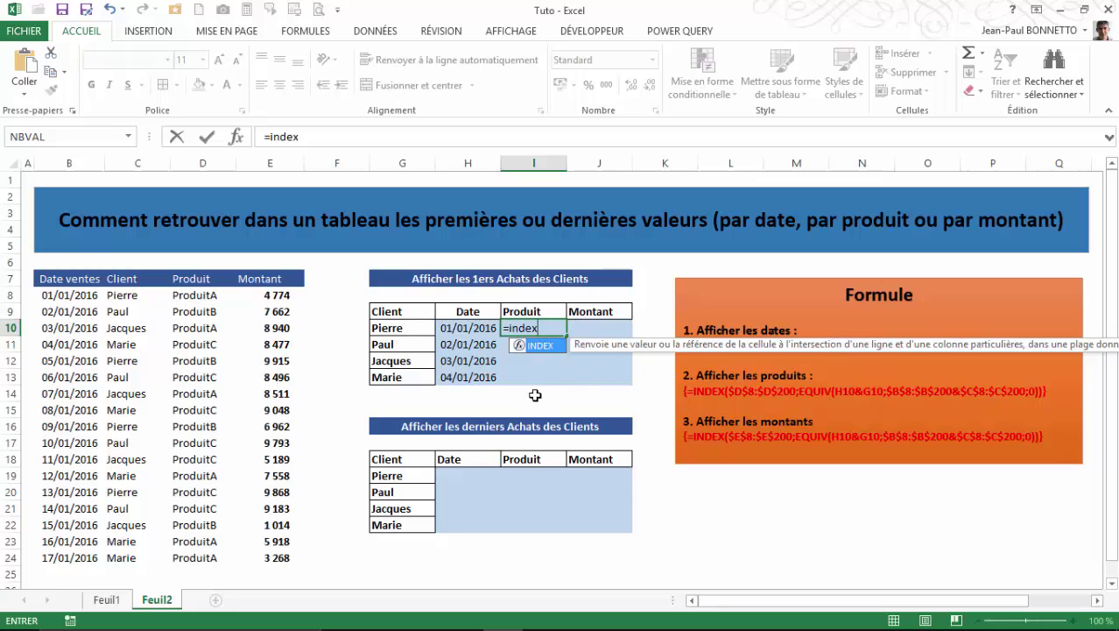
type("(")
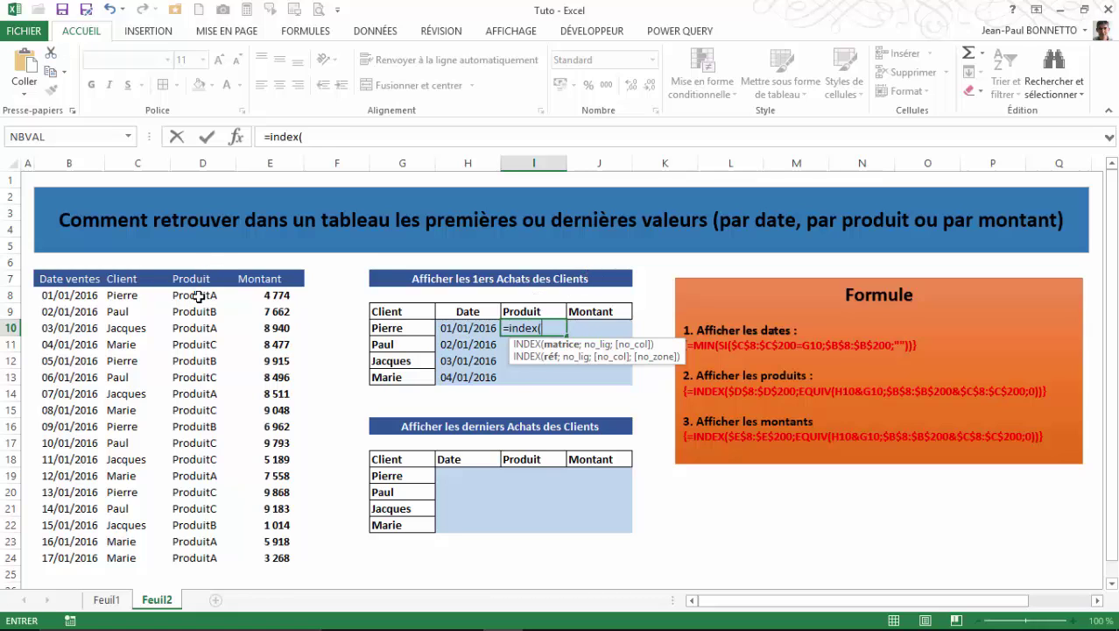
Step: Set the product range as the absolute INDEX array $D$8:$D$200, followed by a semicolon
left_click_drag(200, 295, 197, 247)
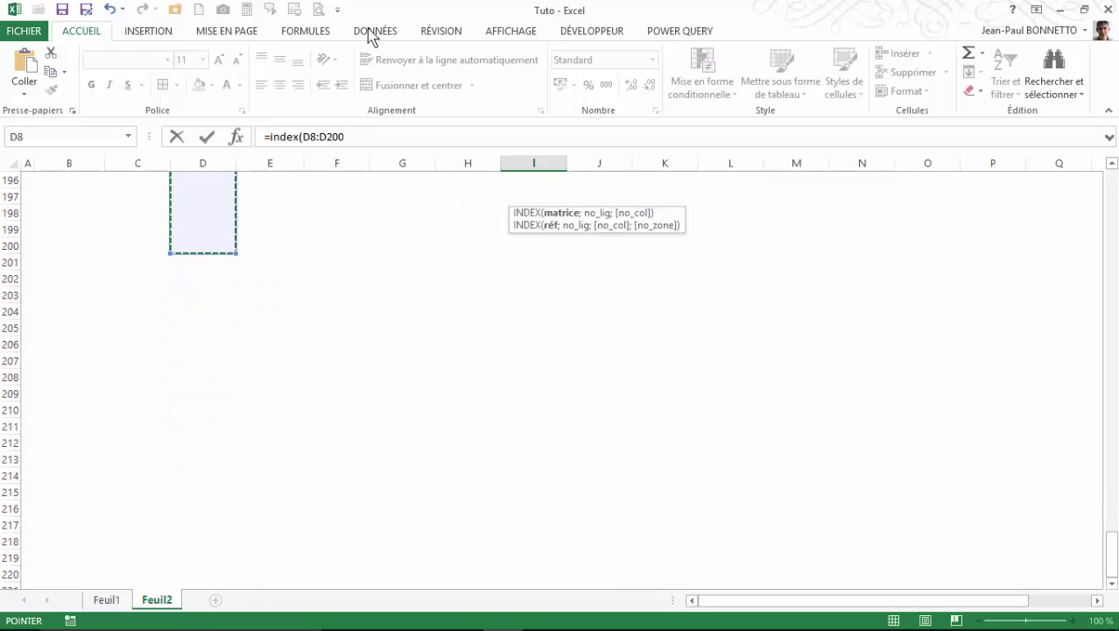
left_click(355, 137)
key("F4")
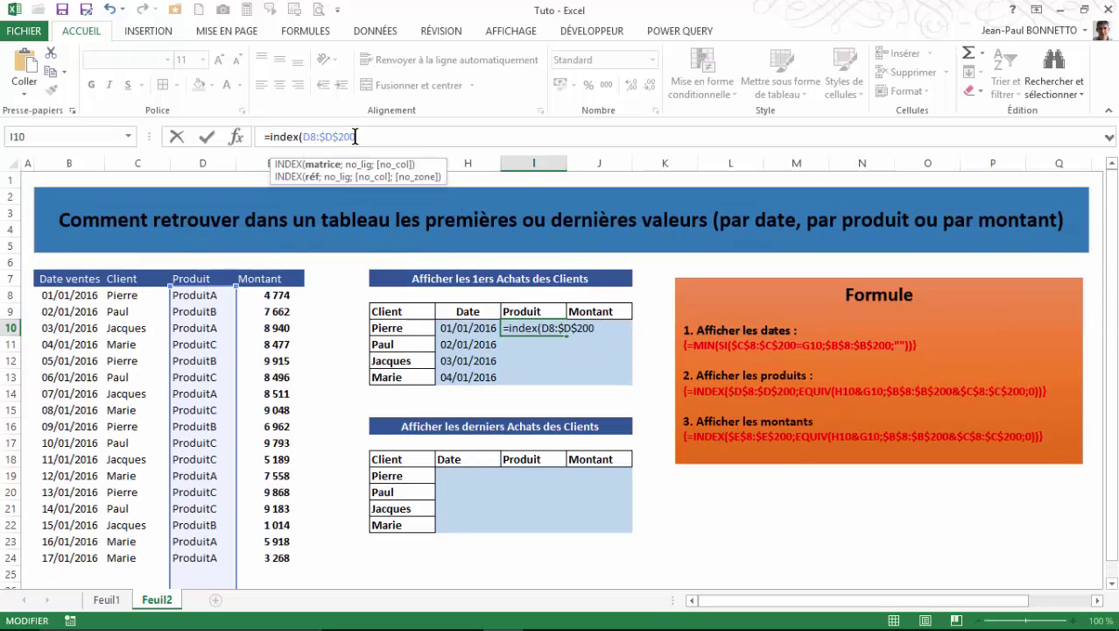
double_click(311, 137)
key("F4")
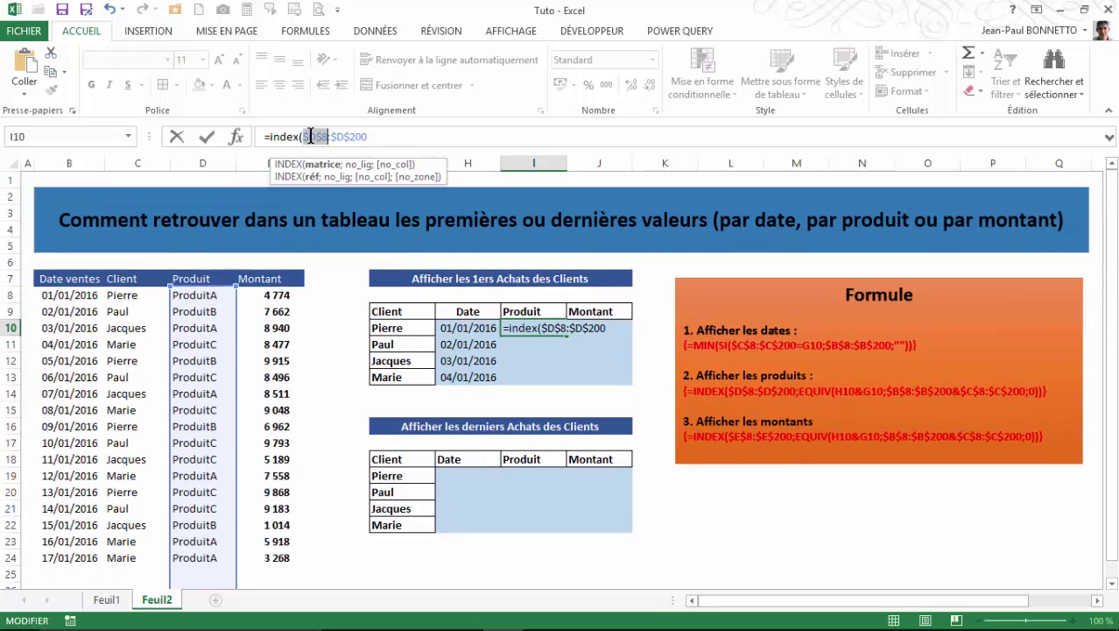
left_click(388, 136)
type(";")
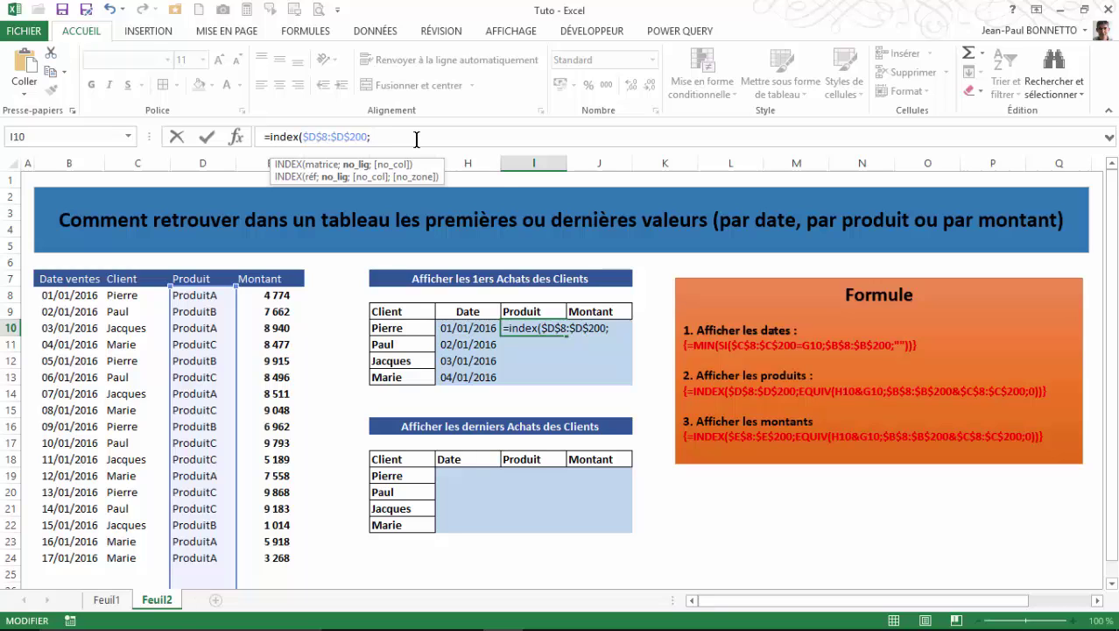
Step: Nest an EQUIV function as the row number, with H10&G10 as its lookup value followed by a semicolon
type("equiv")
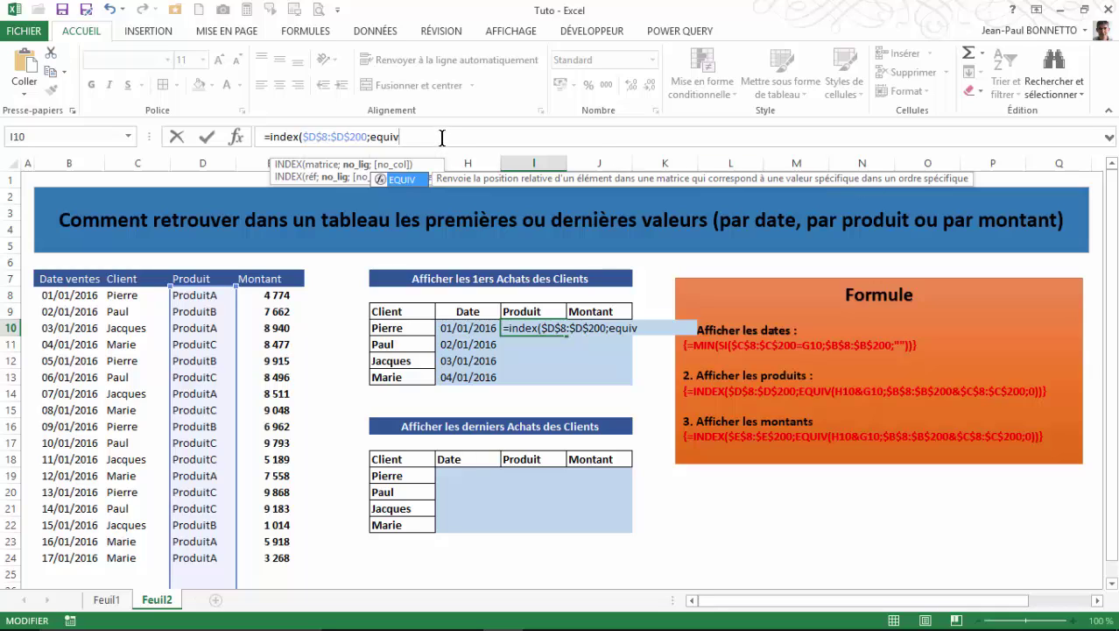
type("(")
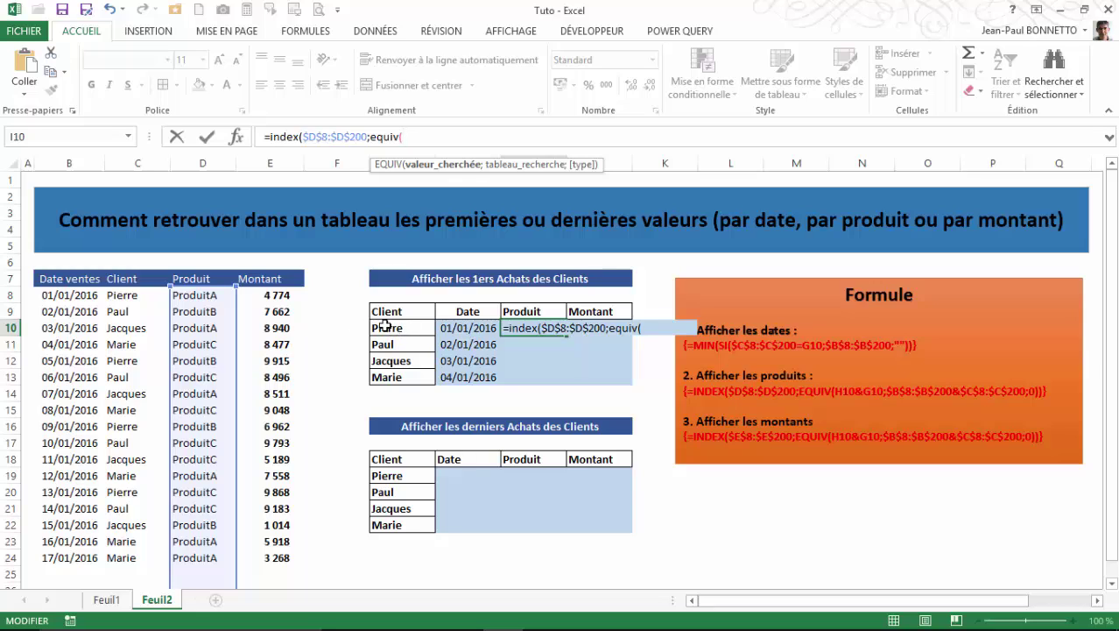
left_click(469, 327)
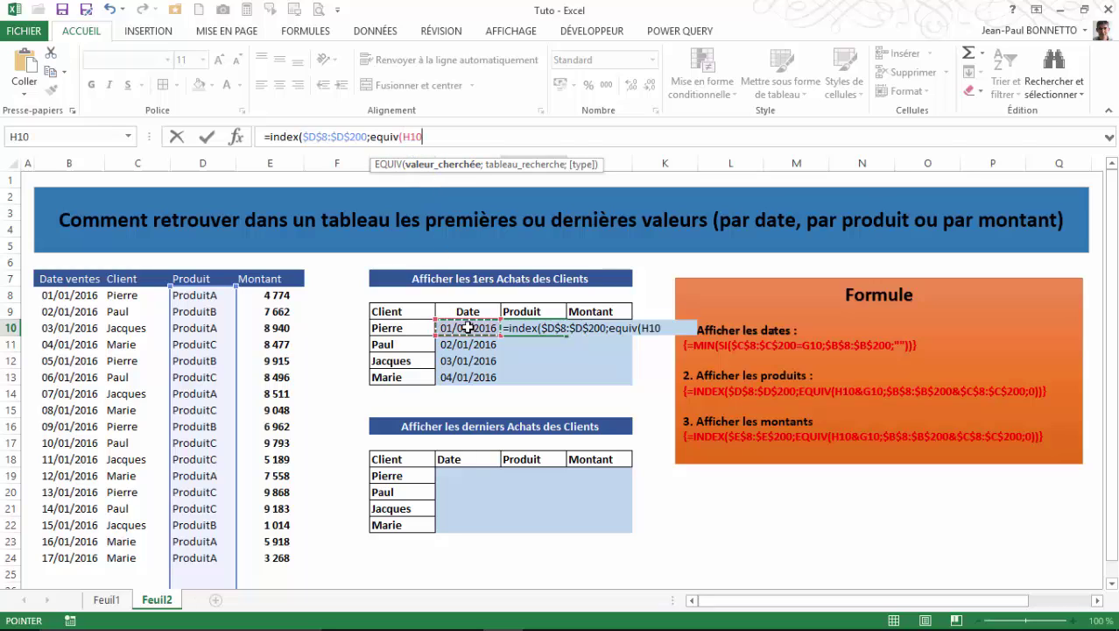
type("&")
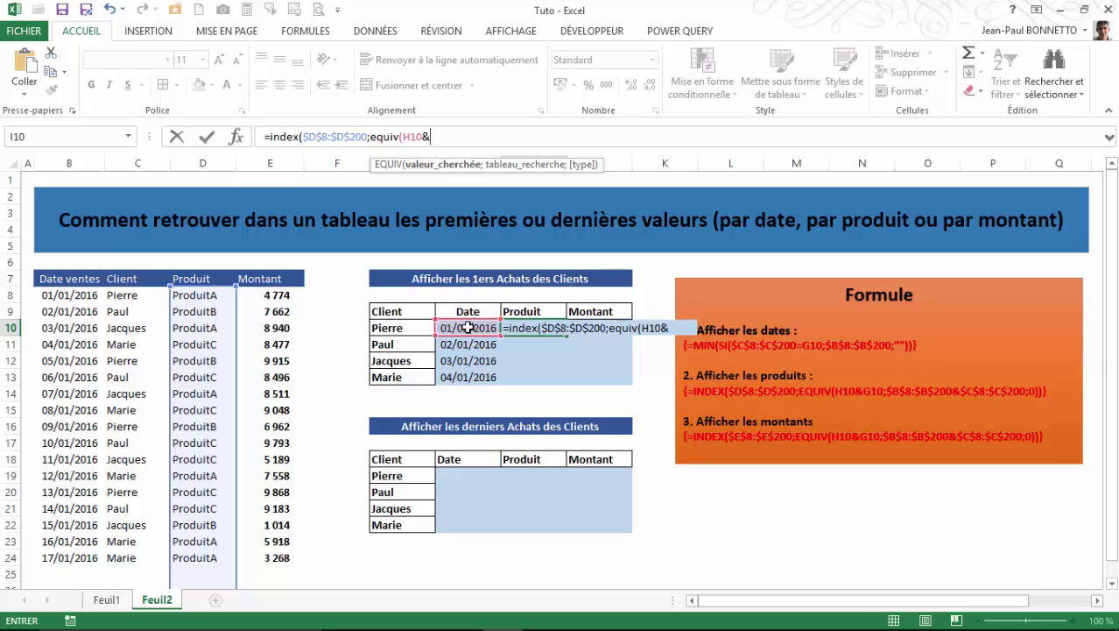
left_click(395, 327)
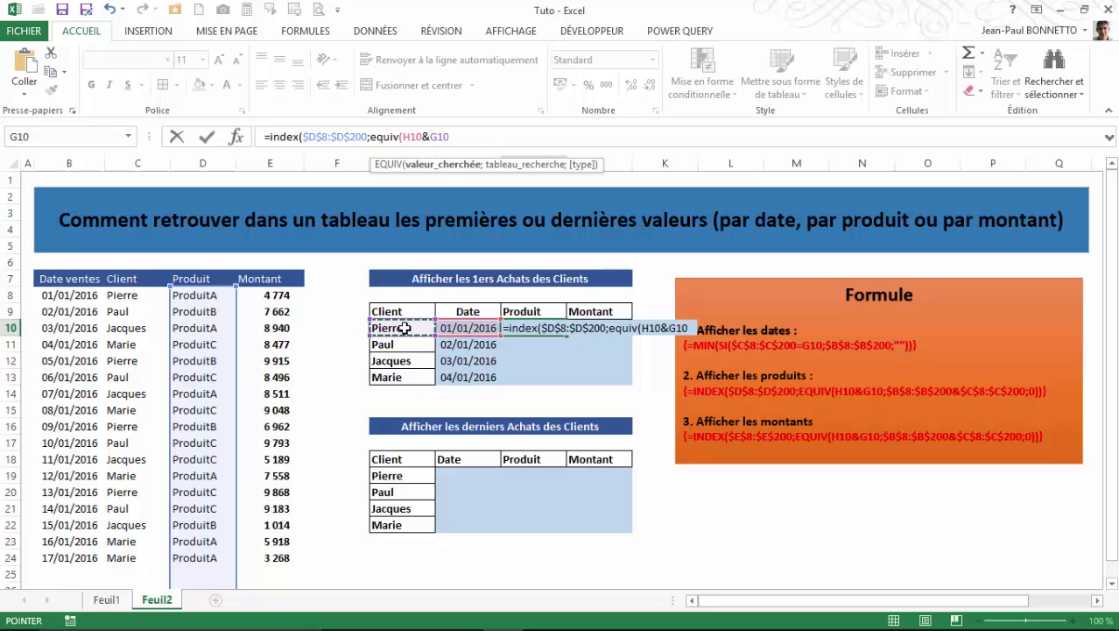
type(";")
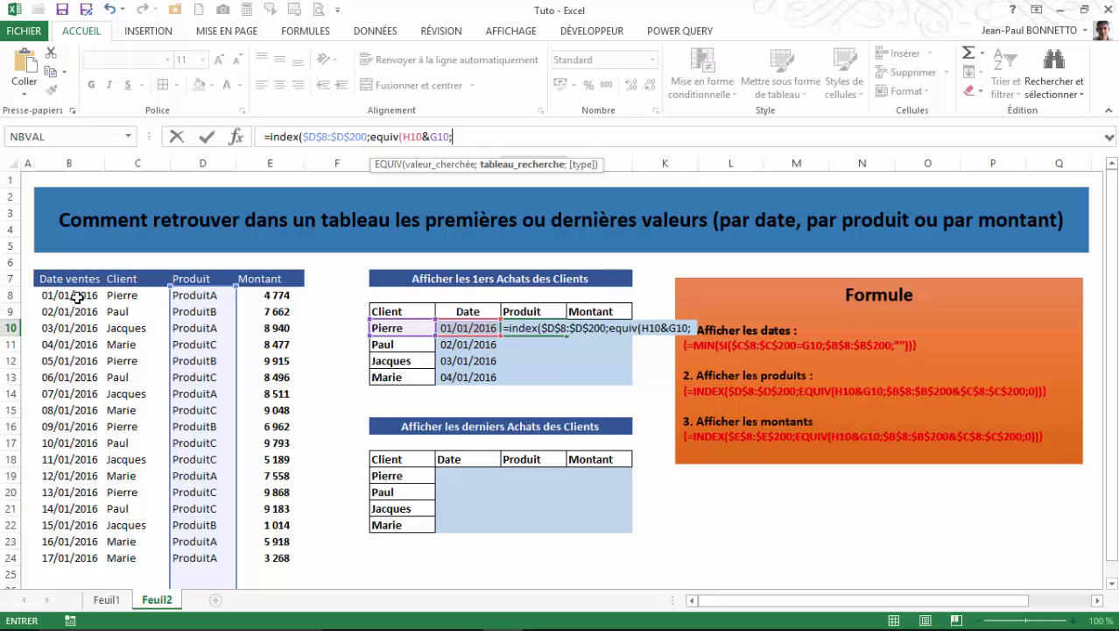
Step: Add the sale date range to the EQUIV lookup array as the absolute reference $B$8:$B$200
left_click_drag(76, 297, 100, 182)
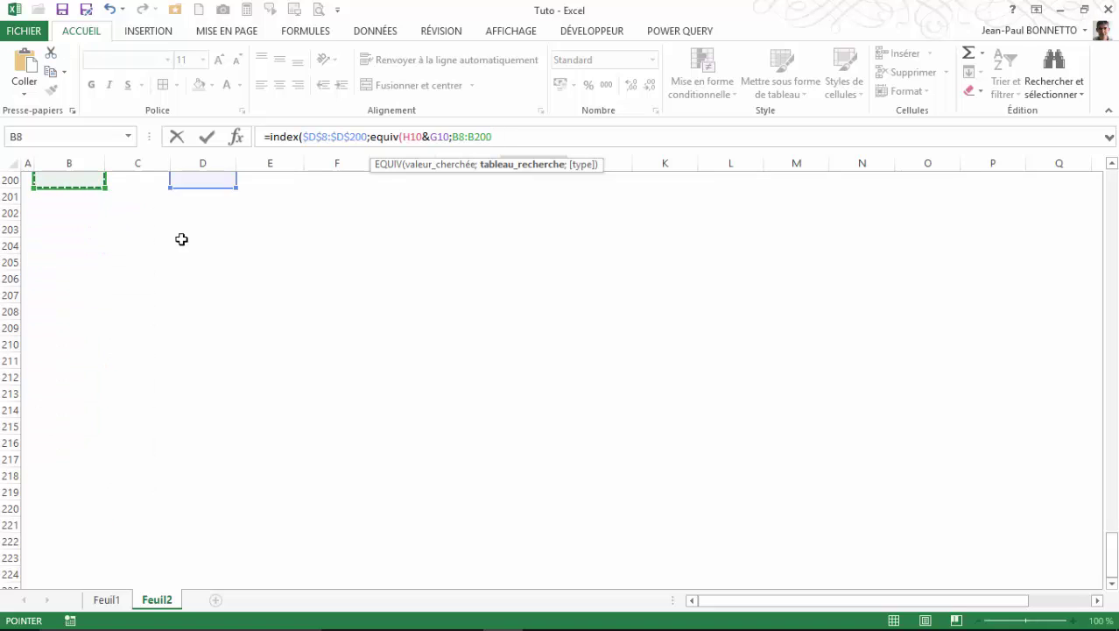
left_click_drag(493, 138, 465, 145)
key("F4")
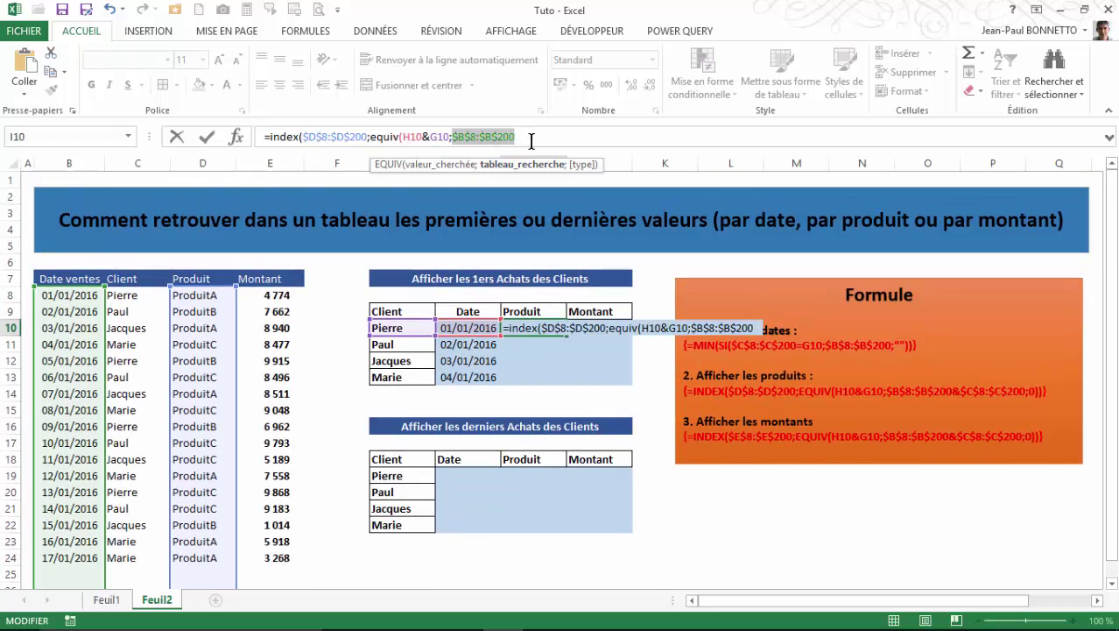
left_click(532, 137)
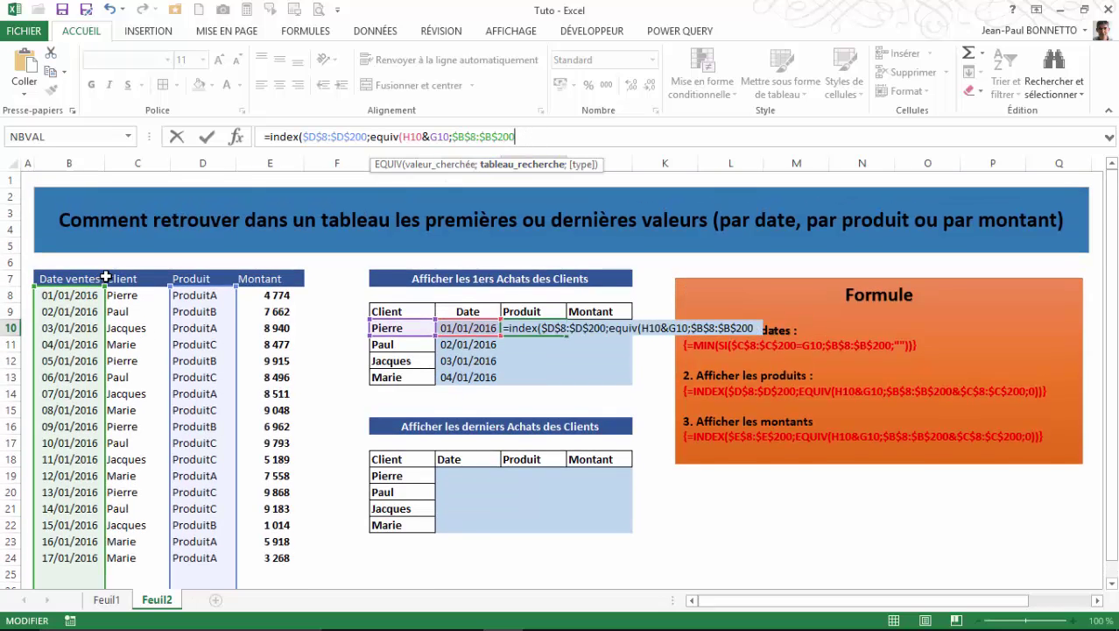
Step: Append the client range to the EQUIV lookup array with & as the absolute reference $C$8:$C$200
type("&")
left_click_drag(127, 295, 139, 409)
left_click_drag(584, 135, 521, 138)
key("F4")
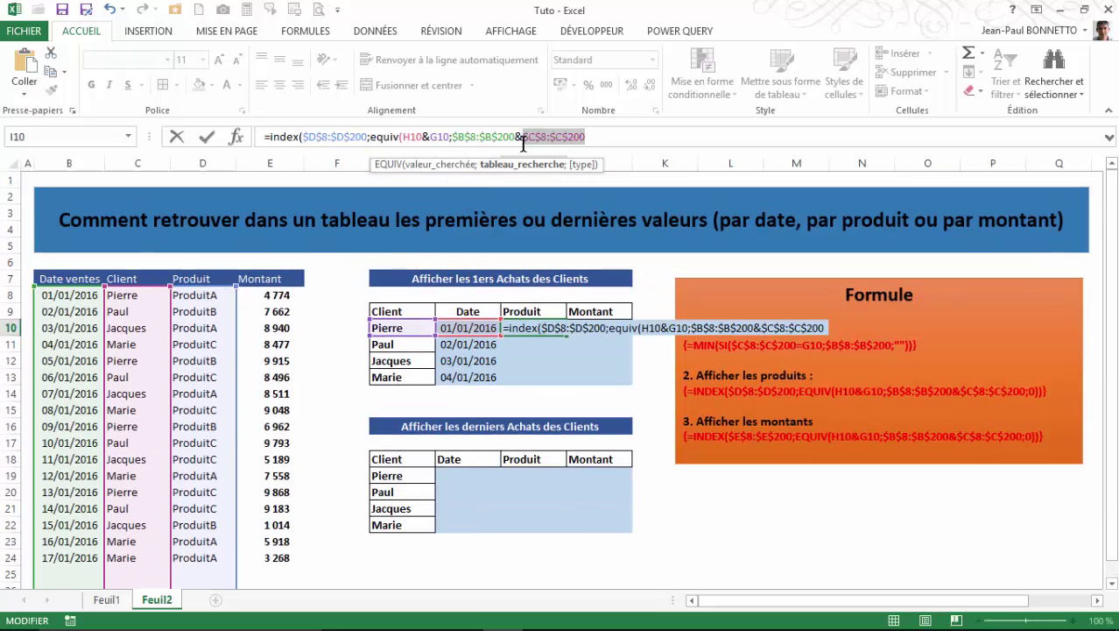
left_click(600, 138)
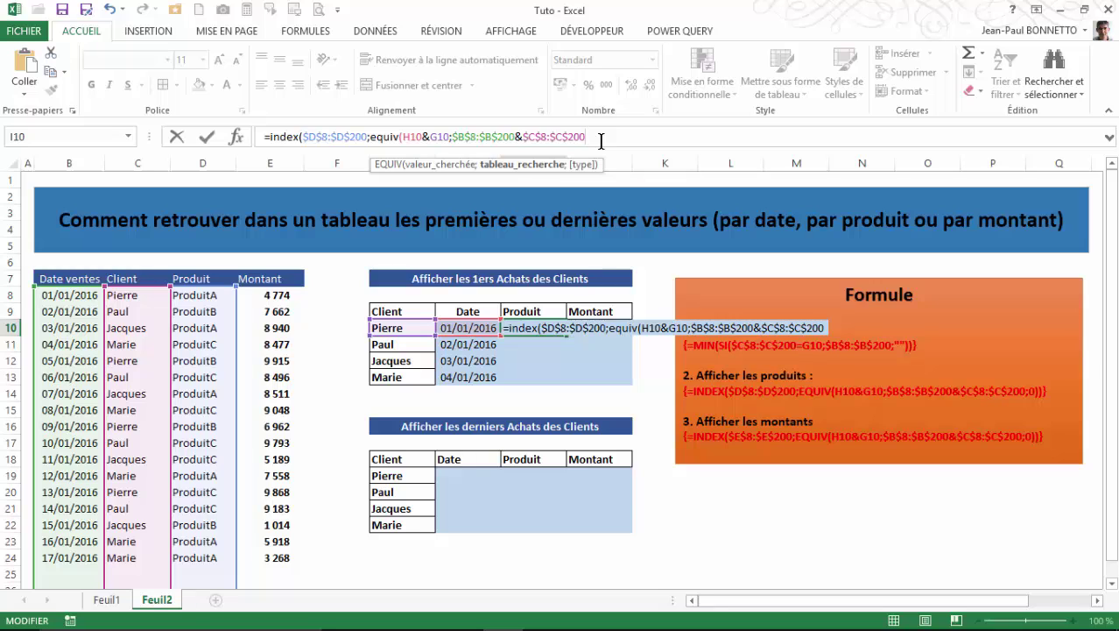
Step: Set the EQUIV match type to 0 for an exact match, close both functions and validate I10 as an array formula
type(";")
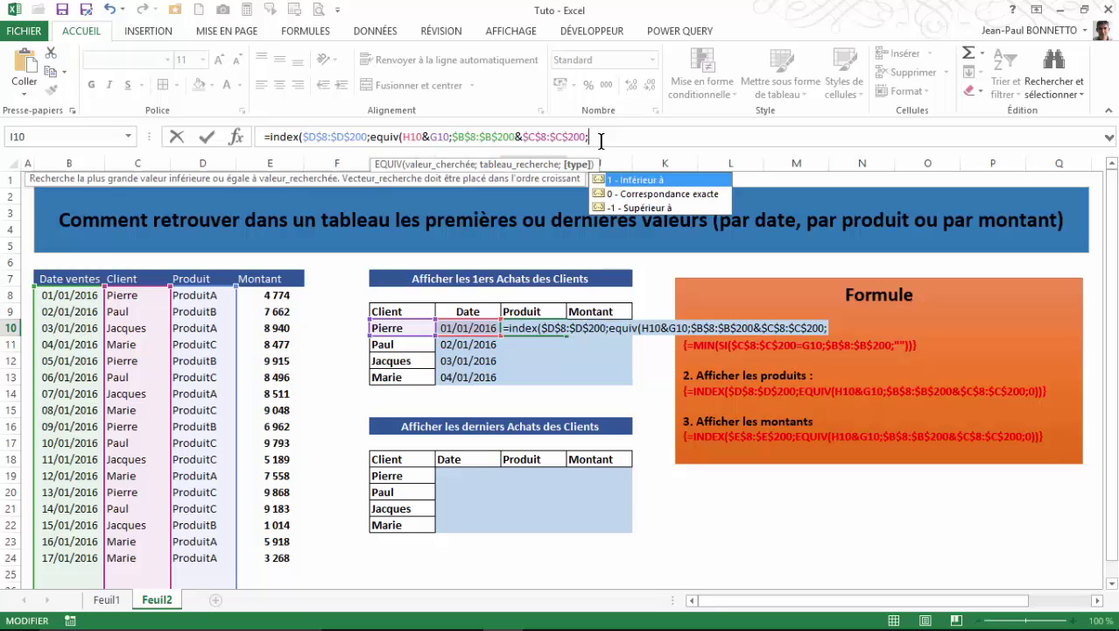
double_click(636, 194)
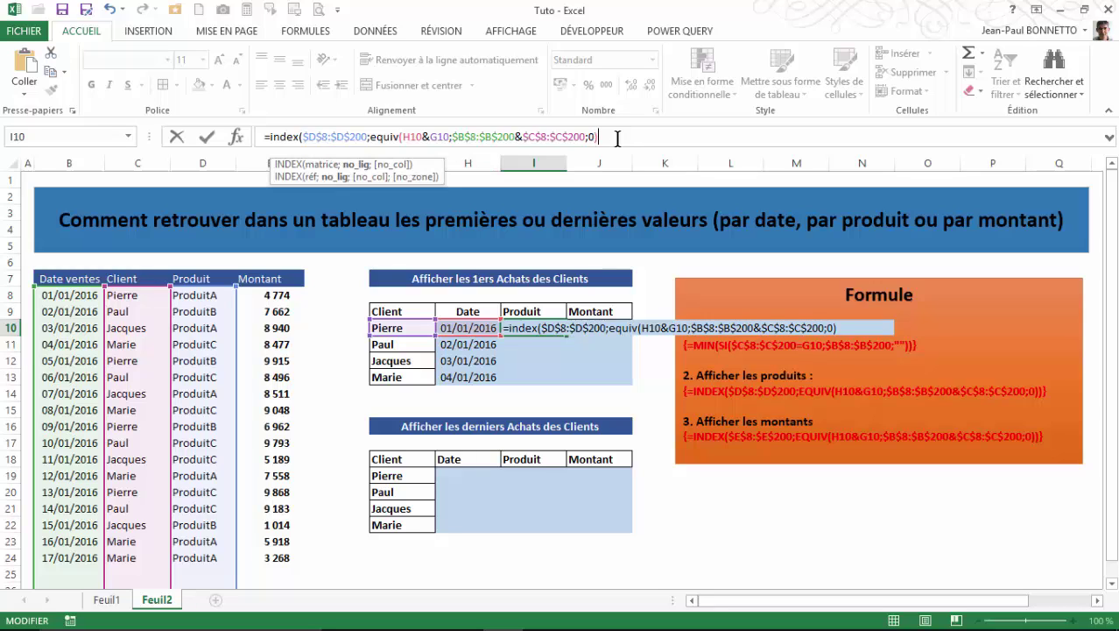
type(")")
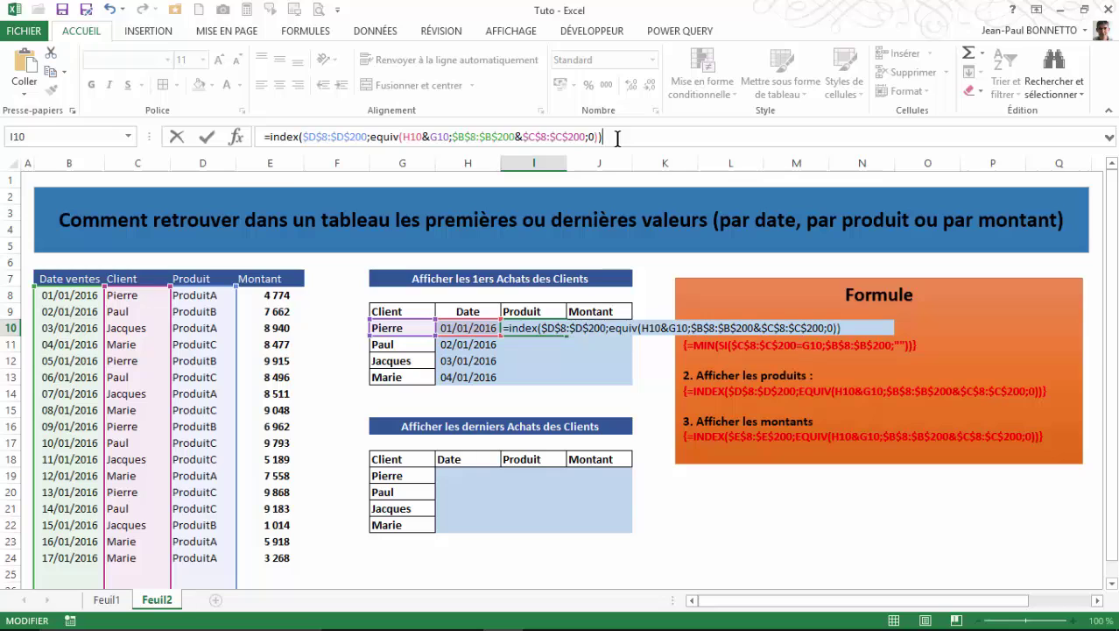
key("ctrl+shift+Return")
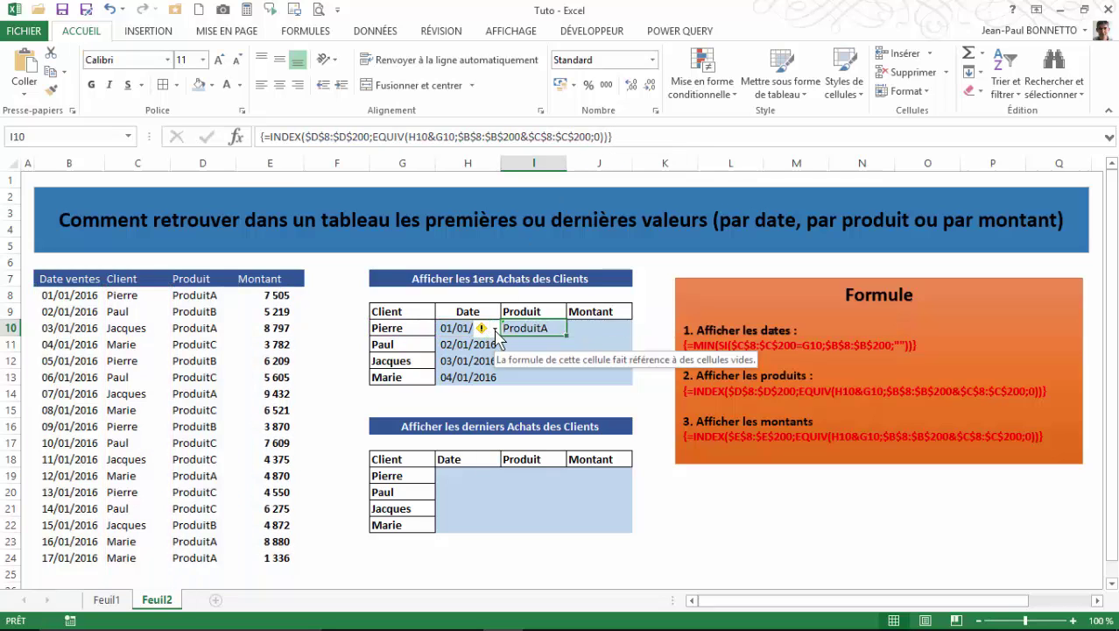
left_click(495, 329)
key("Escape")
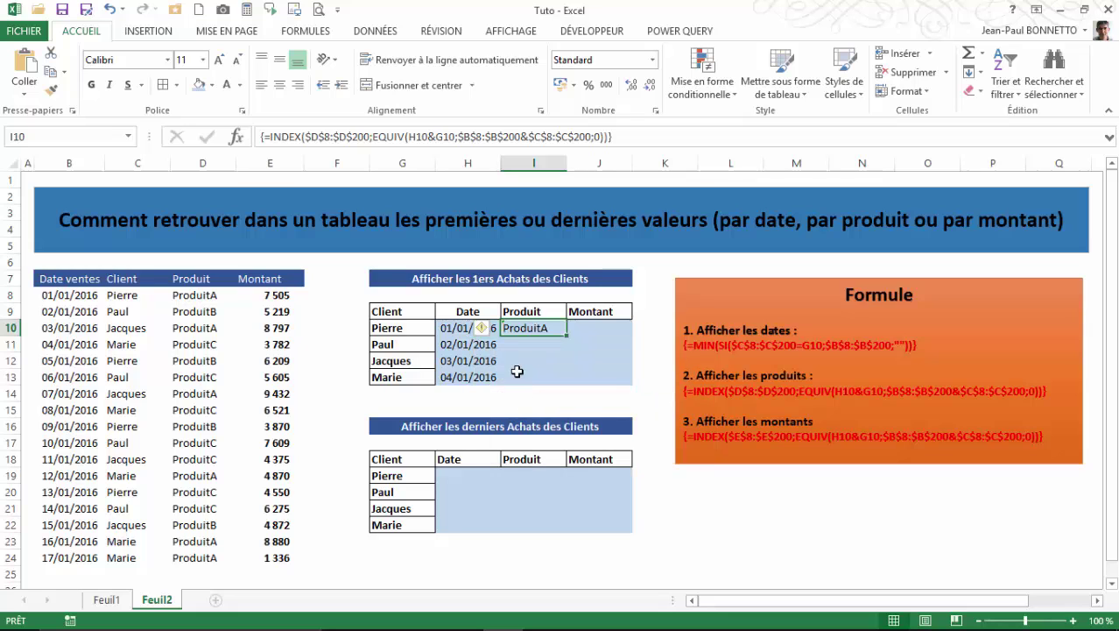
key("F1")
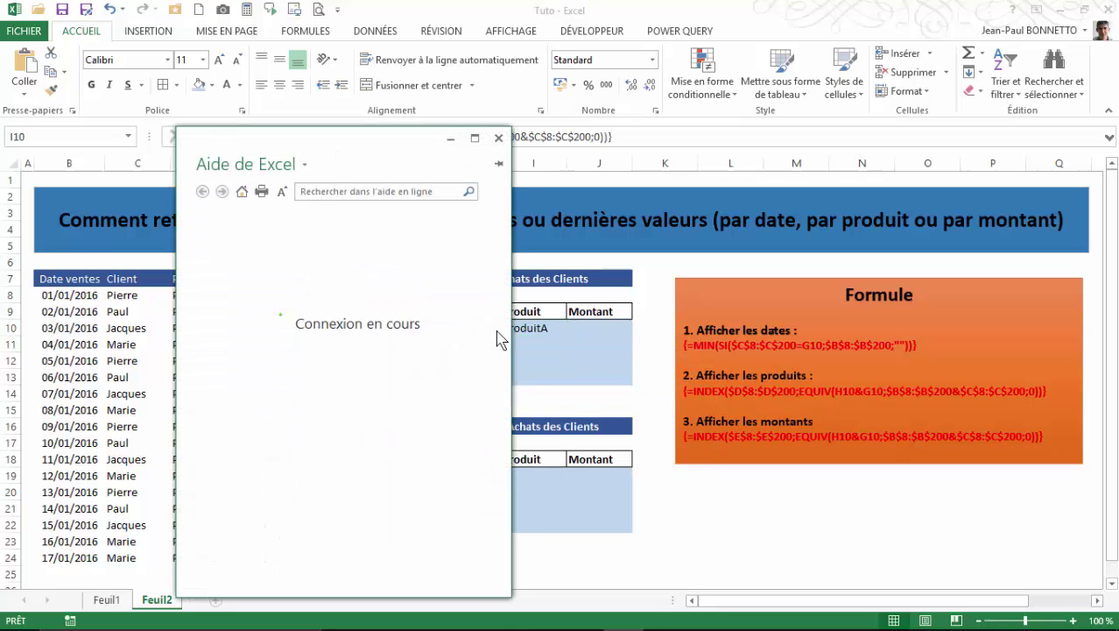
left_click(499, 139)
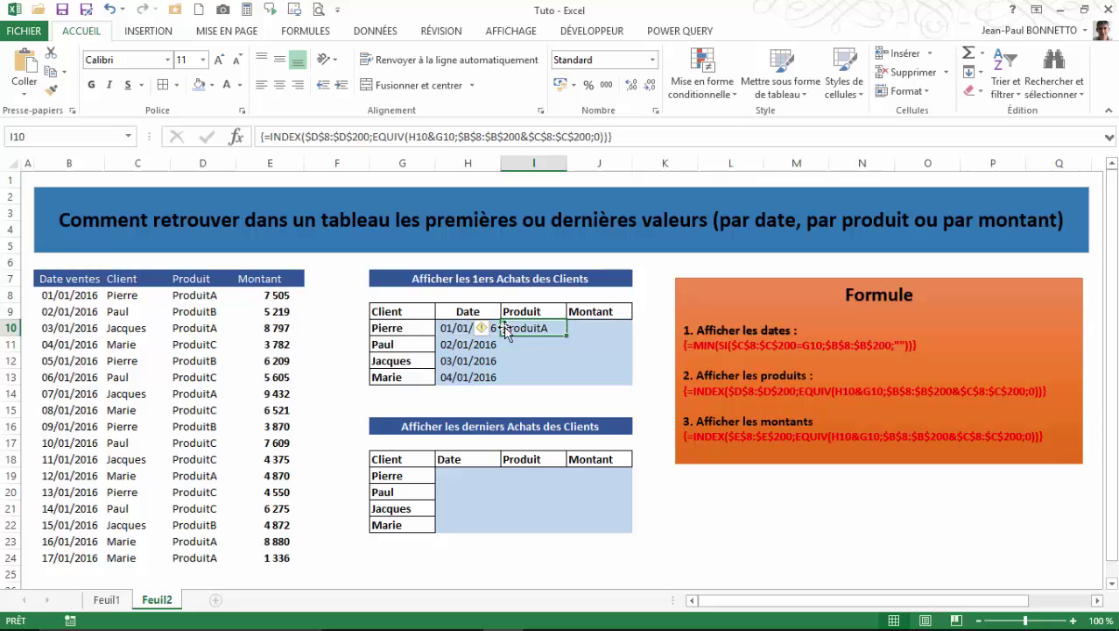
Step: Check the first client's product against the sales table, then fill I10's formula down to I13 and ignore the empty-cell reference error
left_click(388, 329)
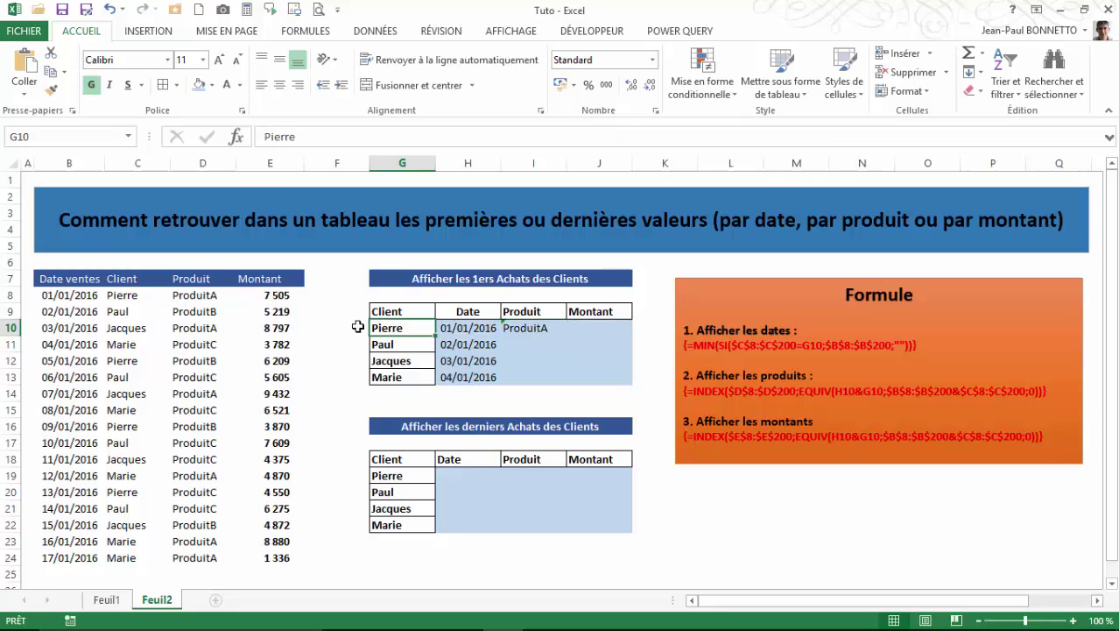
left_click(458, 325)
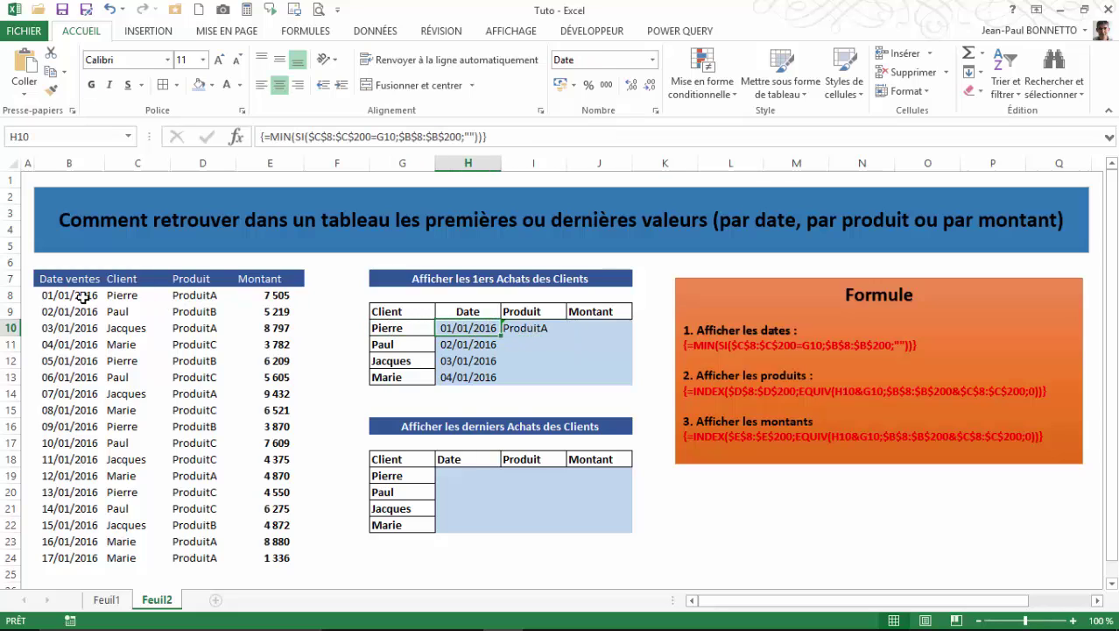
left_click(191, 298)
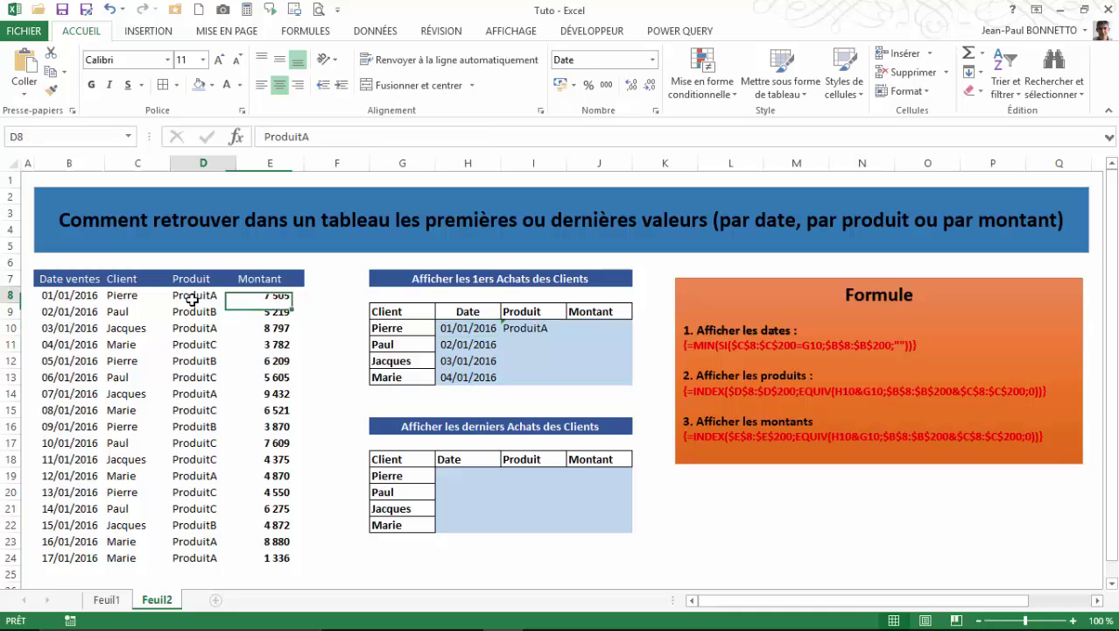
left_click(534, 330)
left_click_drag(567, 335, 557, 375)
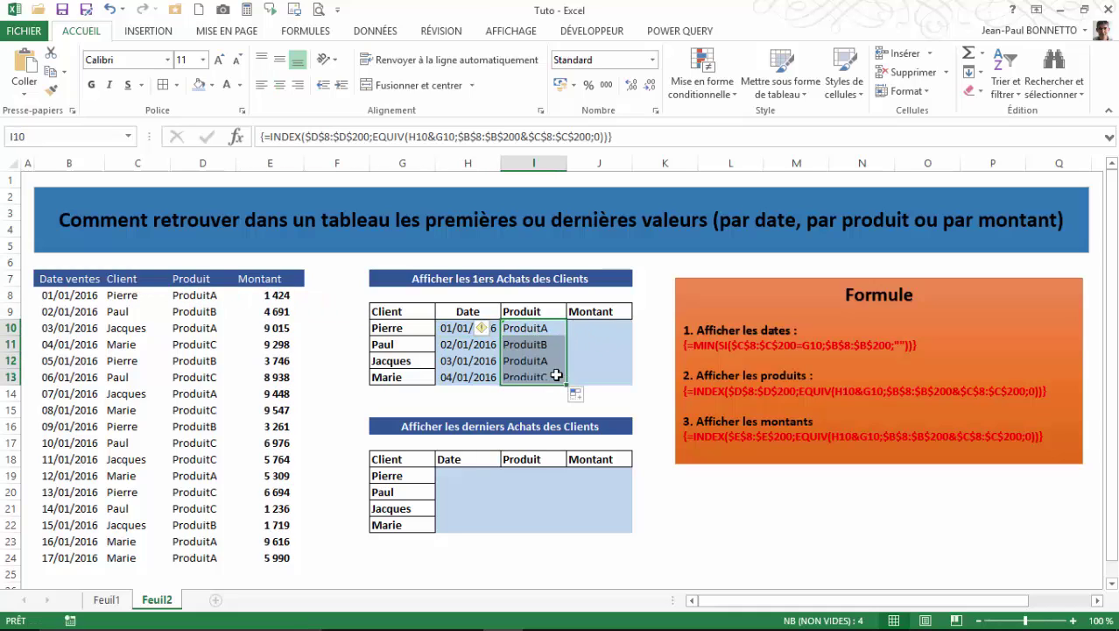
left_click(496, 332)
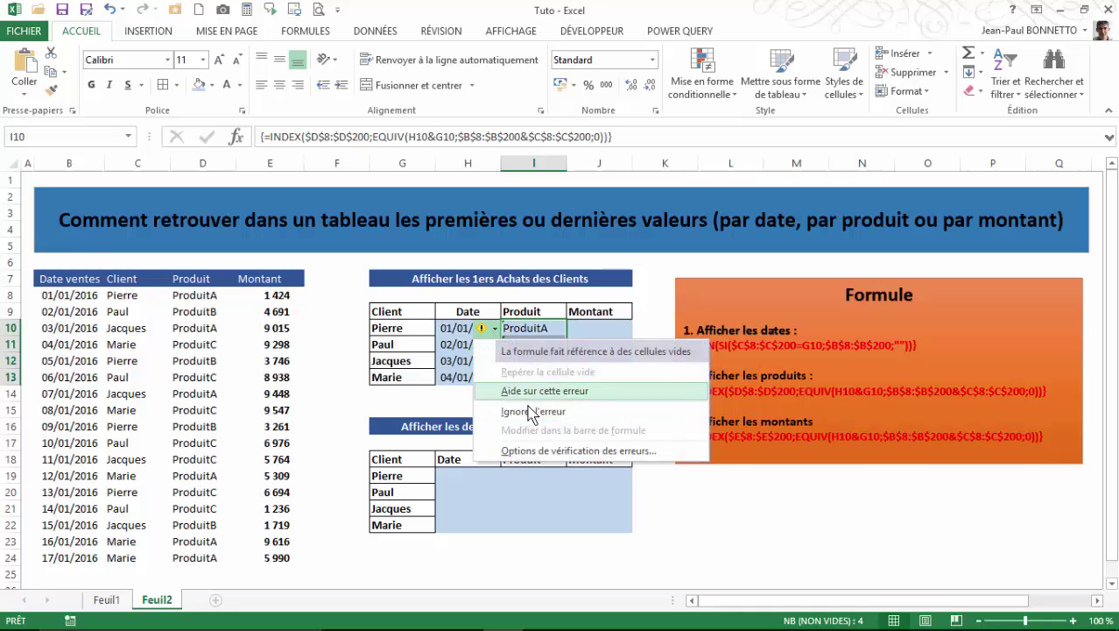
left_click(527, 405)
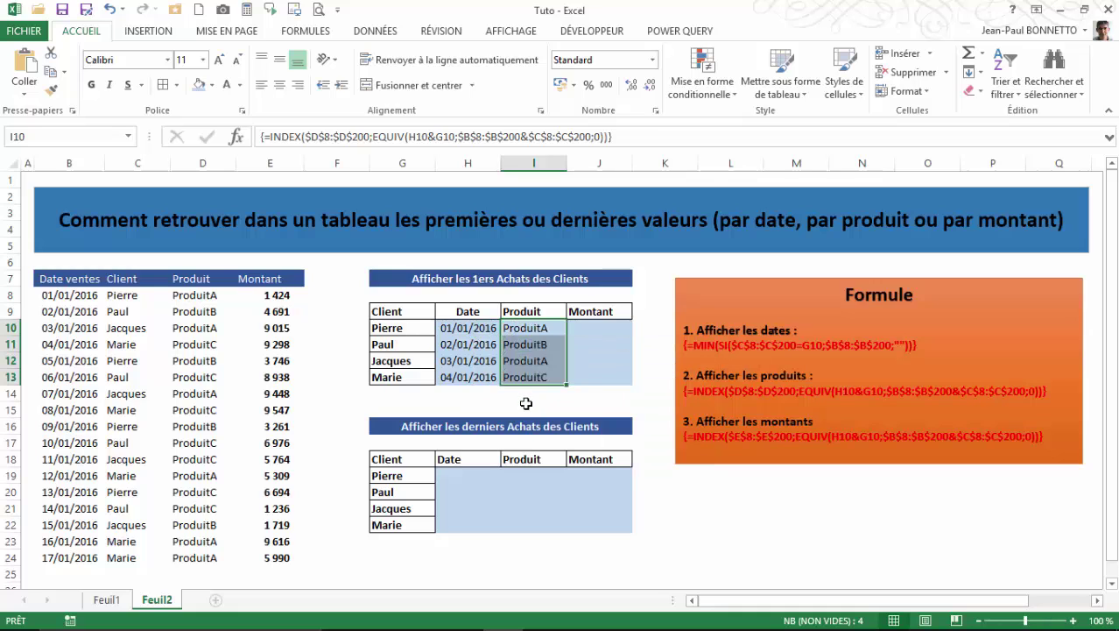
Step: Compare the first-purchase results in rows 11 and 12 with the dates, client and products in sales table rows 9 and 10
left_click(397, 344)
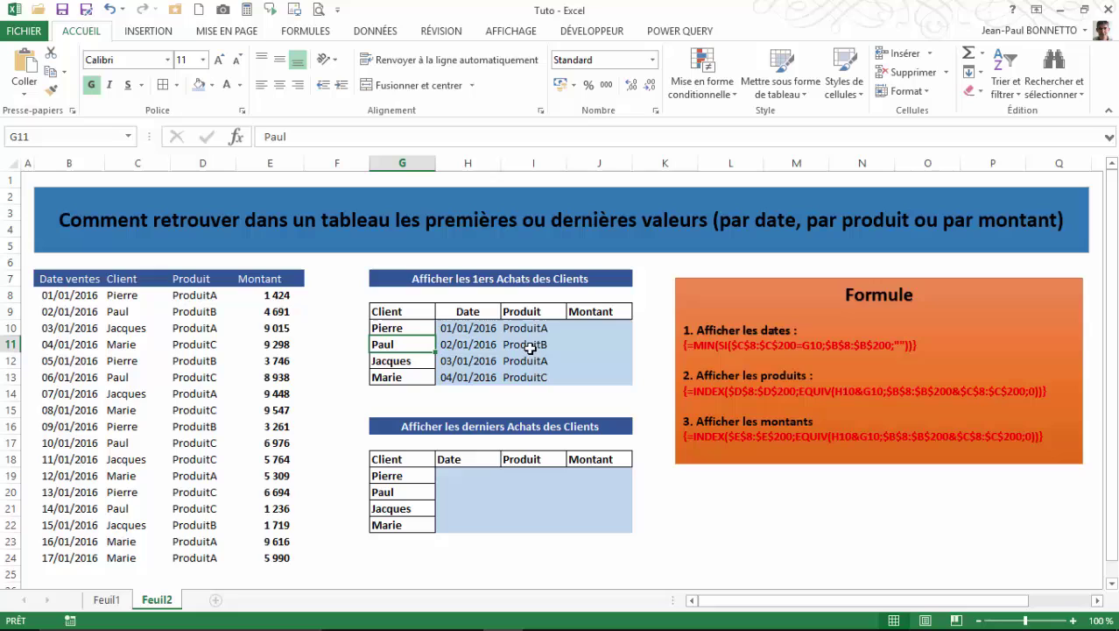
left_click(71, 313)
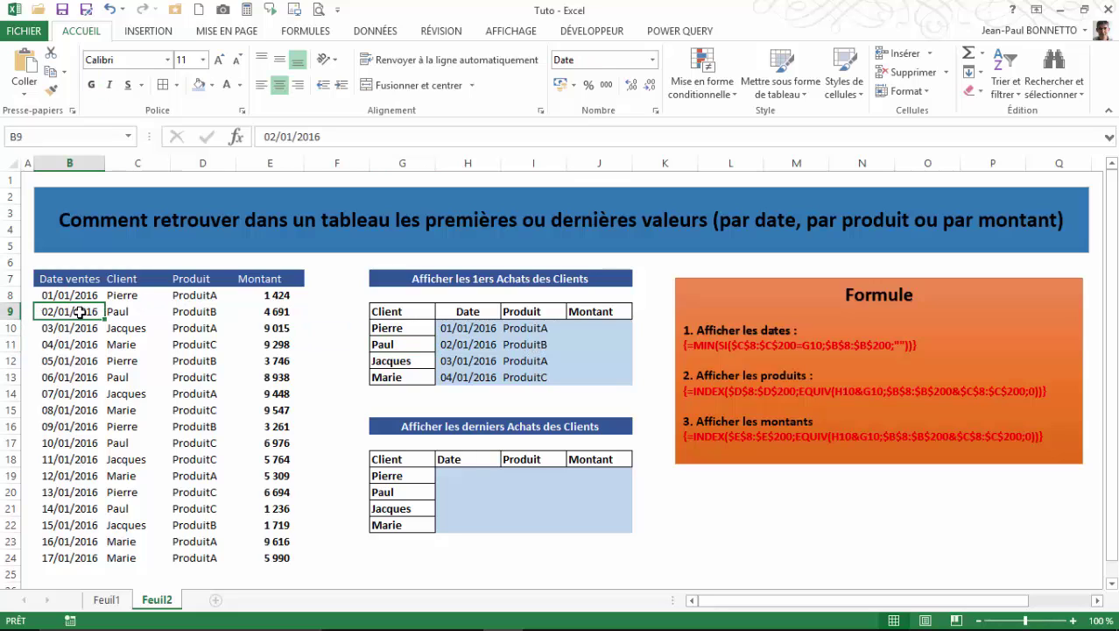
left_click(112, 312)
key("Left")
left_click(207, 315)
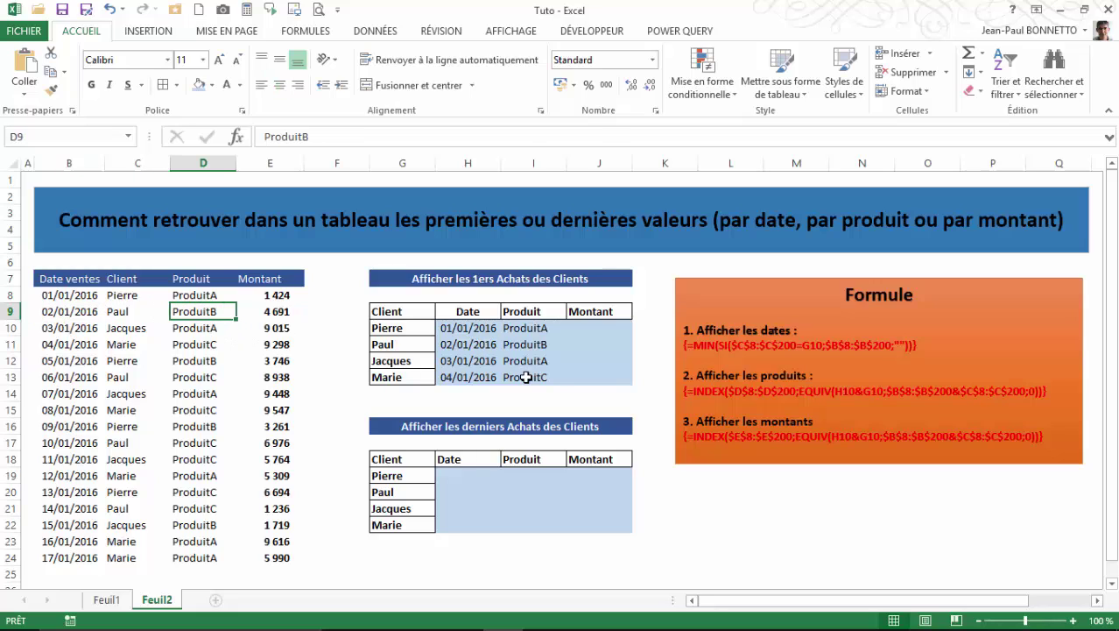
left_click(543, 362)
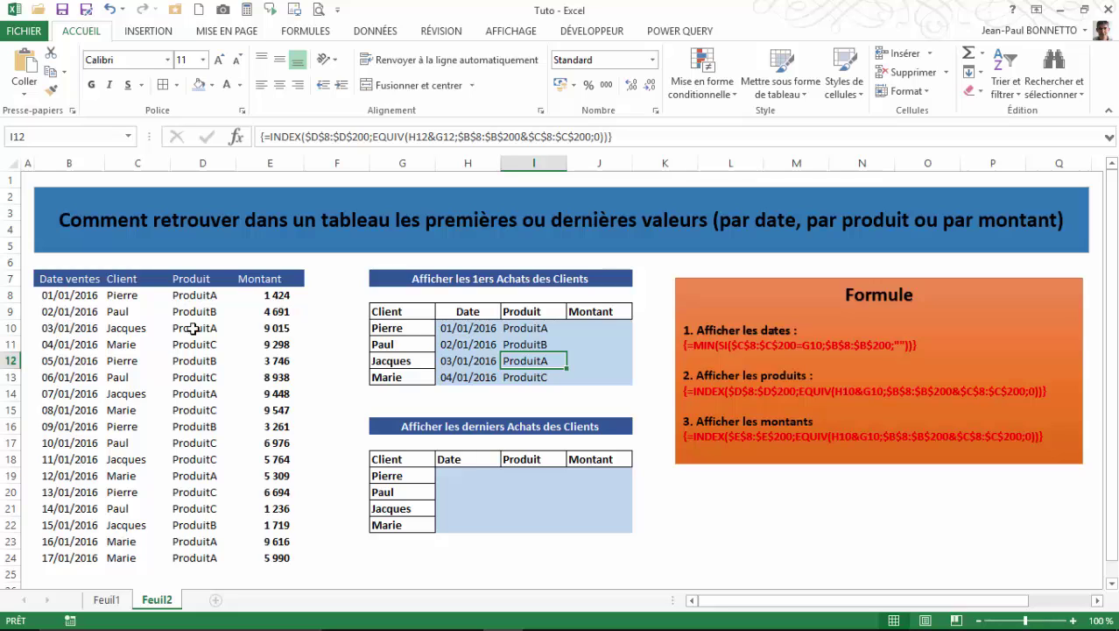
left_click(196, 329)
left_click(60, 329)
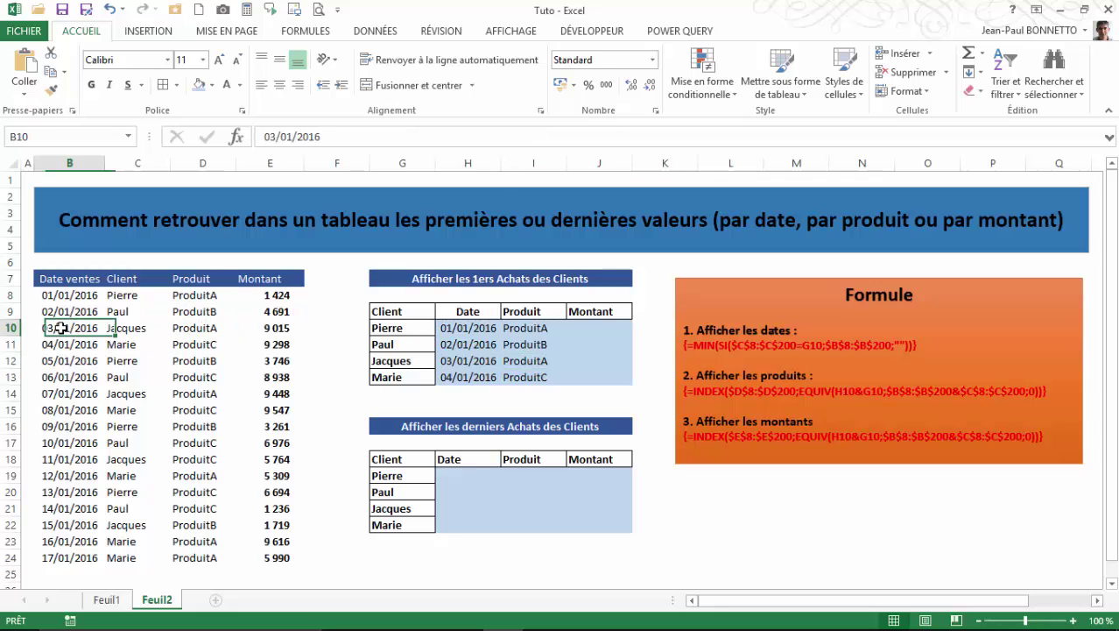
Step: Change the product in D10 of the sales table to ProduitD and check the matching product and date in row 12
left_click(187, 329)
left_click_drag(300, 137, 309, 137)
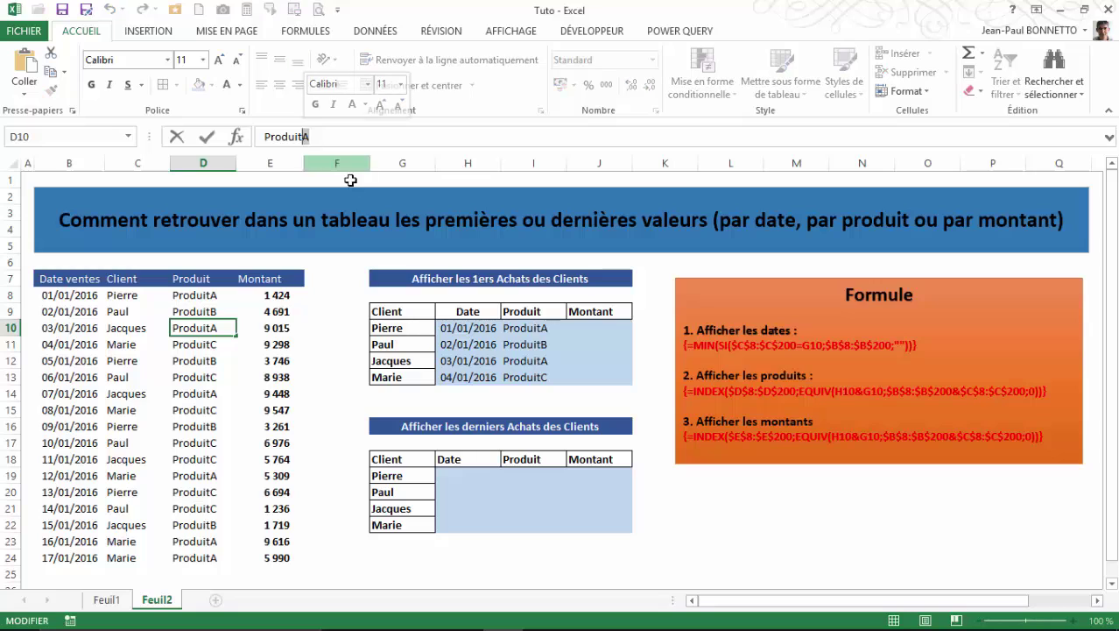
type("D")
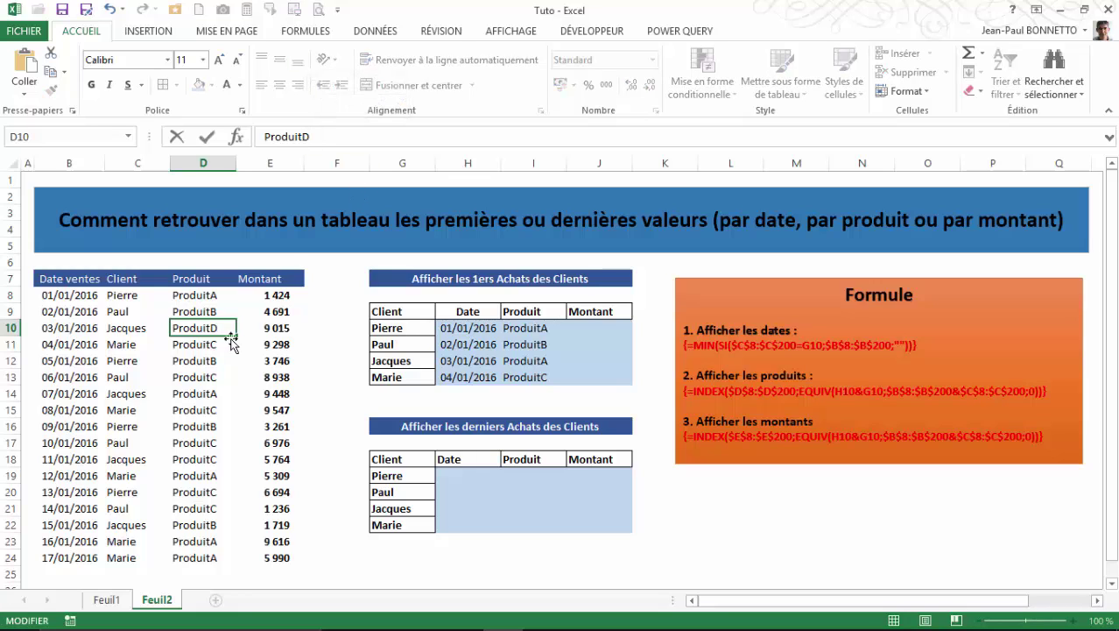
key("Return")
left_click(524, 362)
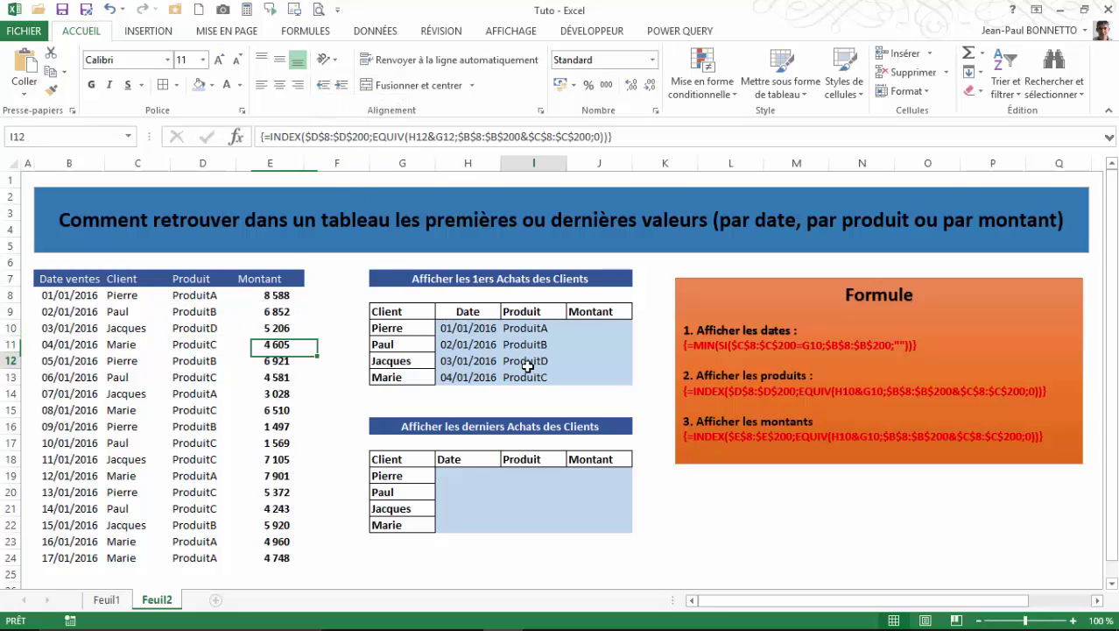
left_click(461, 361)
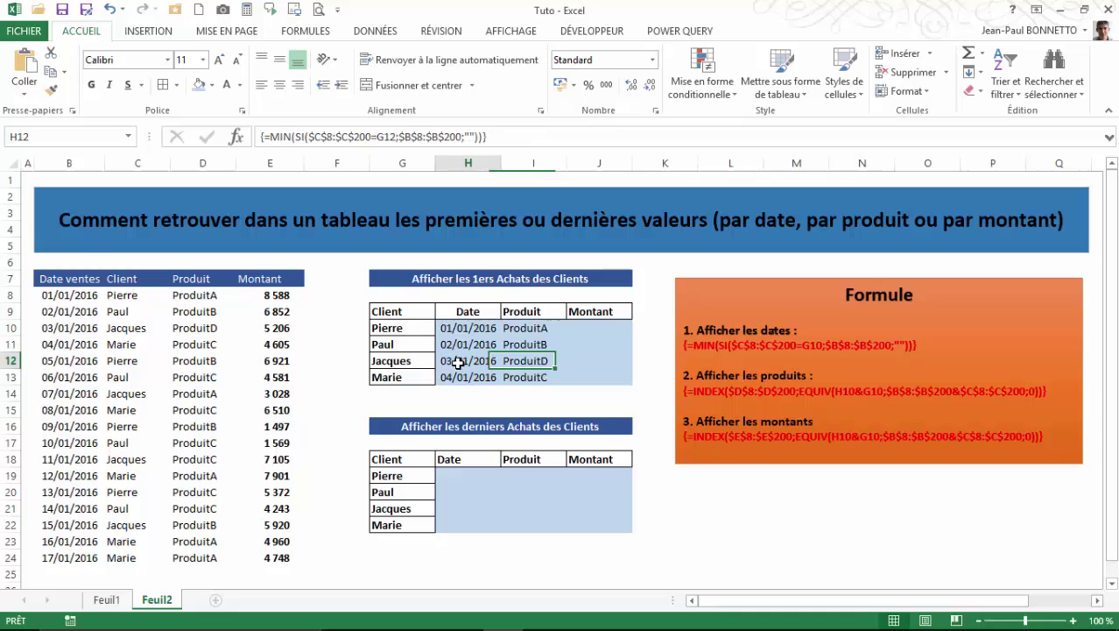
Step: Change the sale date in B10 to 02/01/2016 and review that sale's date and product
left_click(65, 330)
key("F2")
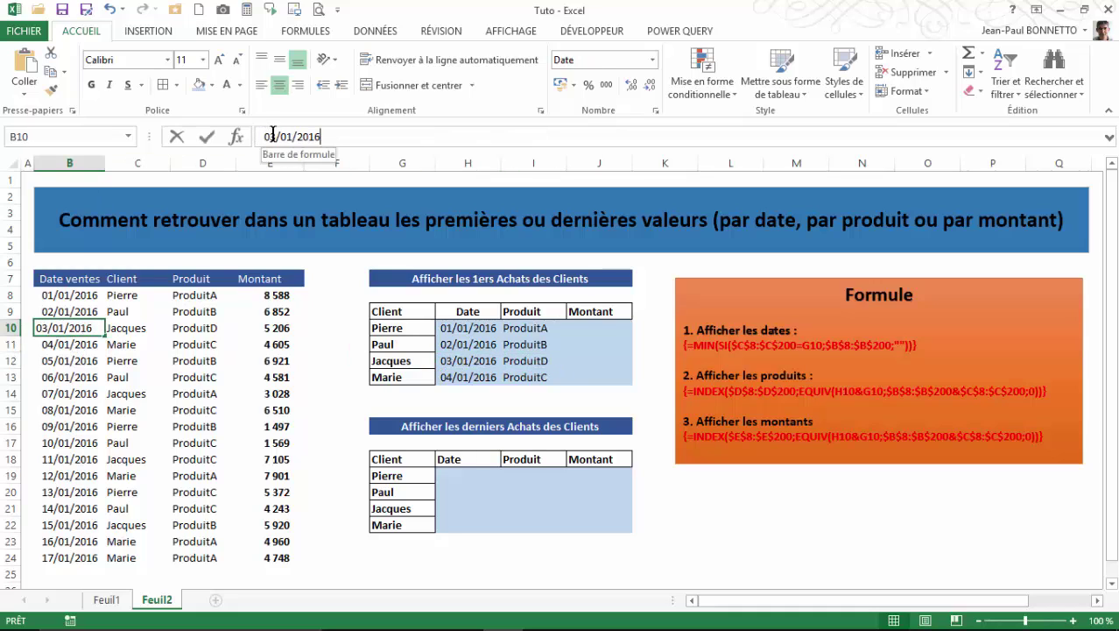
left_click(274, 137)
key("BackSpace")
type("2")
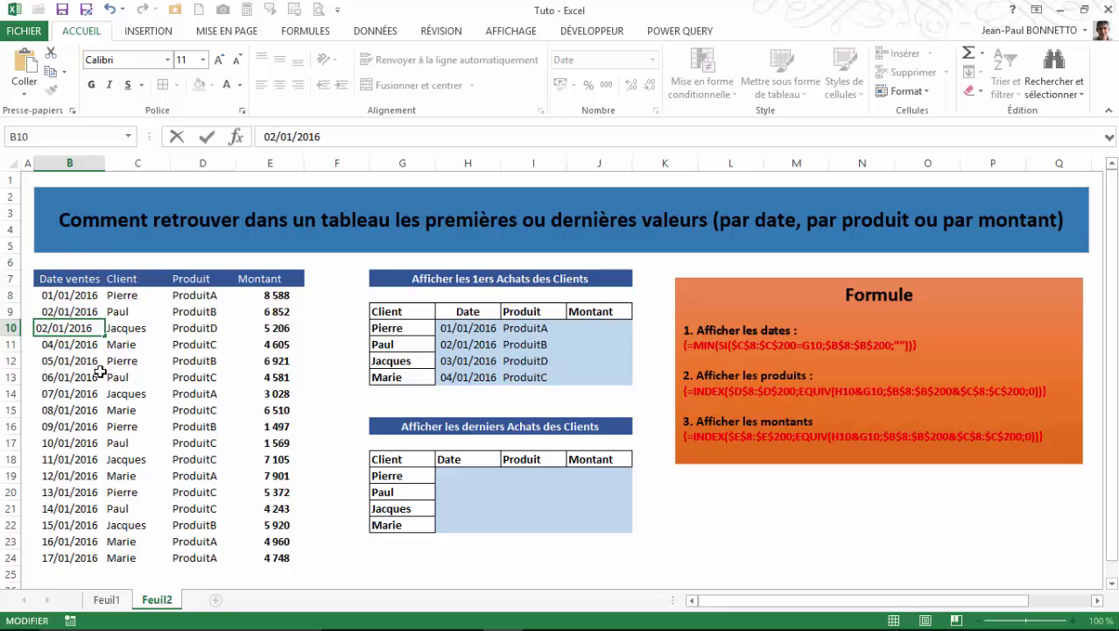
key("Return")
left_click(65, 330)
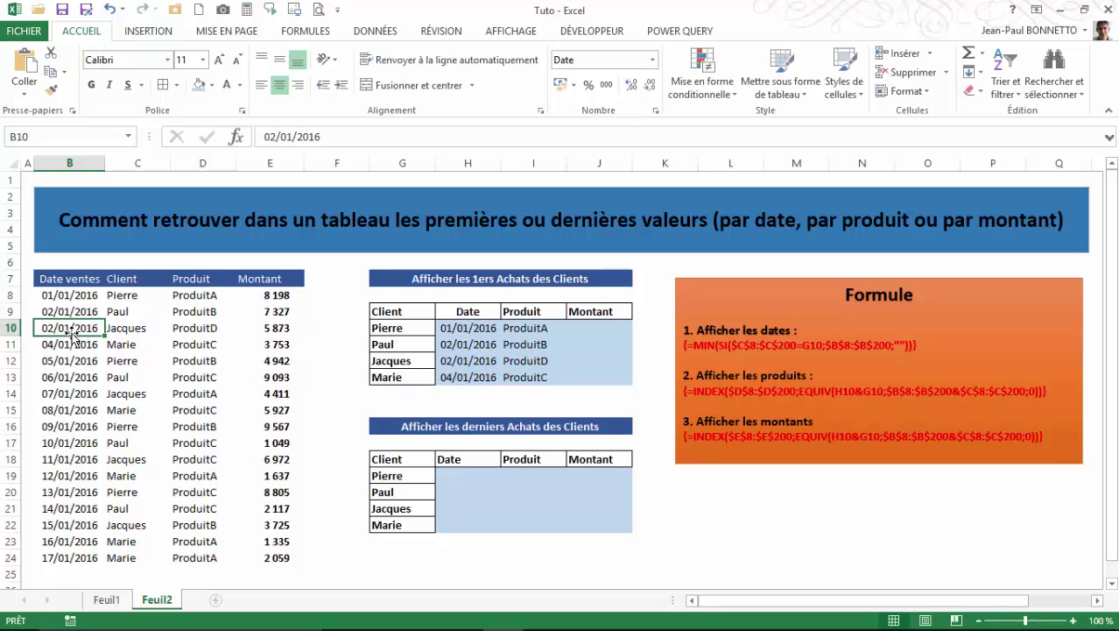
left_click(212, 330)
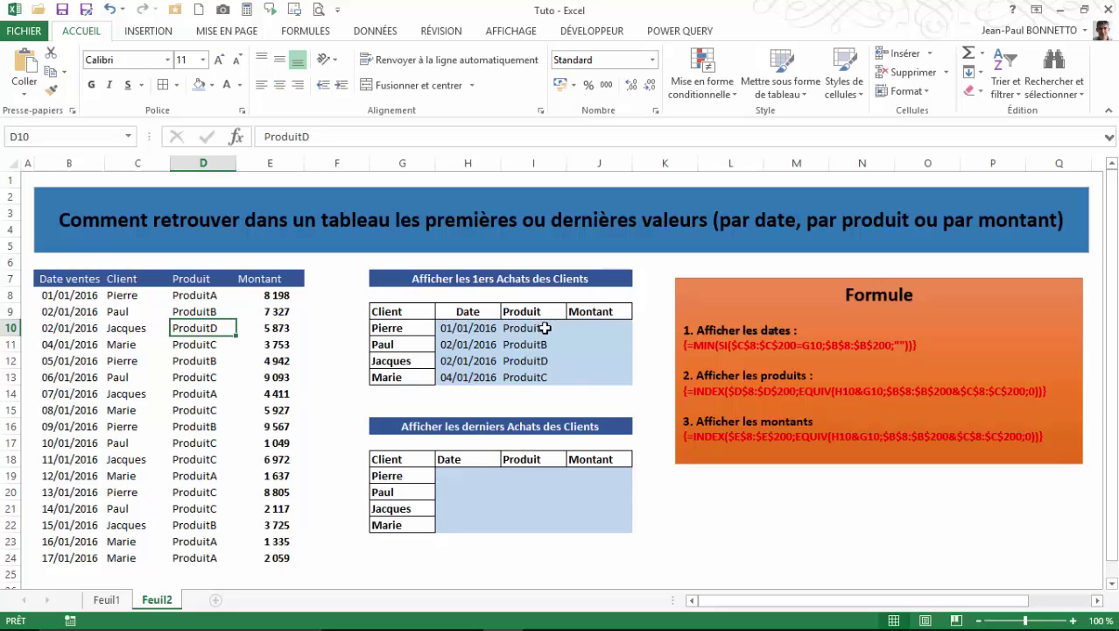
Step: Review I10's product formula, then begin an INDEX formula in J10 with $E$8:$E$200 as its absolute array
left_click(601, 330)
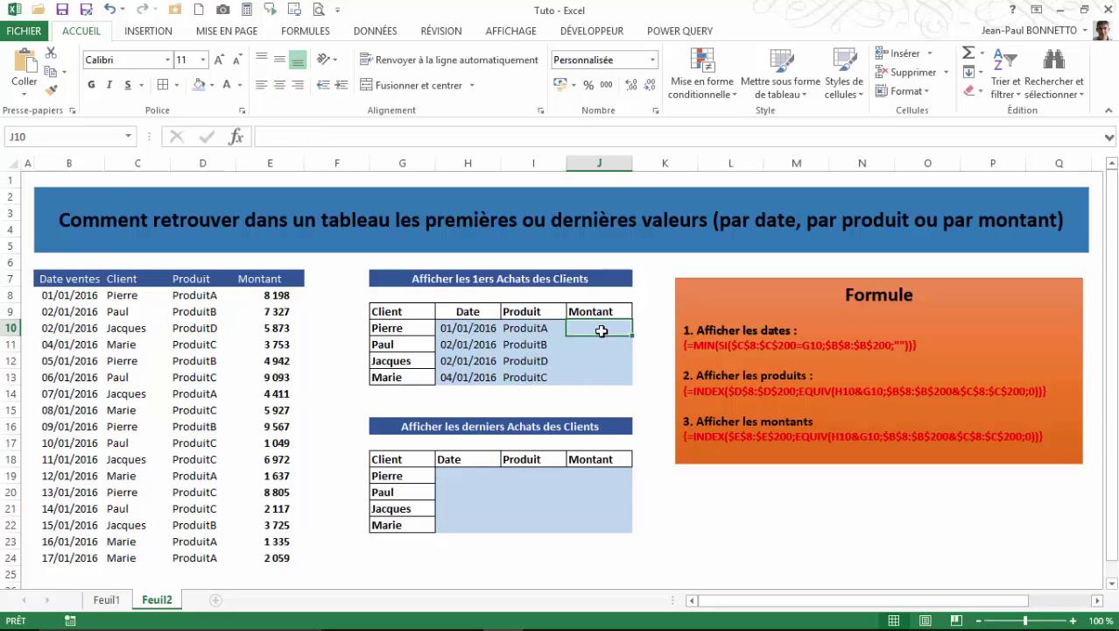
left_click(532, 330)
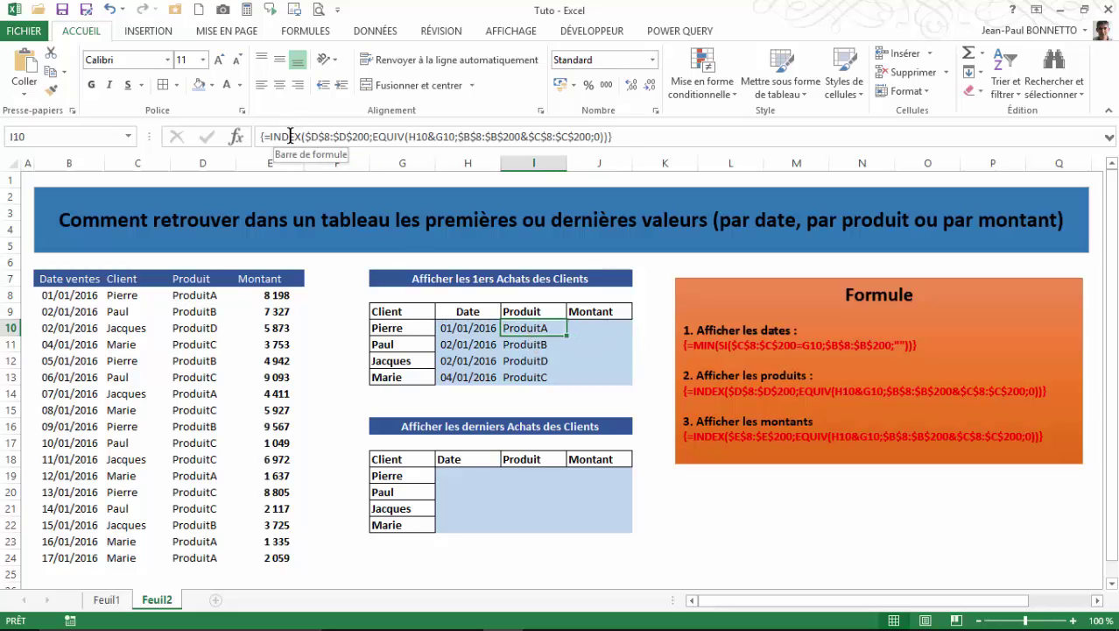
left_click(604, 330)
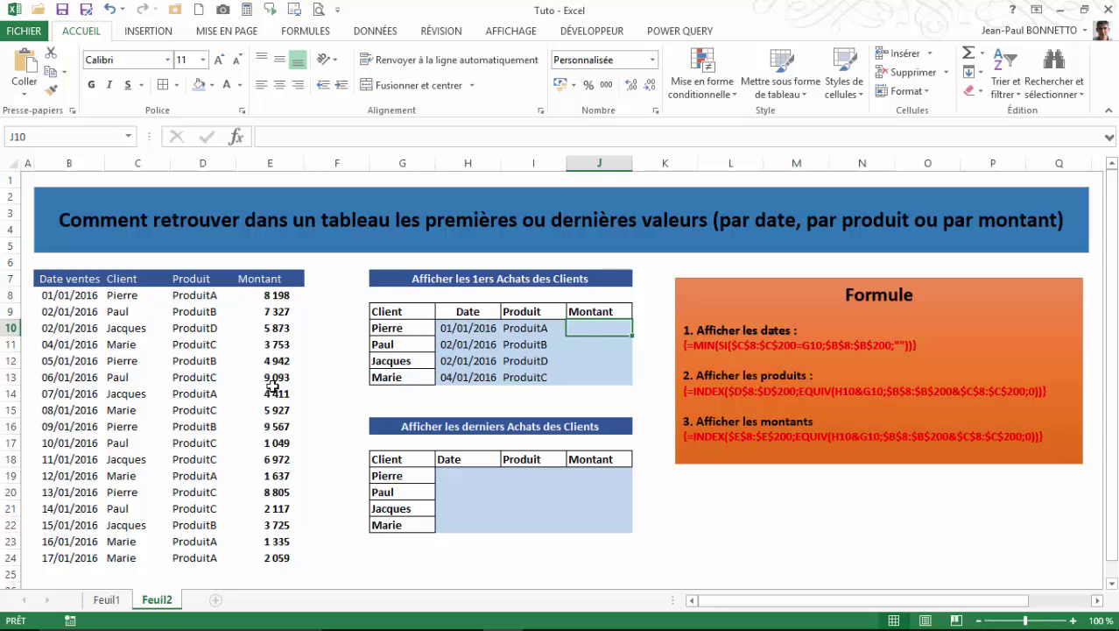
type("=")
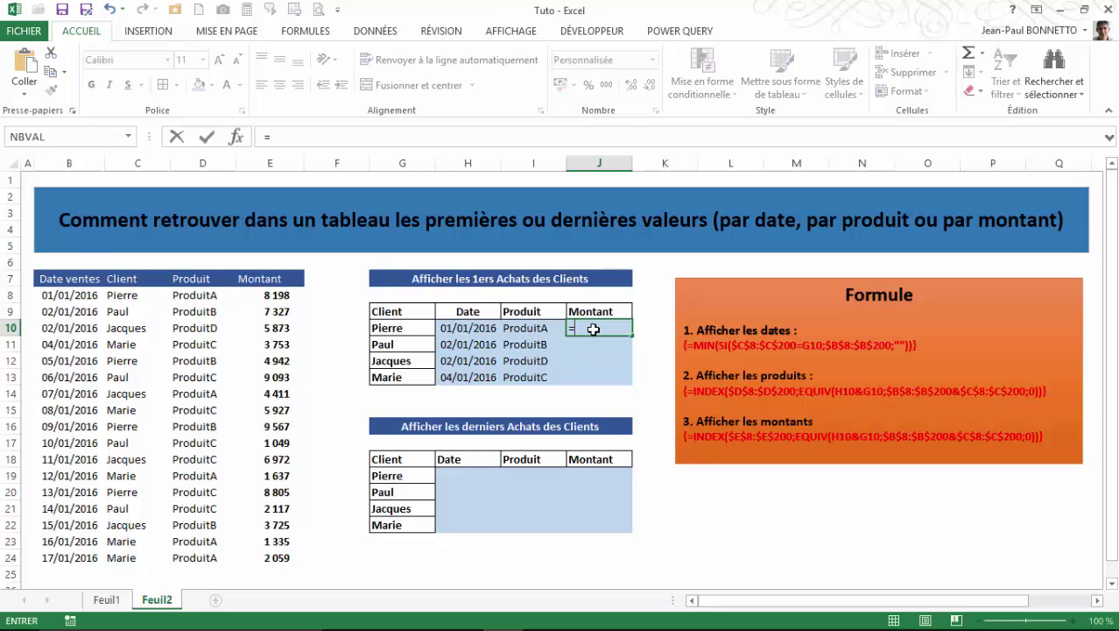
type("index")
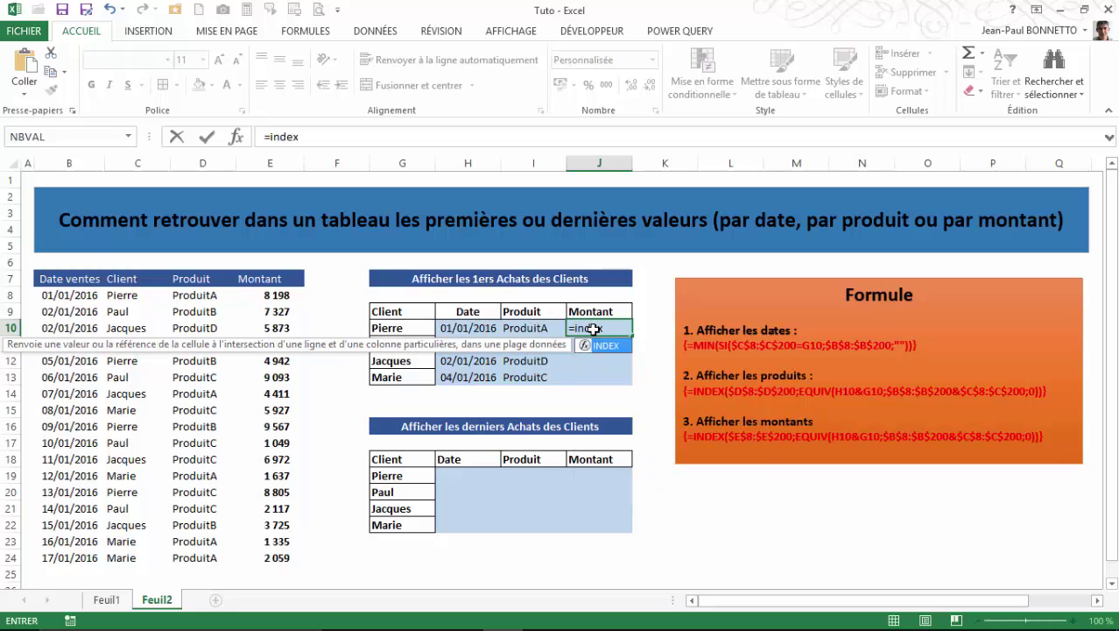
type("(")
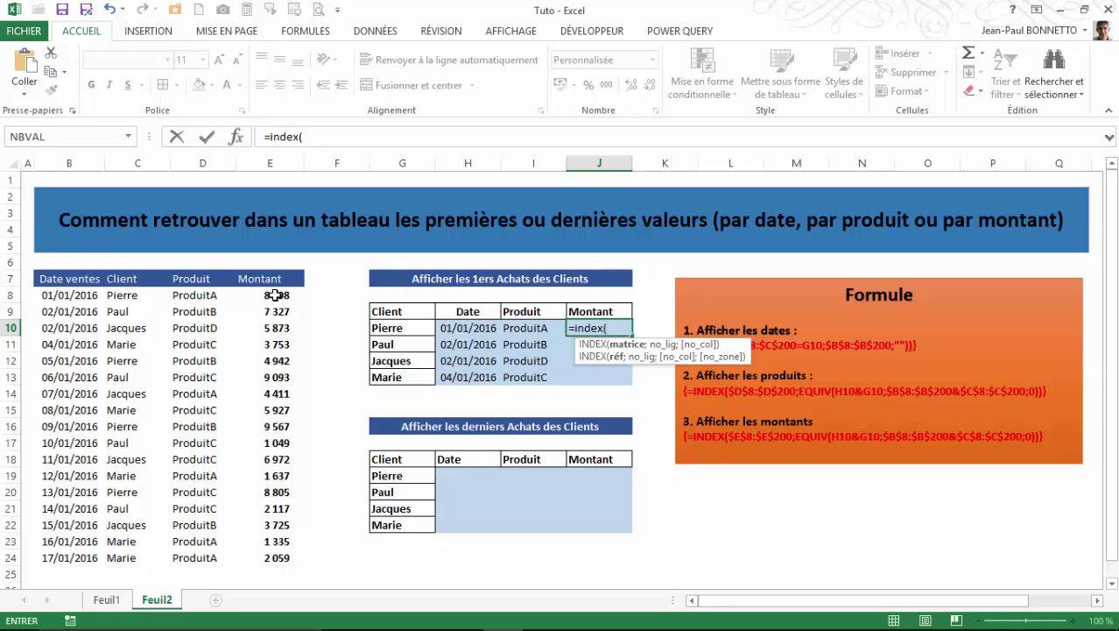
left_click_drag(273, 295, 265, 541)
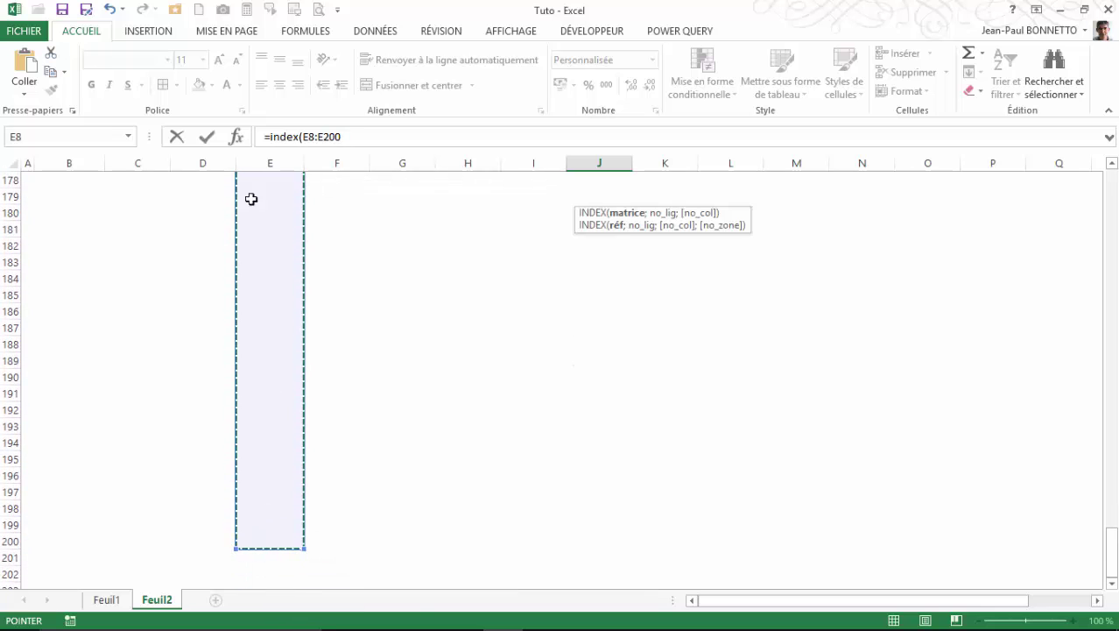
left_click(341, 137)
key("F4")
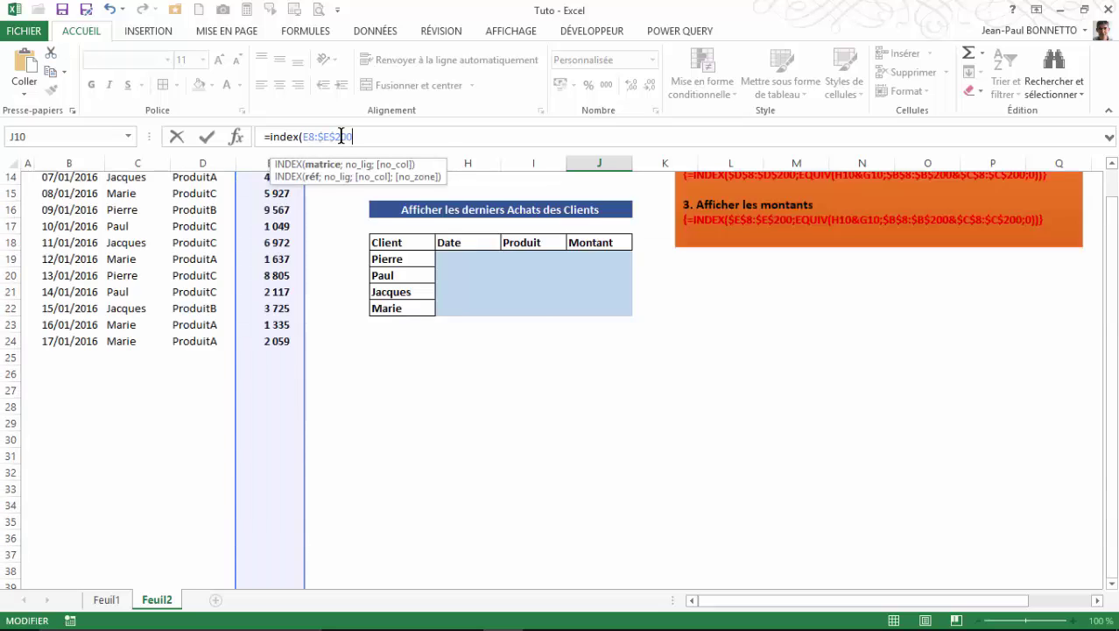
left_click(306, 137)
key("F4")
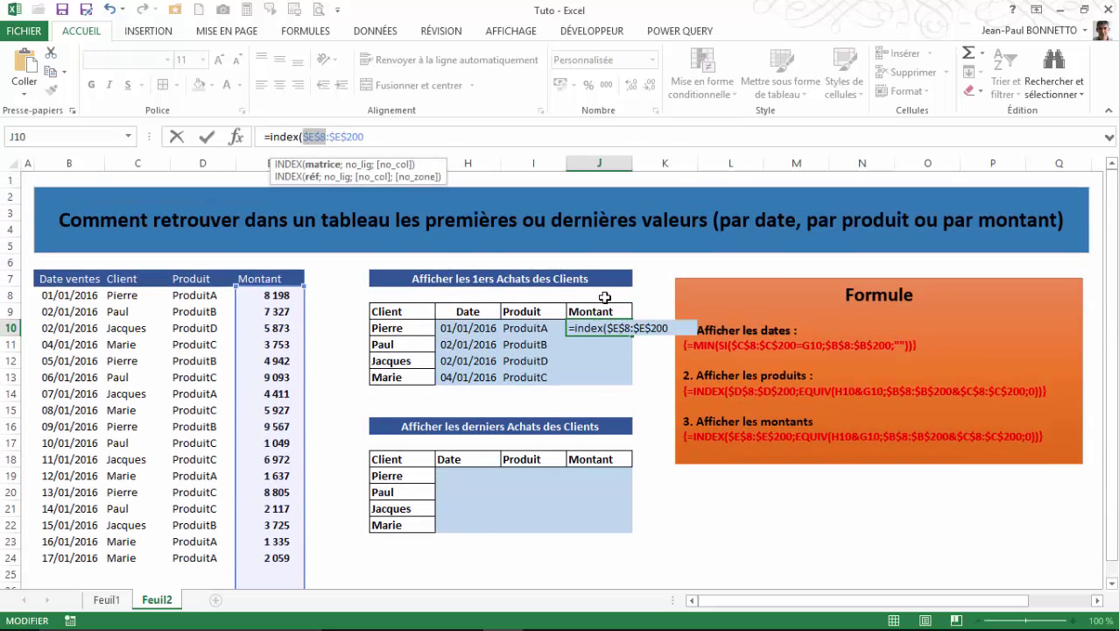
Step: Add an EQUIV function as the row argument of J10's formula, with H10&G10 as the lookup value
left_click(406, 141)
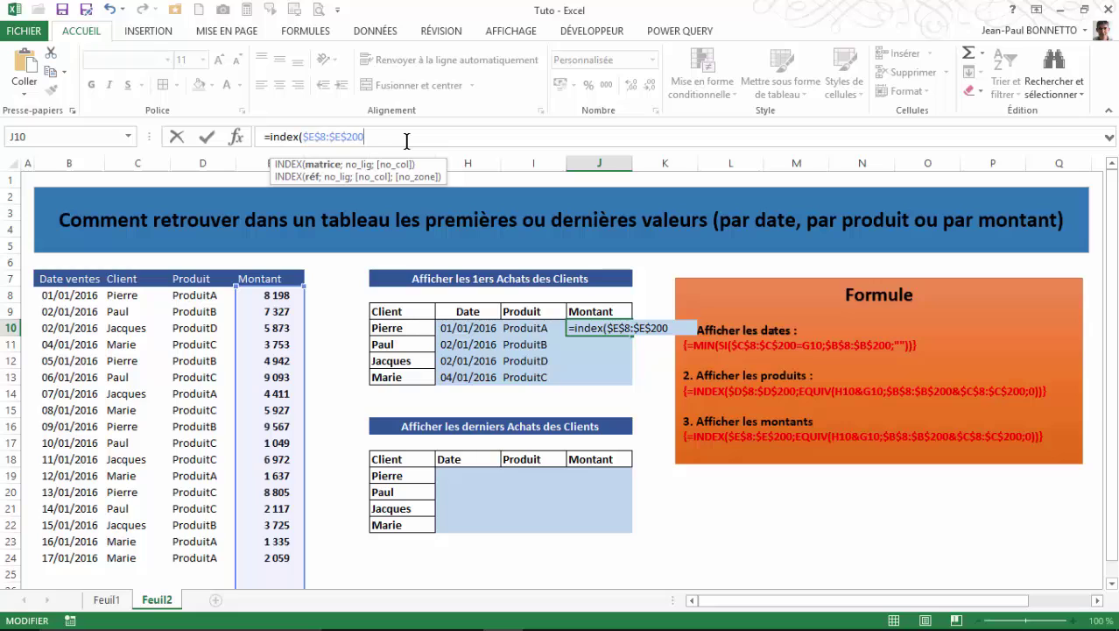
type(";")
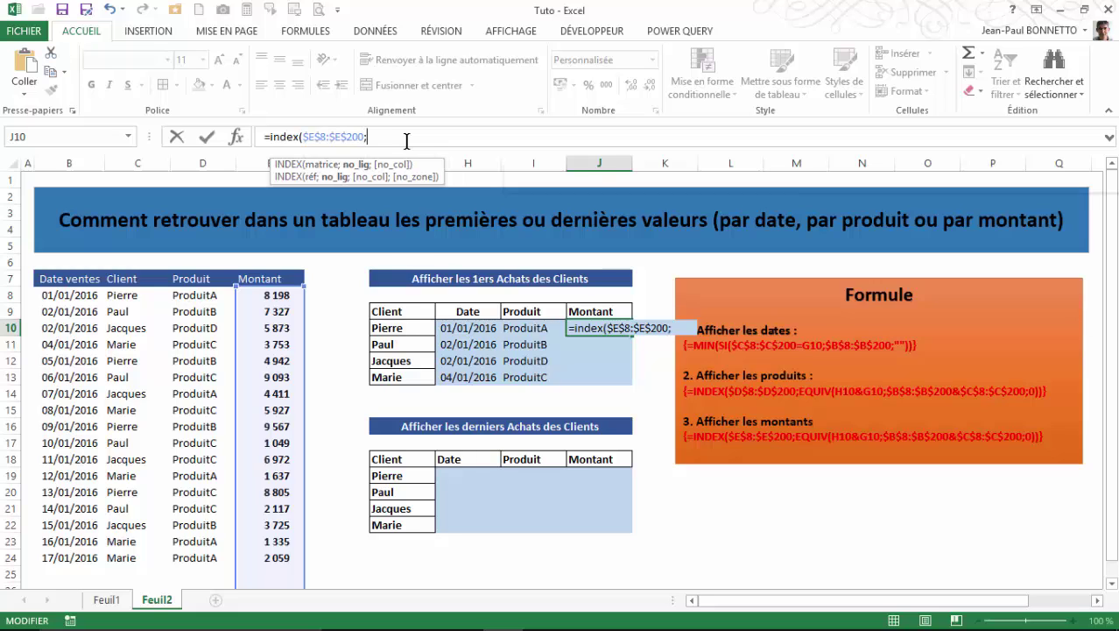
type("equiv(")
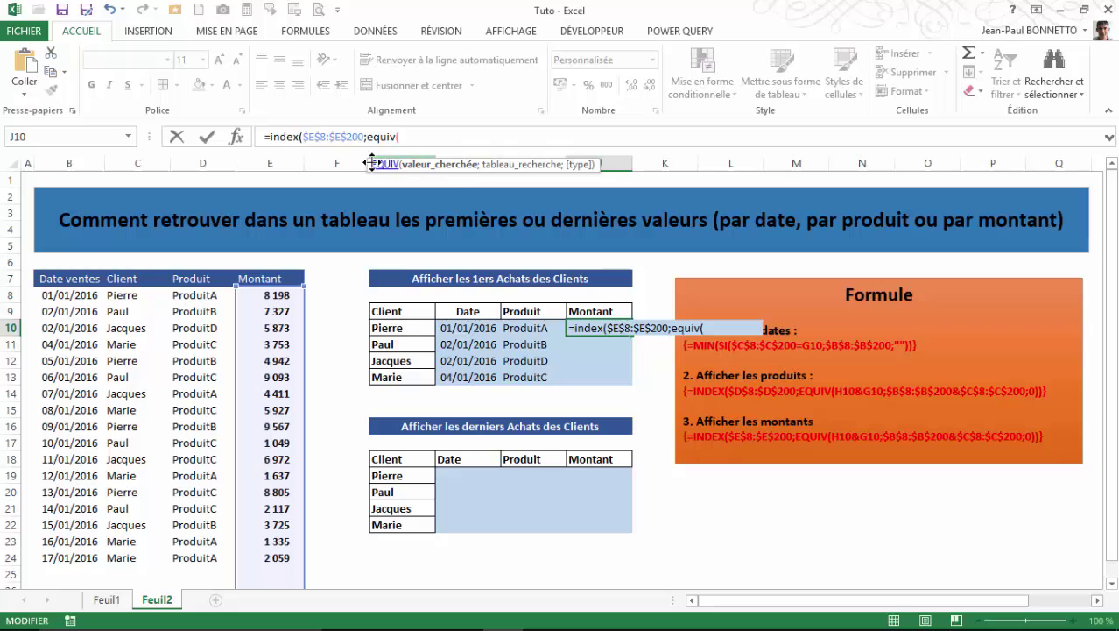
left_click_drag(370, 164, 371, 186)
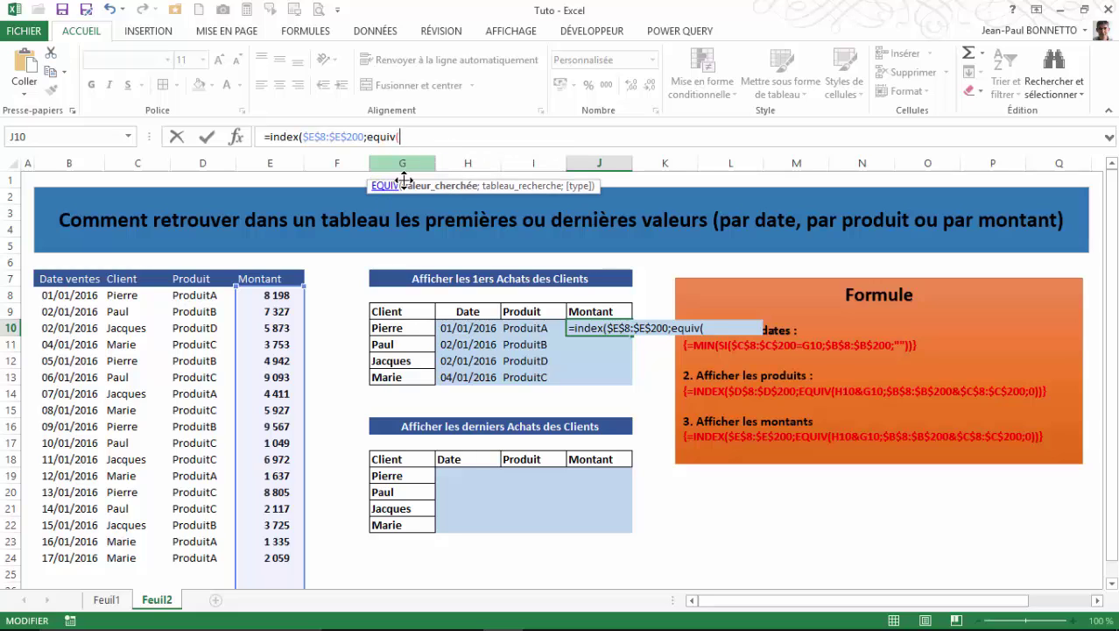
left_click(473, 329)
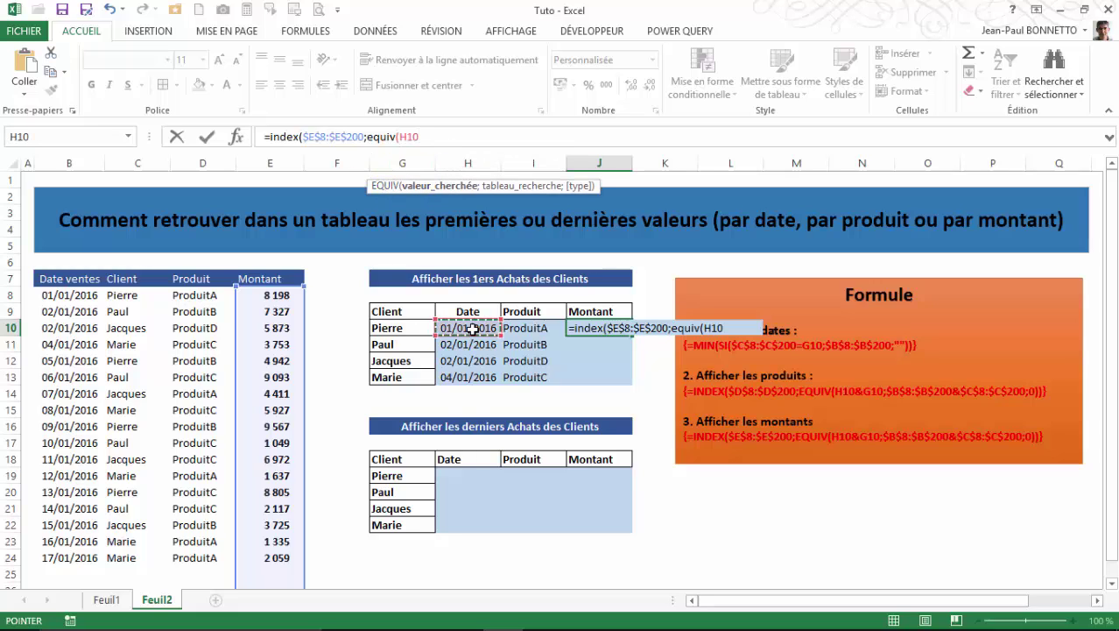
type("&")
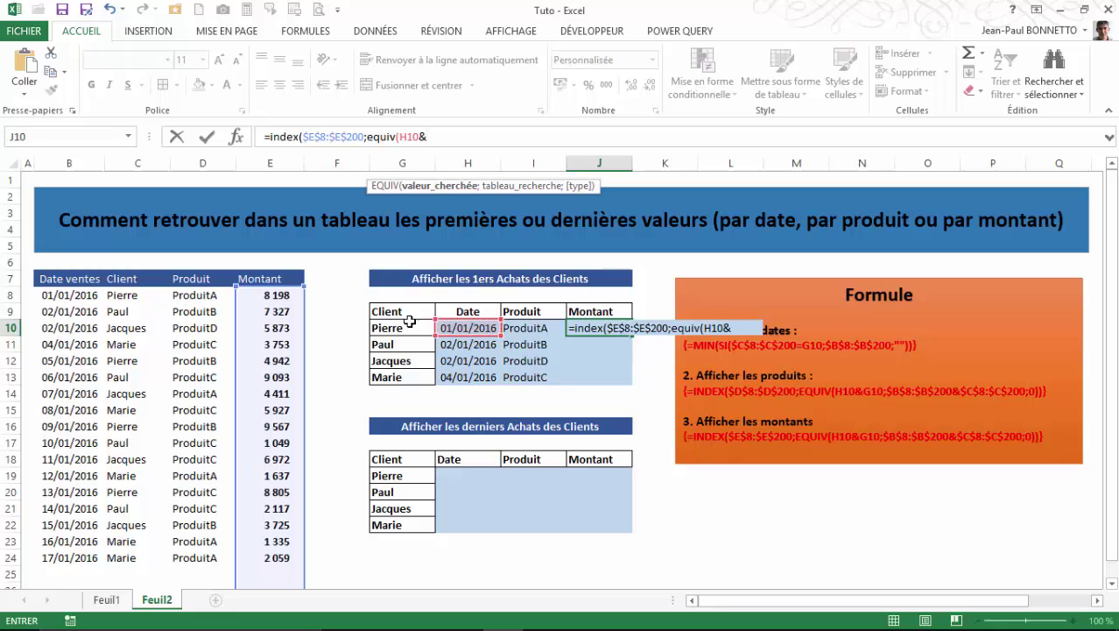
left_click(396, 329)
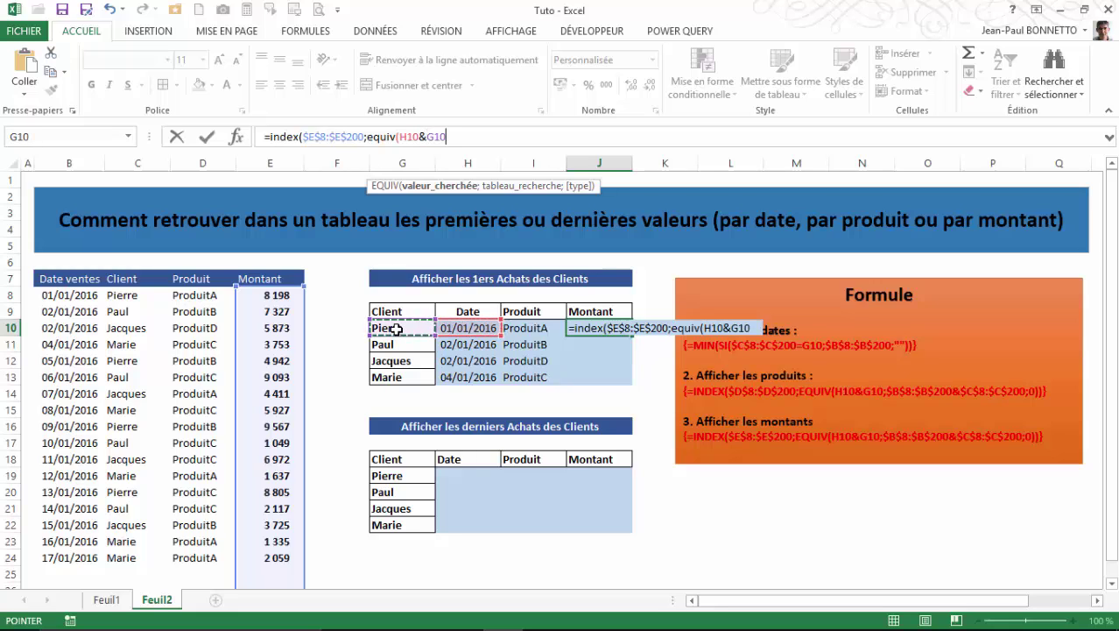
Step: Set EQUIV's lookup array in J10 to the absolute ranges $B$8:$B$200&$C$8:$C$200
type(";")
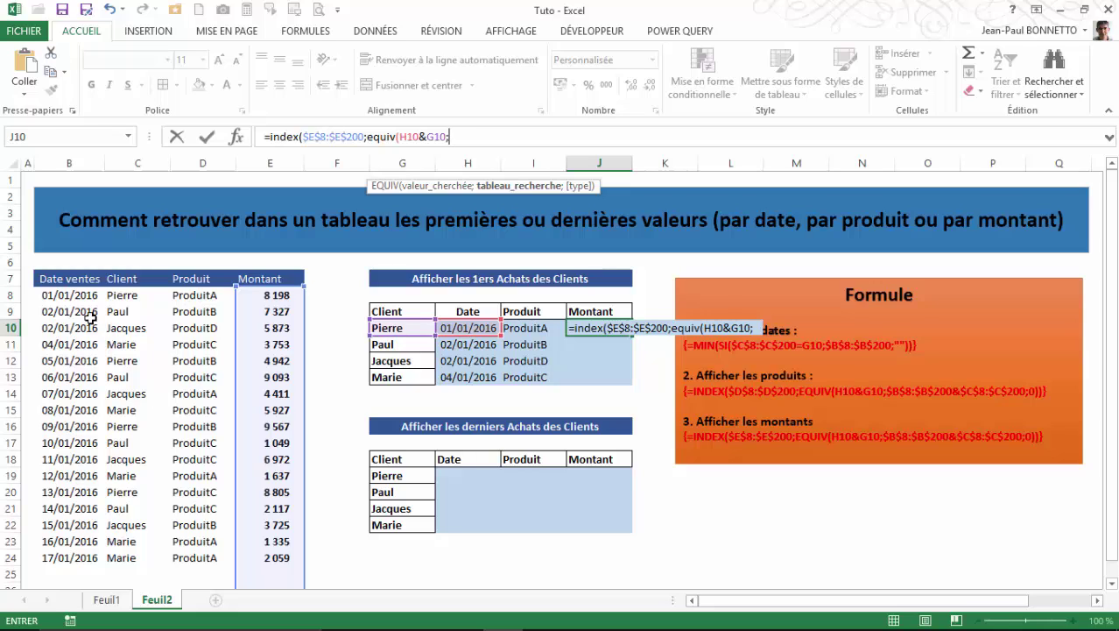
left_click_drag(75, 298, 67, 323)
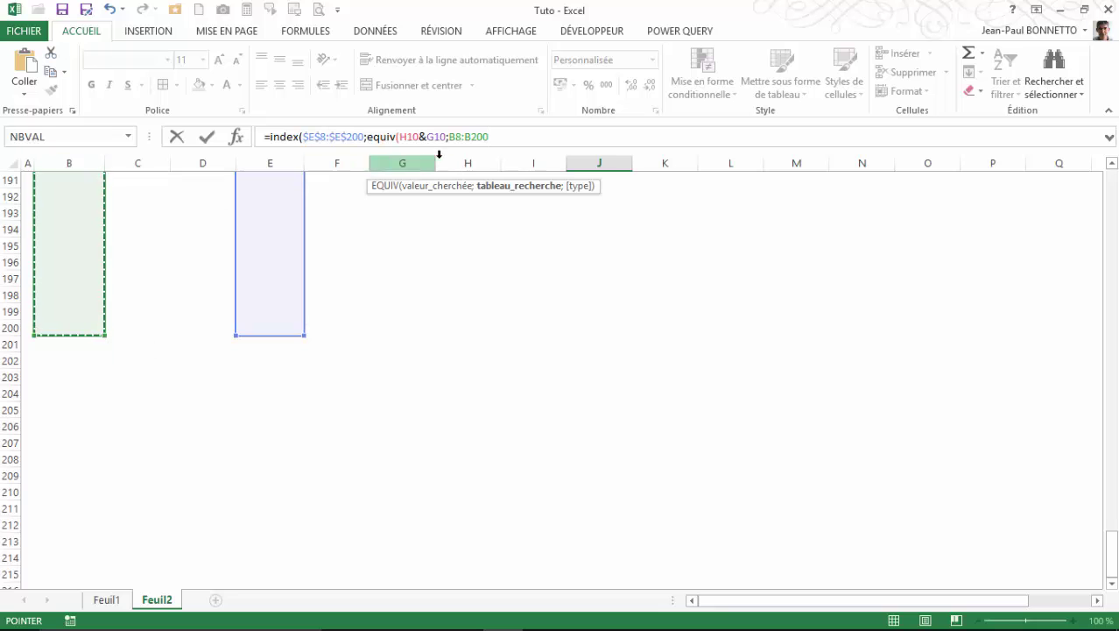
left_click_drag(490, 137, 453, 138)
key("F4")
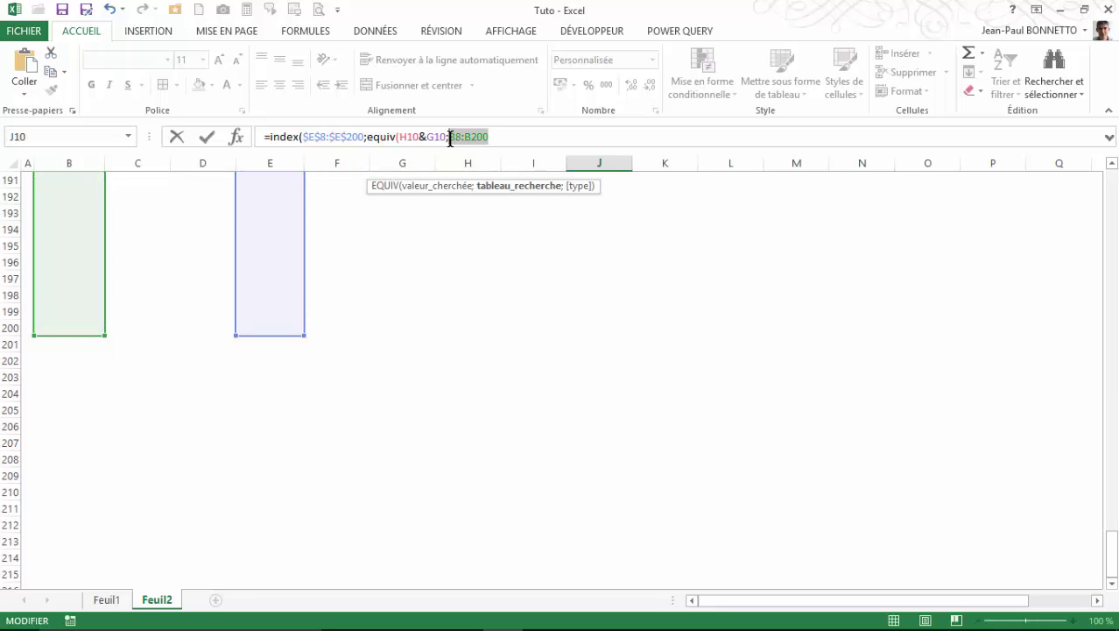
left_click(528, 137)
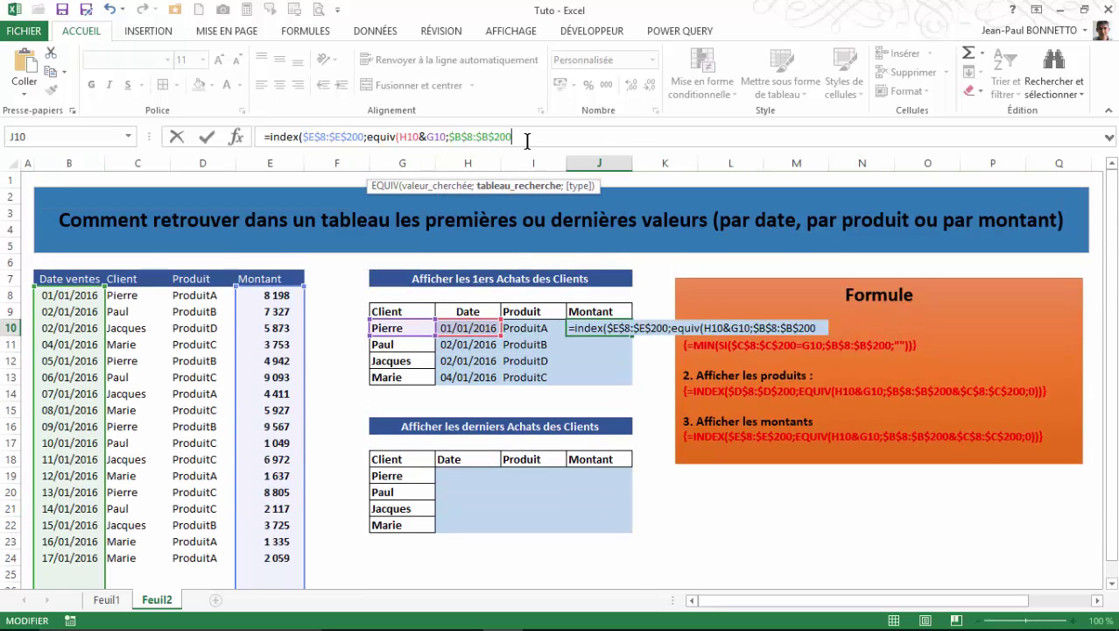
type("&")
left_click_drag(121, 303, 144, 517)
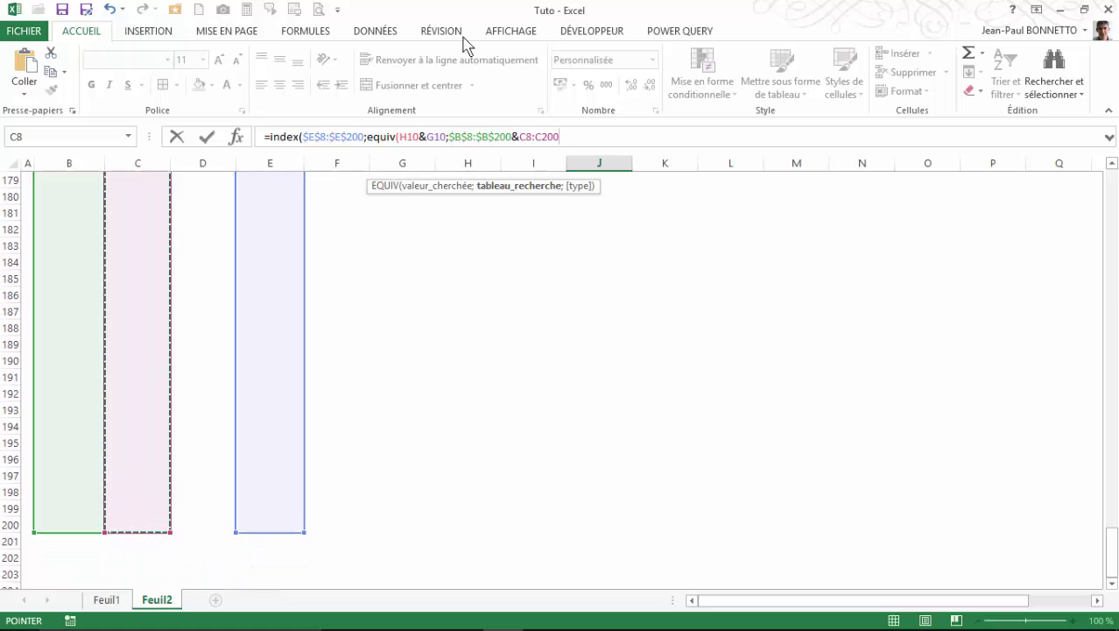
left_click(577, 136)
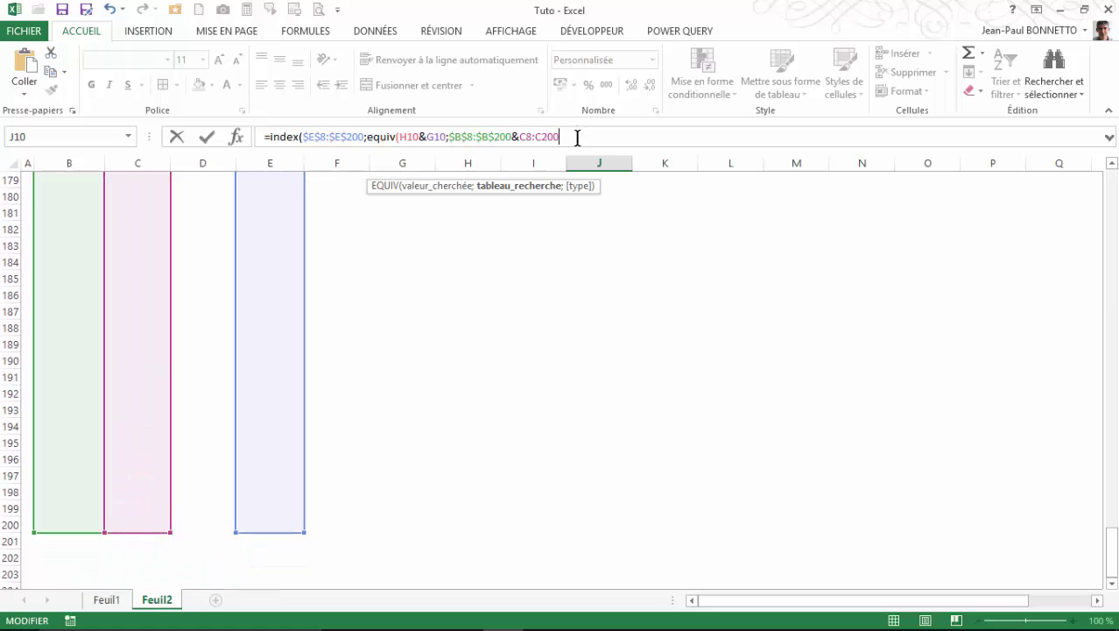
key("F4")
left_click_drag(523, 138, 585, 137)
key("F4")
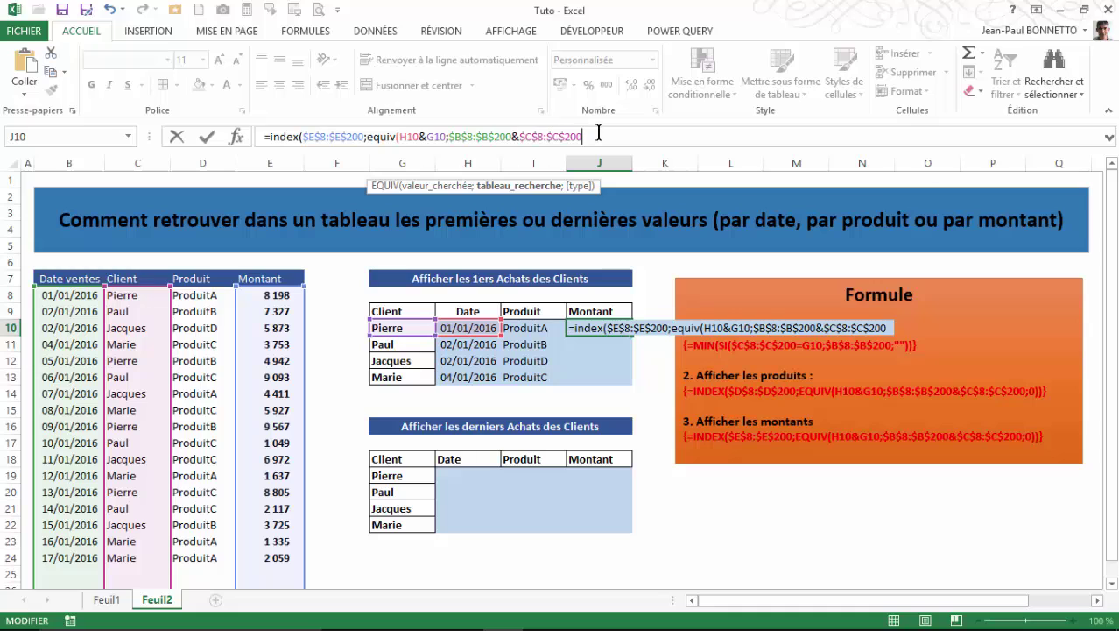
Step: Set EQUIV's match type to 0 (Correspondance exacte), close both functions and enter J10 as an array formula
type(";")
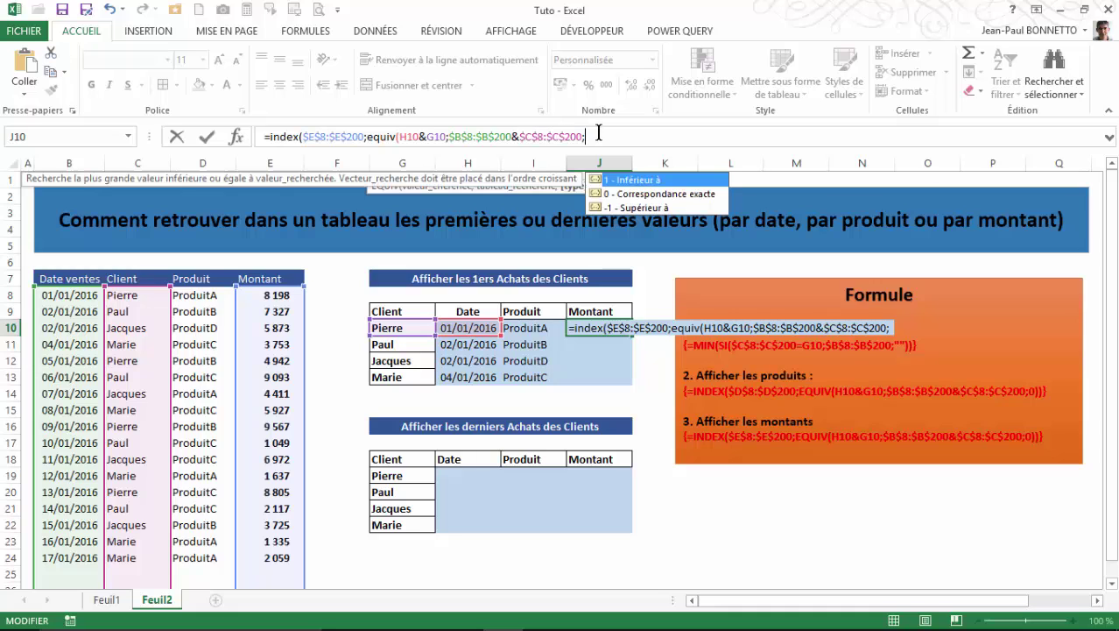
double_click(651, 194)
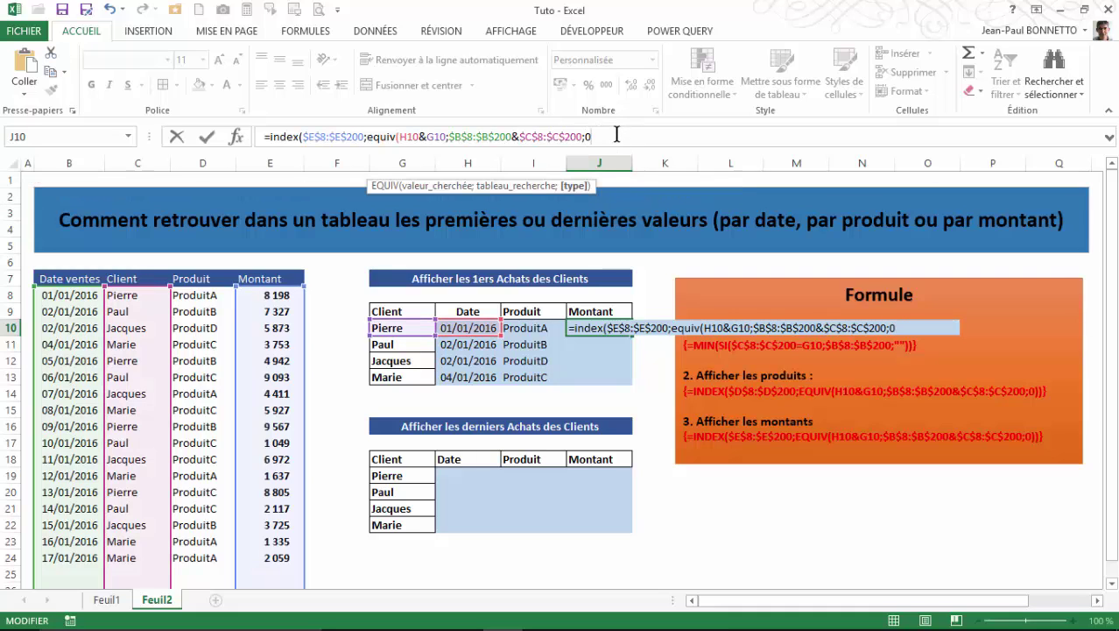
type(")")
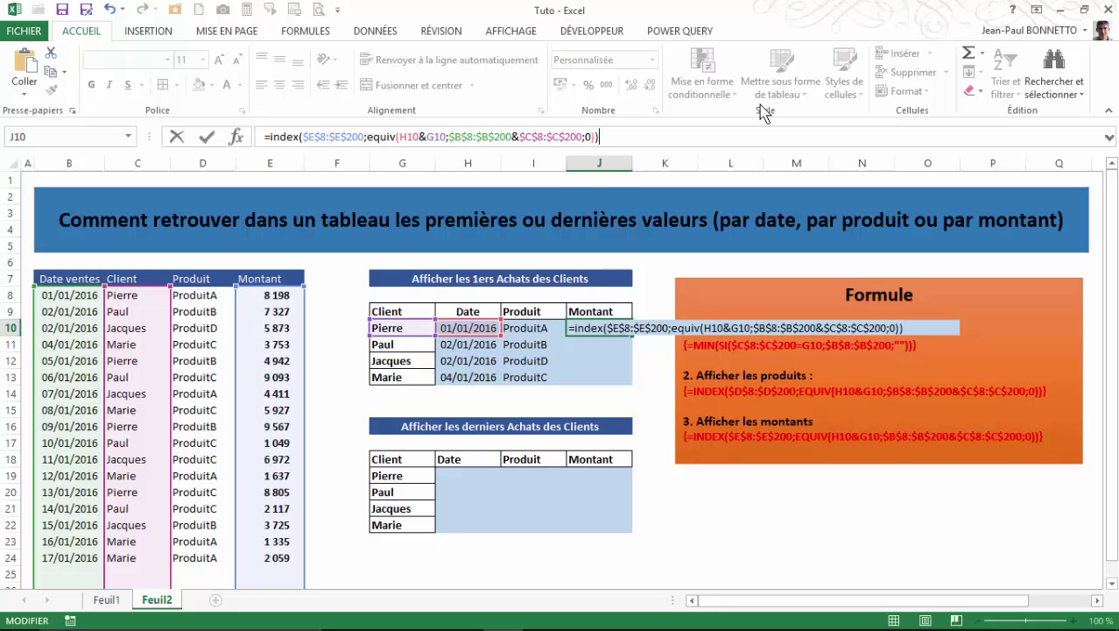
key("ctrl+shift+Return")
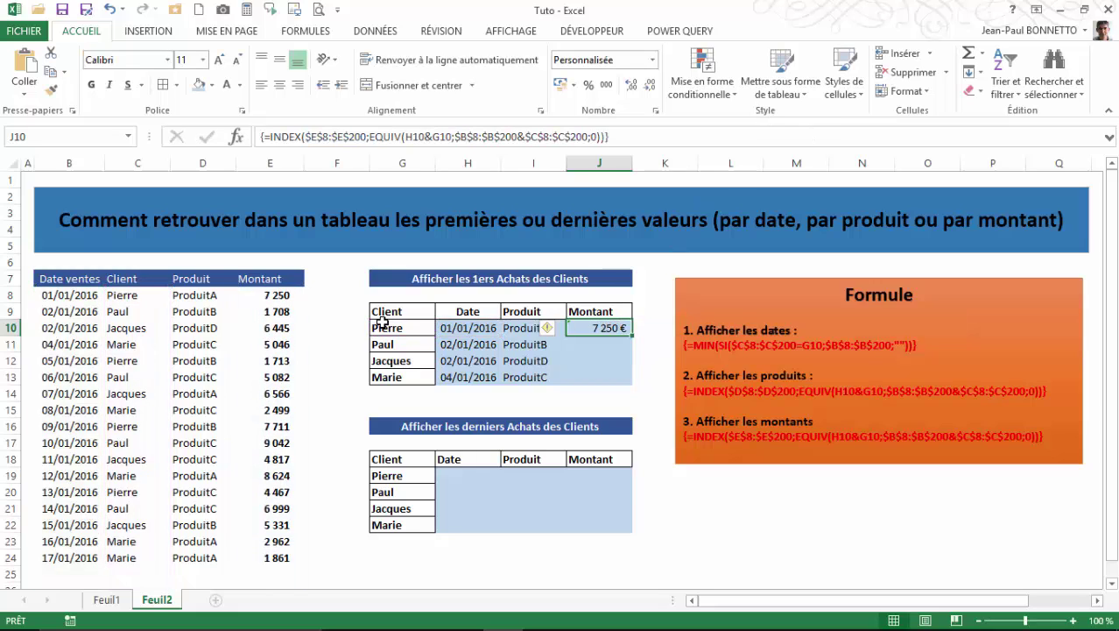
Step: Check the first client's amount against E8 in the sales table, then fill J10's formula down to J13
left_click(451, 328)
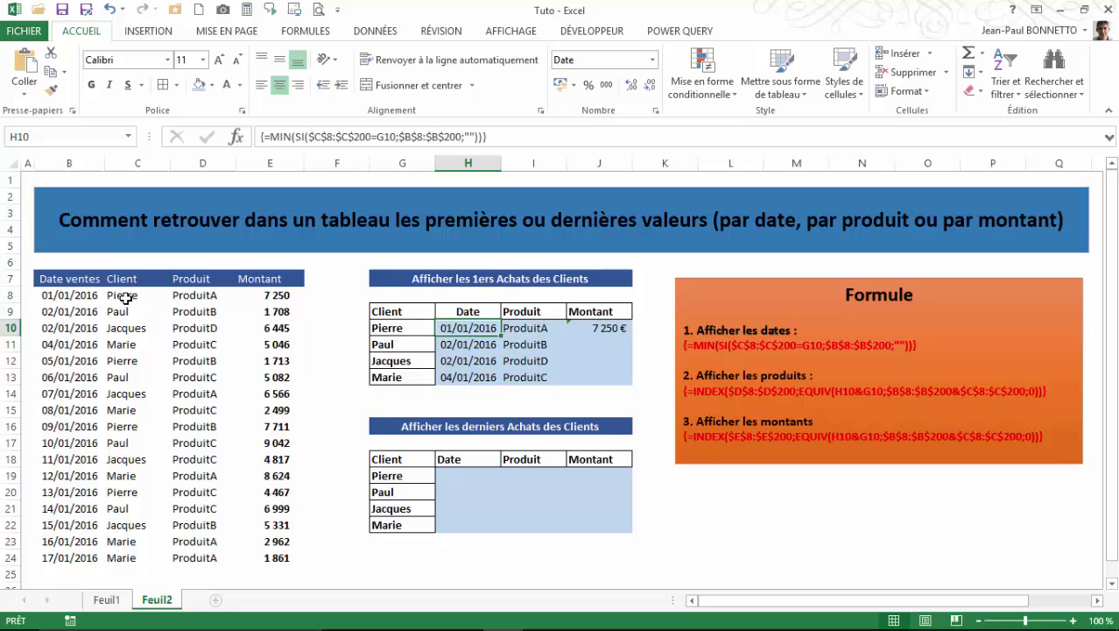
left_click(280, 295)
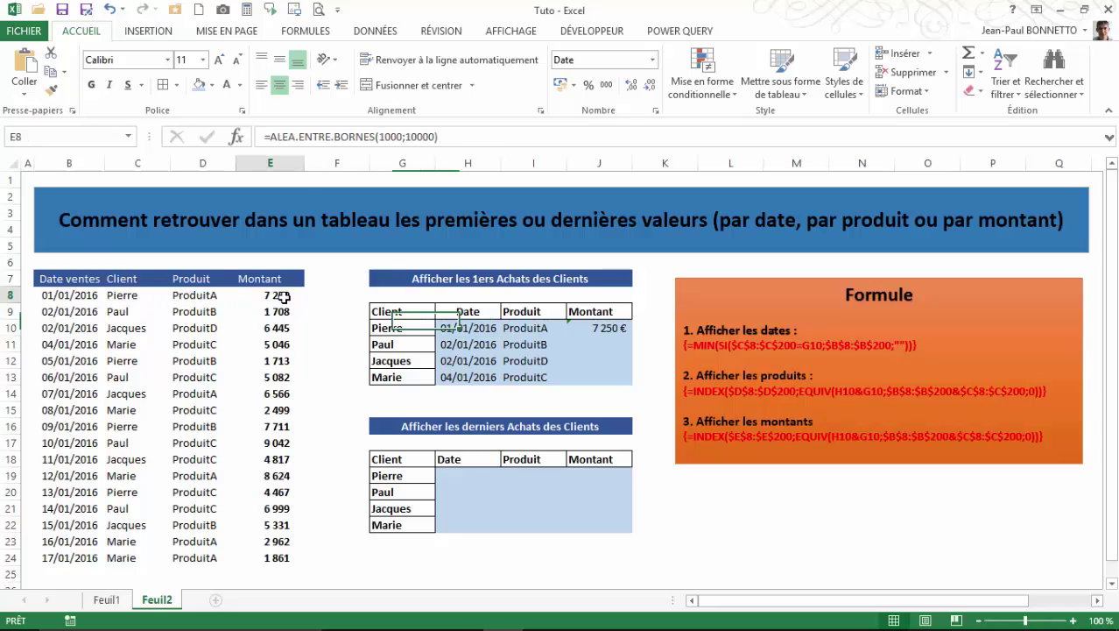
left_click(594, 328)
double_click(634, 336)
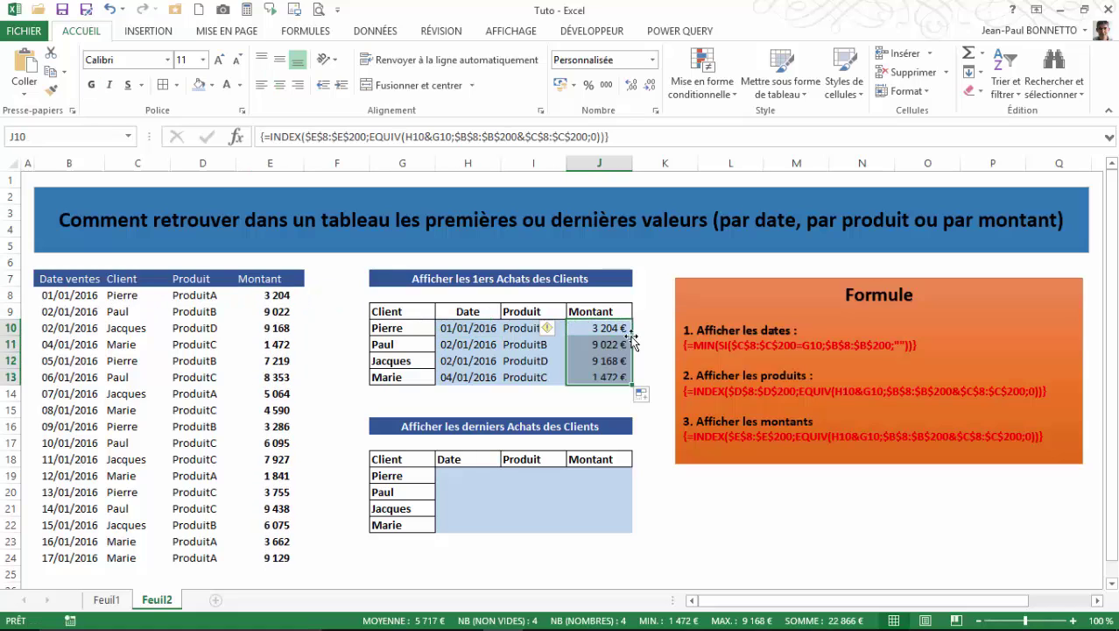
Step: Compare the retrieved amounts with E9, E10 and E11, and recalculate the random amounts to test the formulas
left_click(275, 311)
left_click(280, 327)
left_click(285, 347)
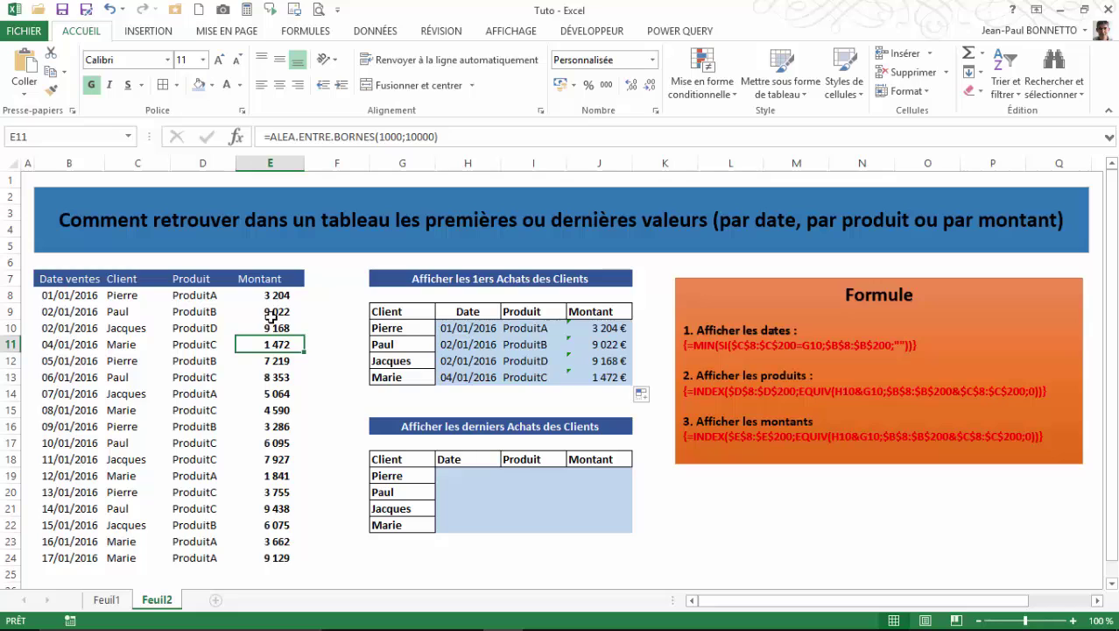
key("F9")
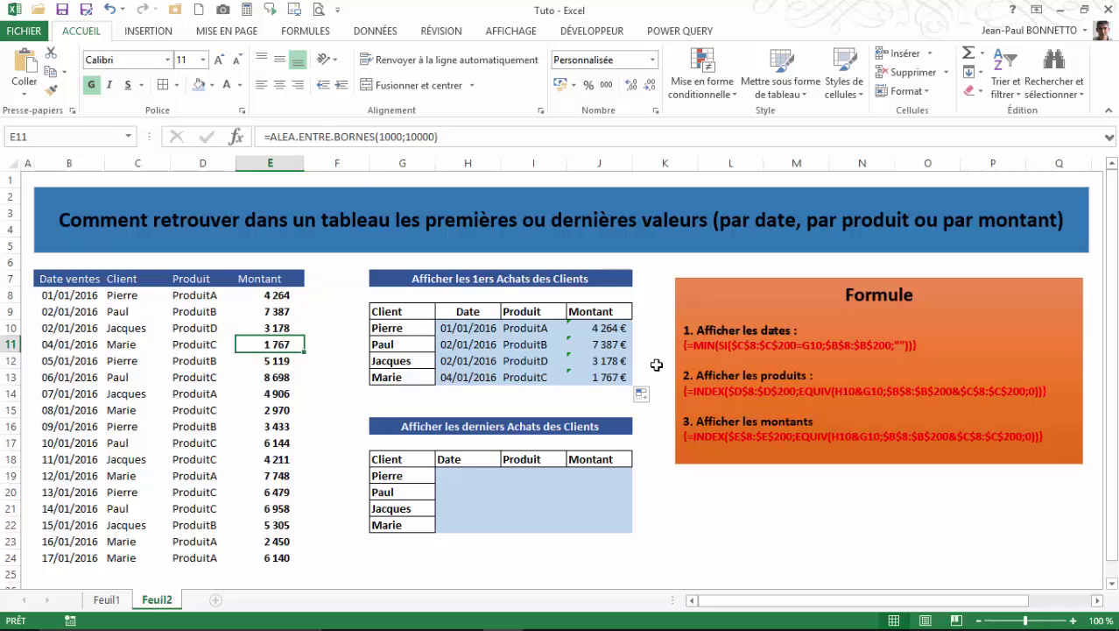
Step: Ignore the empty-cell reference error on J10:J13, then select the first-purchase date formula in H10
left_click_drag(582, 327, 589, 377)
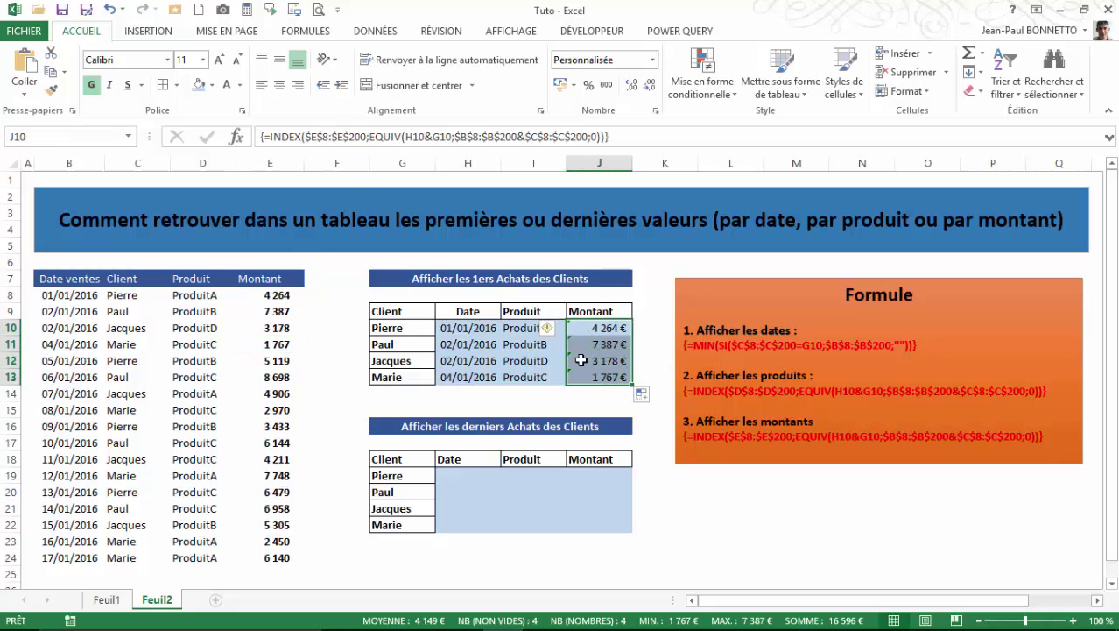
left_click(550, 329)
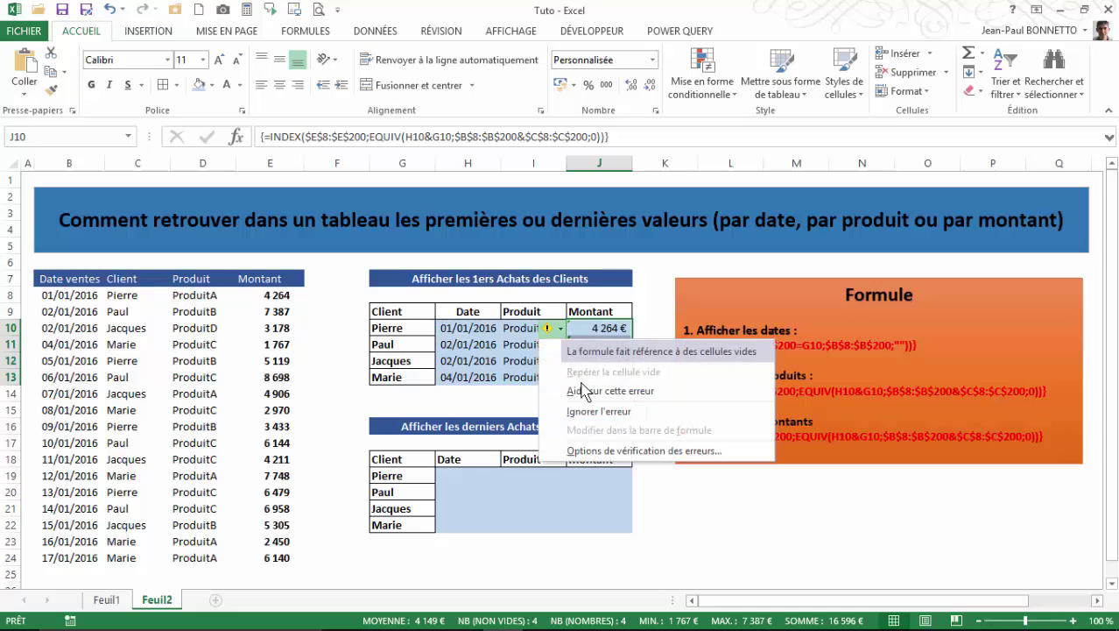
left_click(591, 412)
left_click(453, 331)
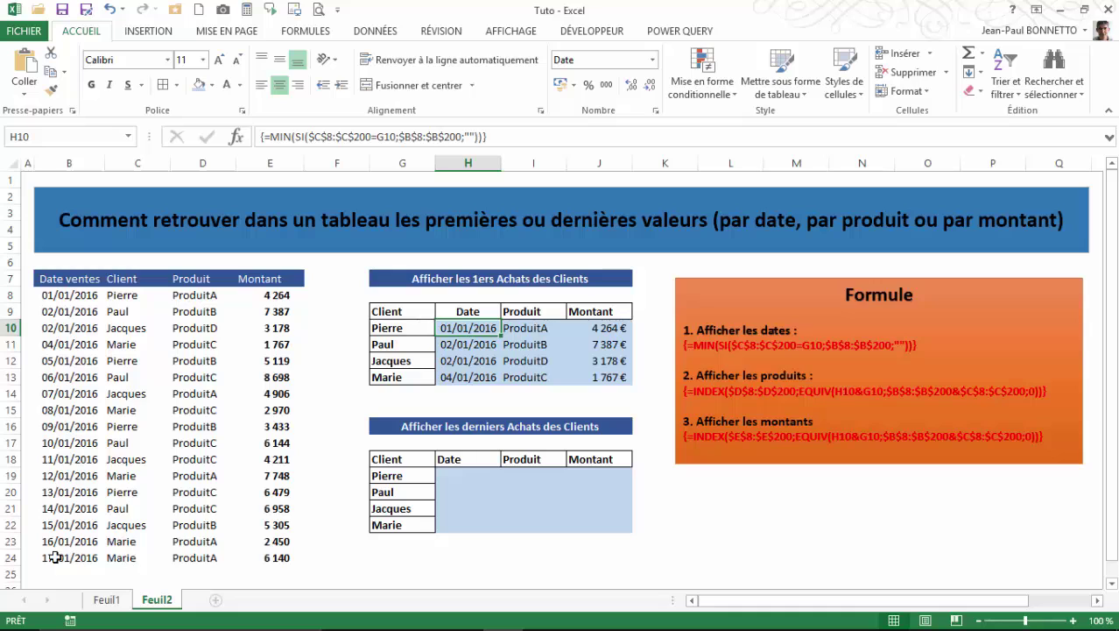
Step: Extend the sales table by filling row 24 down to row 25, and set the new sale date in B25 to 31/12/2016
left_click_drag(56, 557, 77, 577)
left_click(77, 576)
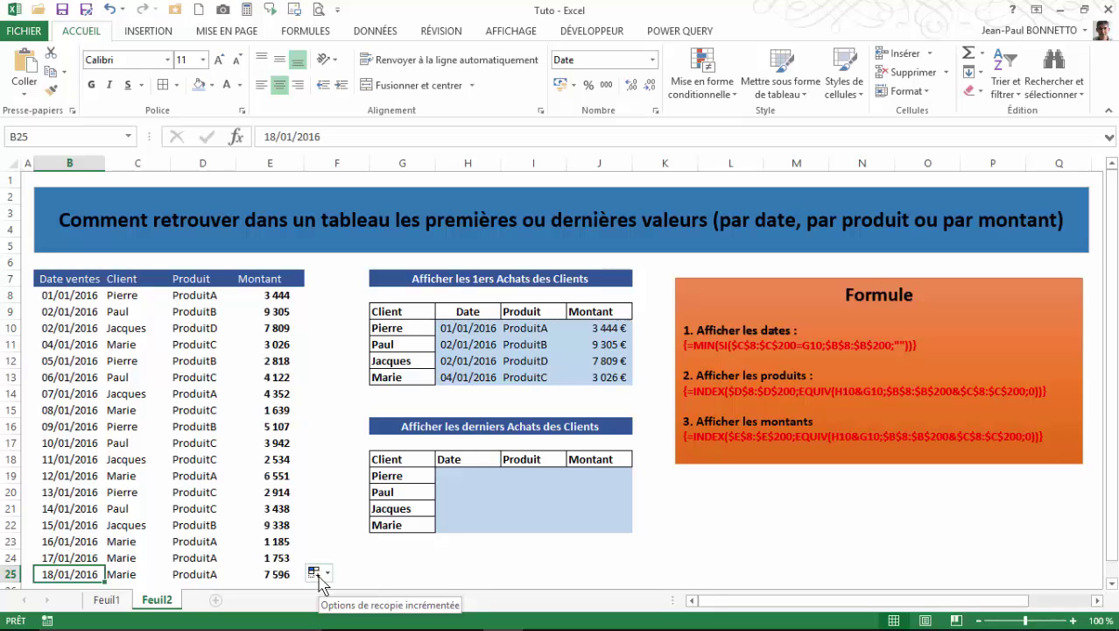
type("31/")
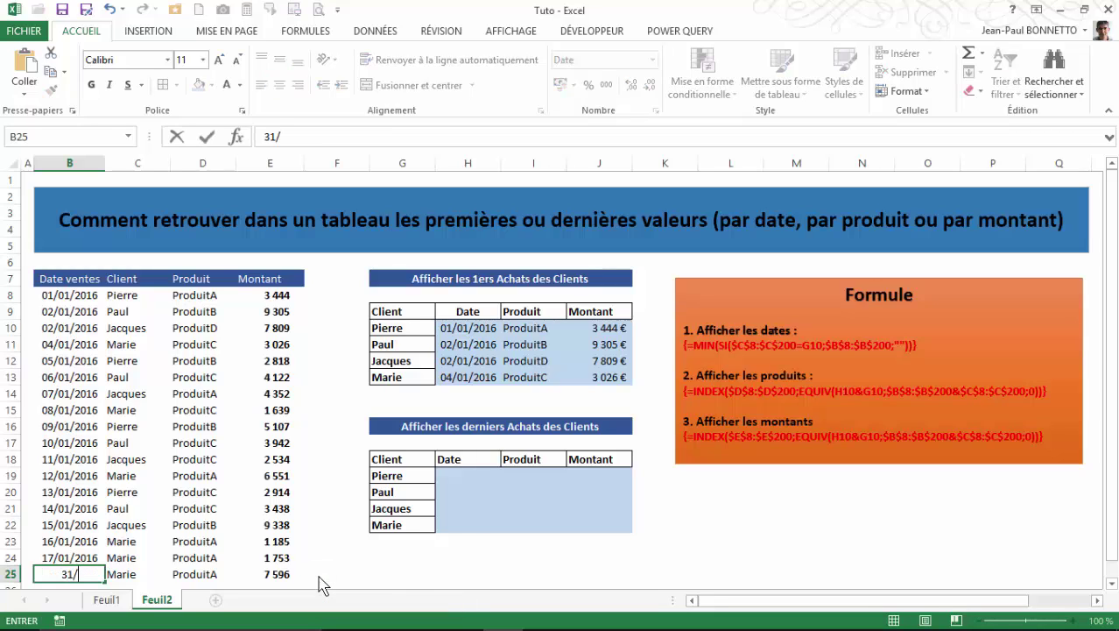
type("12/2016")
key("Return")
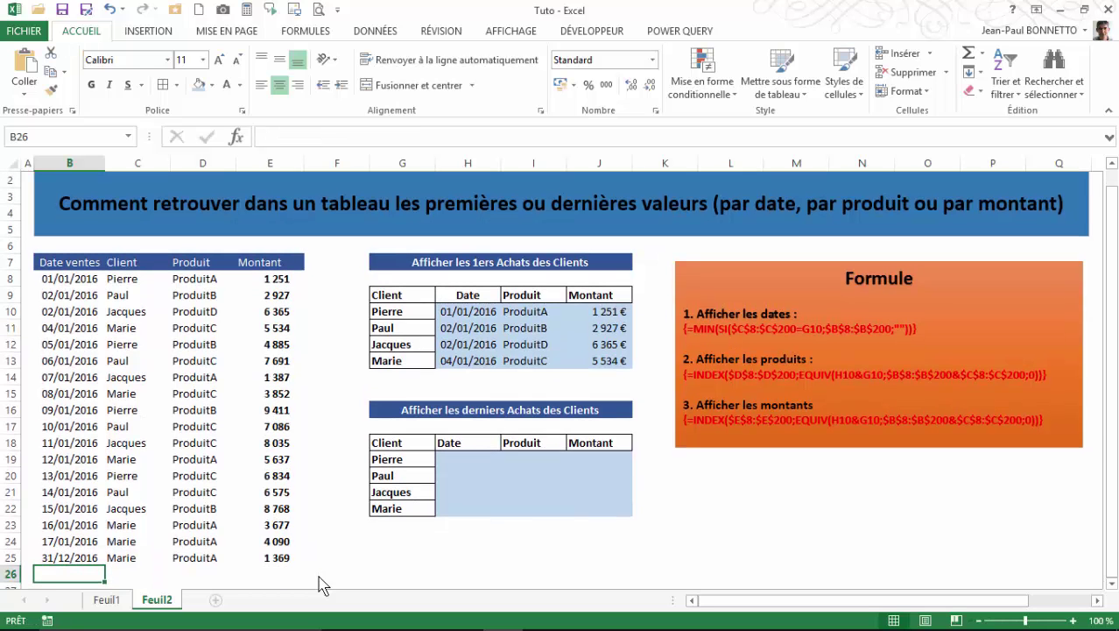
Step: Change the sale date in B25 to 31/12/2015 so that it precedes all the other sales
left_click(112, 498)
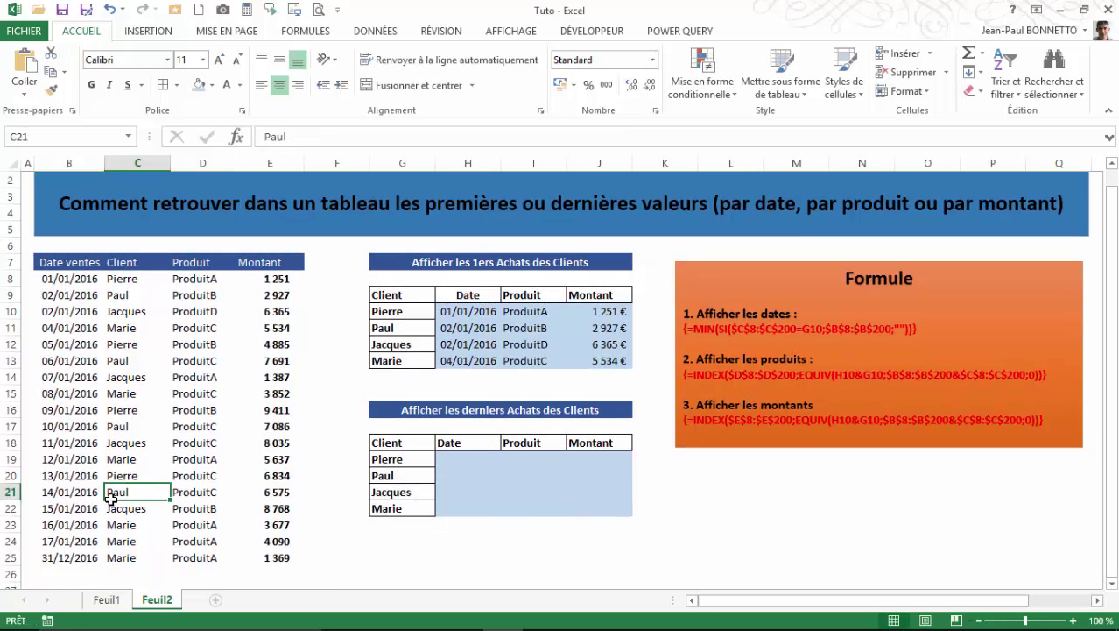
left_click(72, 555)
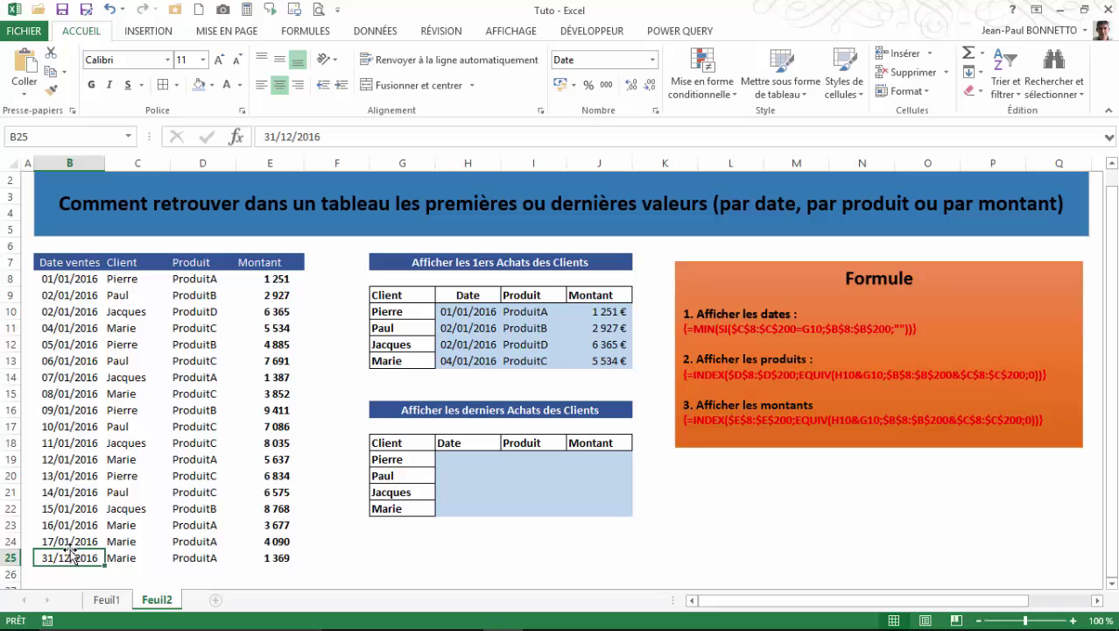
left_click(333, 136)
type("5")
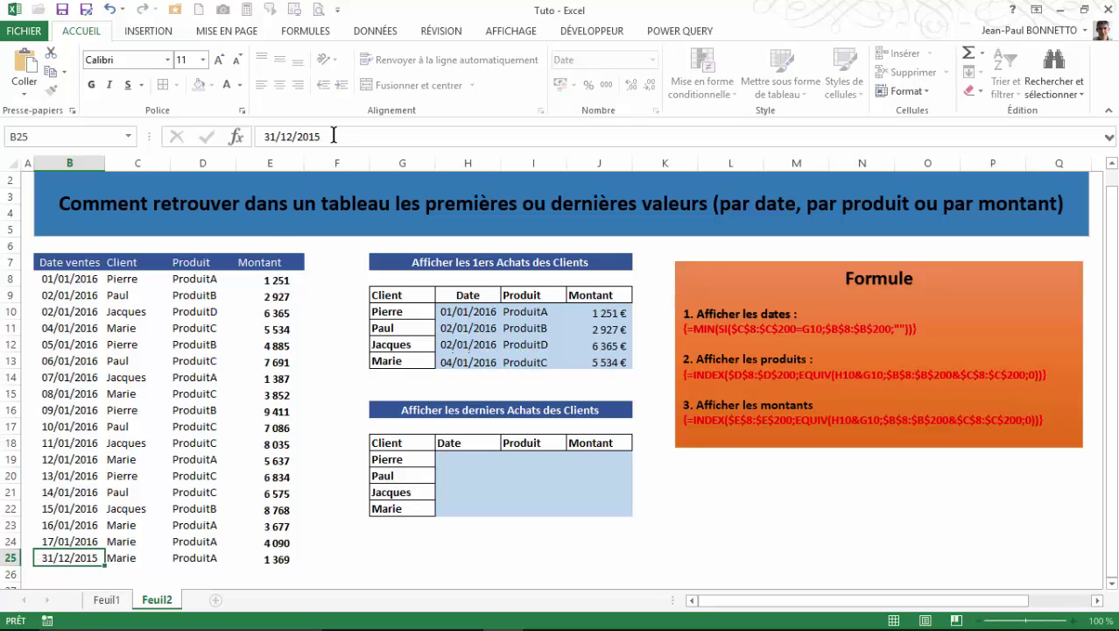
key("Return")
Step: Compare the fourth client's first-purchase date, product and amount in H13:J13 with the sale in row 25
left_click(90, 556)
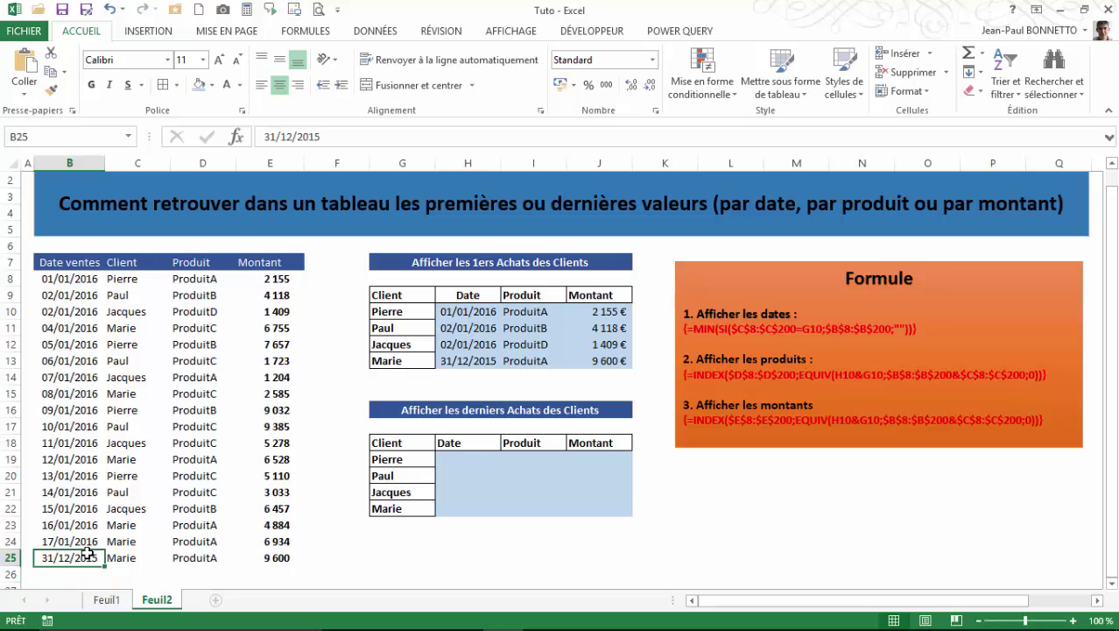
left_click(460, 361)
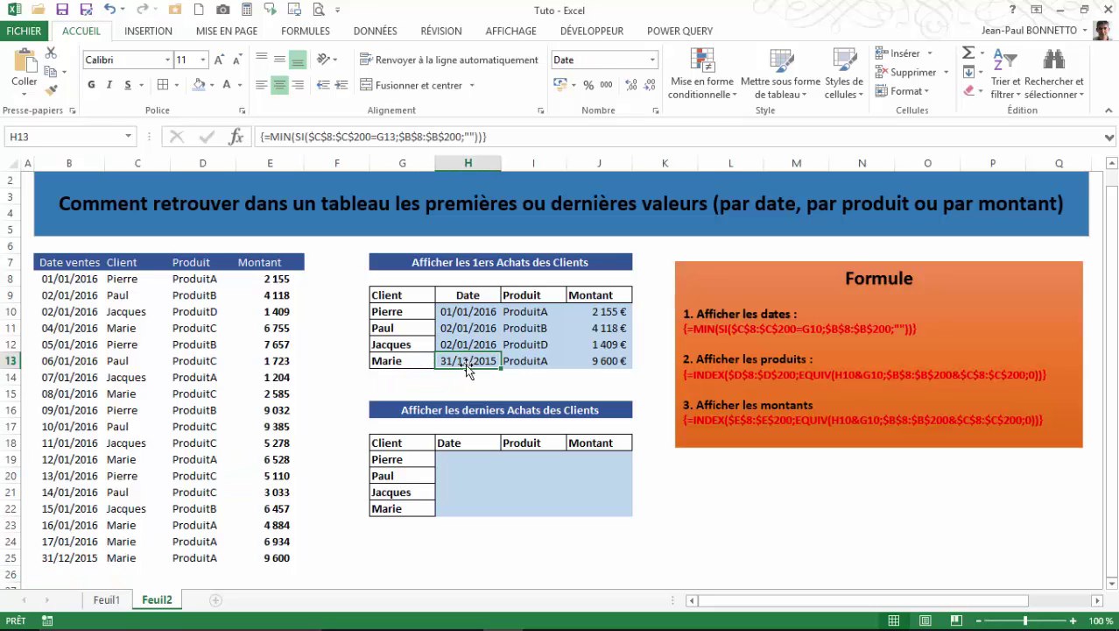
left_click(522, 362)
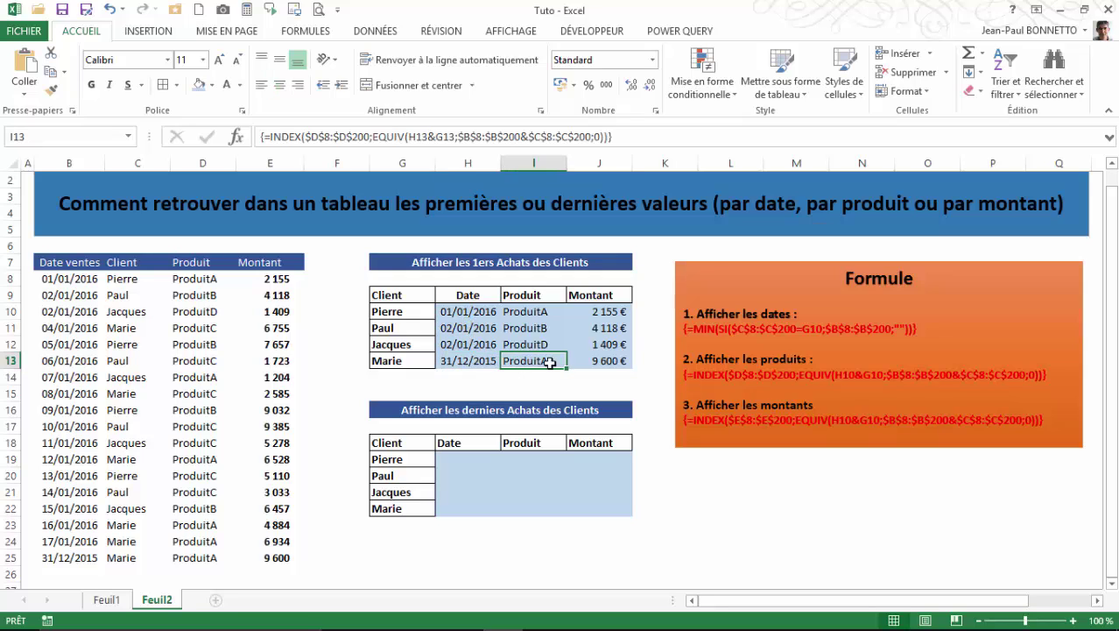
left_click(612, 366)
left_click(276, 558)
Step: Change the product of the last sale in D25 to ProduitB
left_click(203, 560)
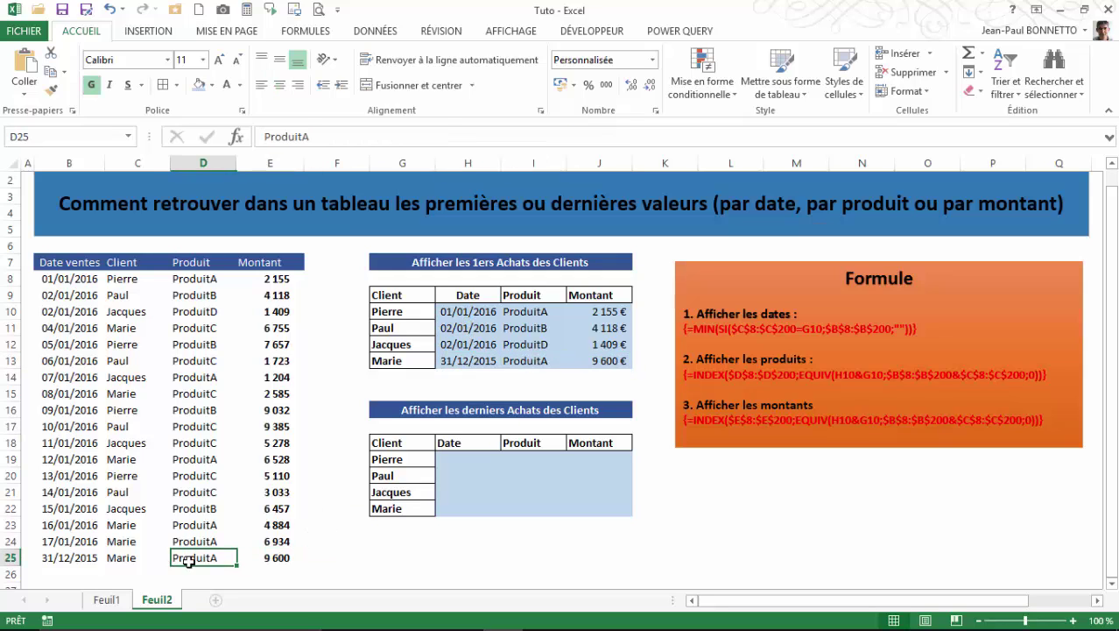
left_click(332, 145)
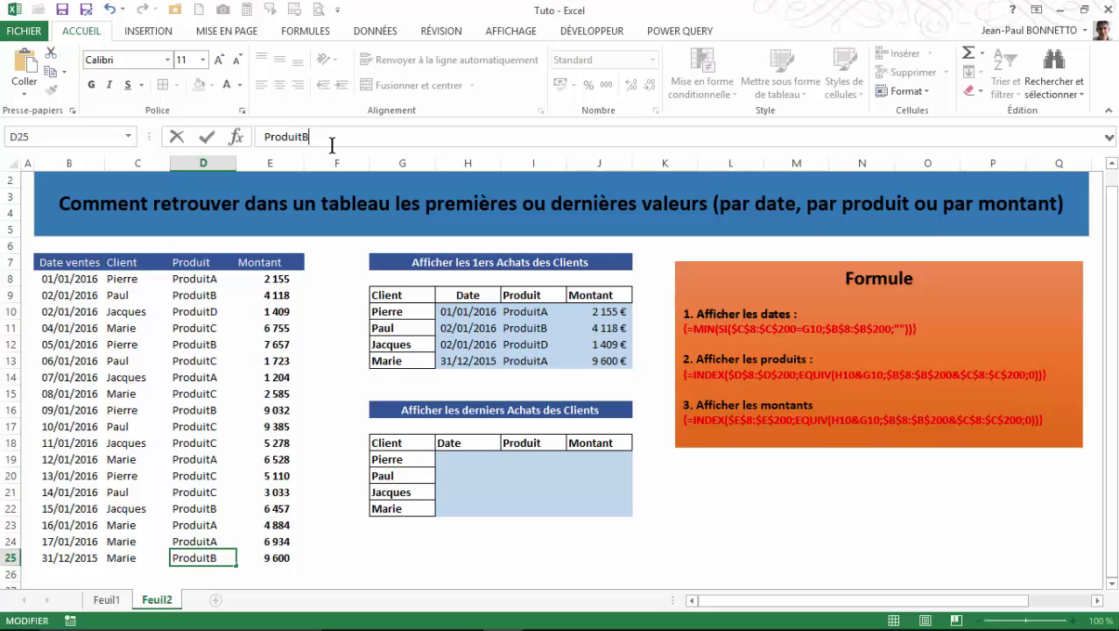
key("Return")
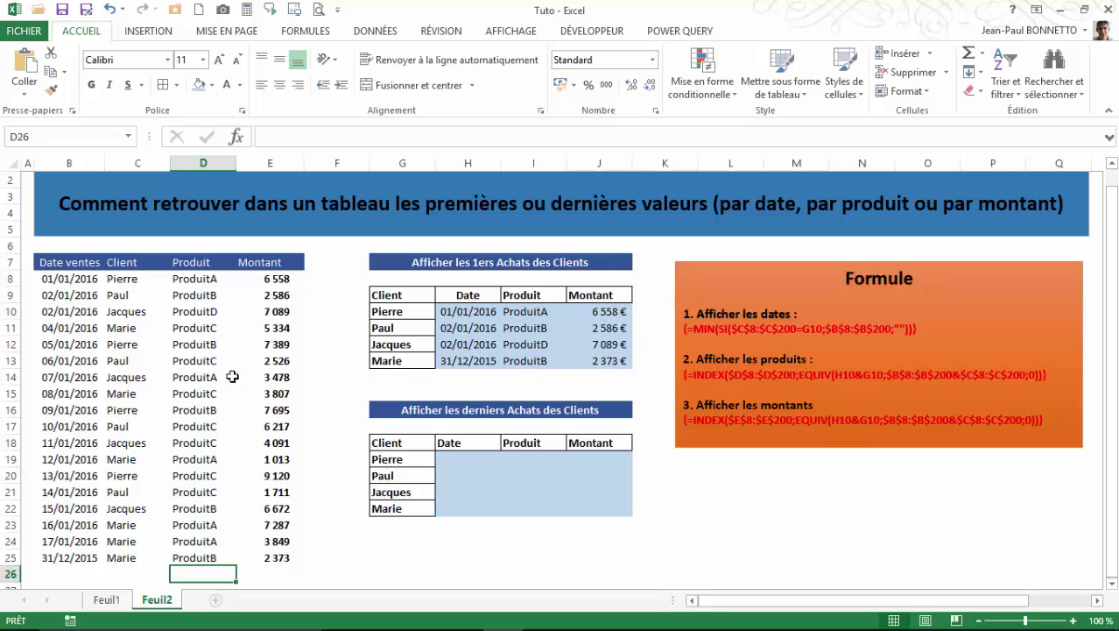
Step: Copy the first-purchase formulas in H10:J13 into the last-purchases table starting at H19
left_click(460, 459)
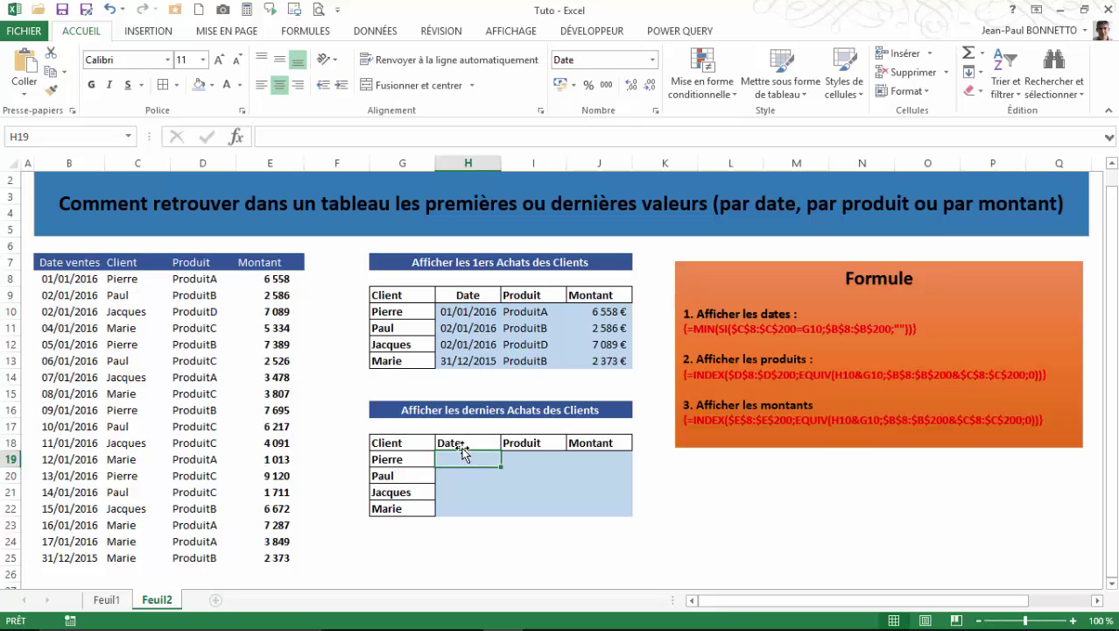
left_click_drag(472, 311, 600, 359)
key("ctrl+c")
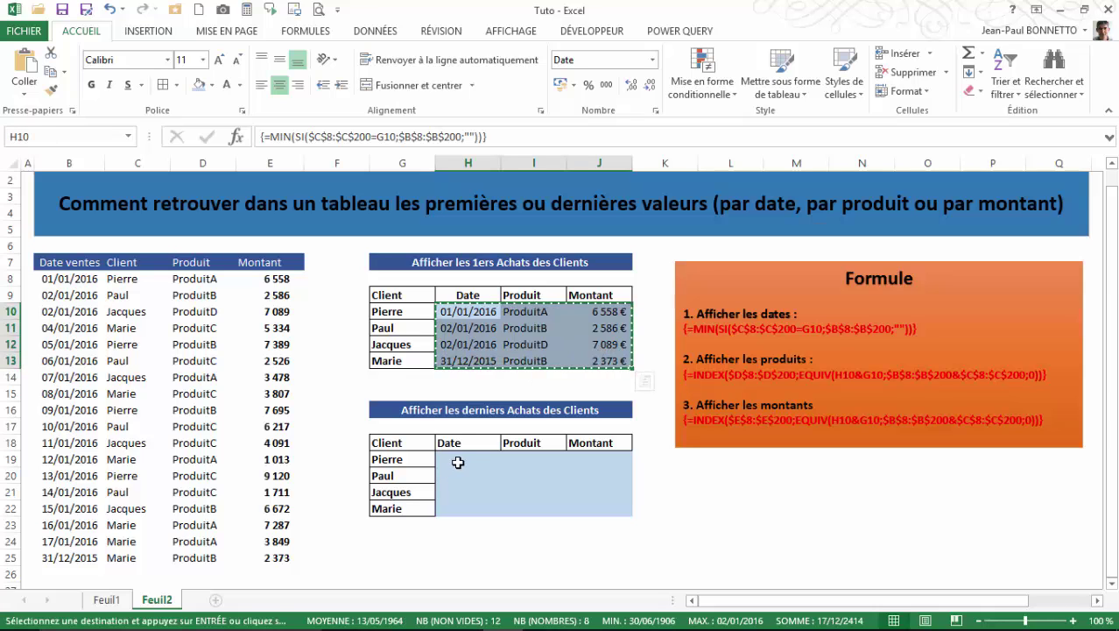
left_click(458, 462)
key("ctrl+v")
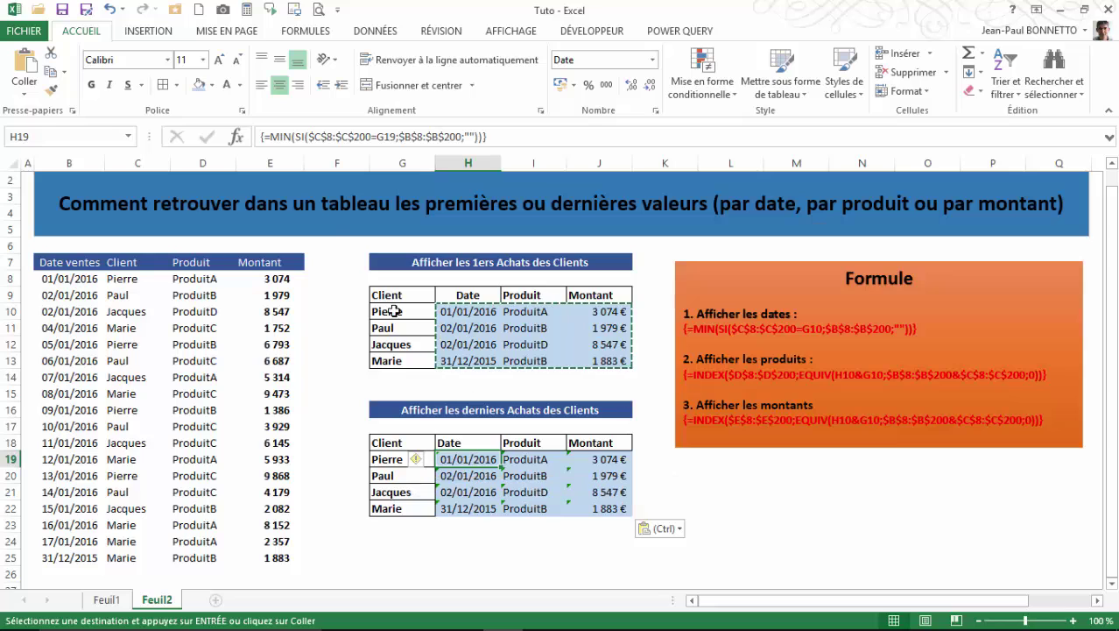
Step: Replace MIN with MAX in H19's formula, enter it as an array formula and fill it down to H22
left_click(291, 133)
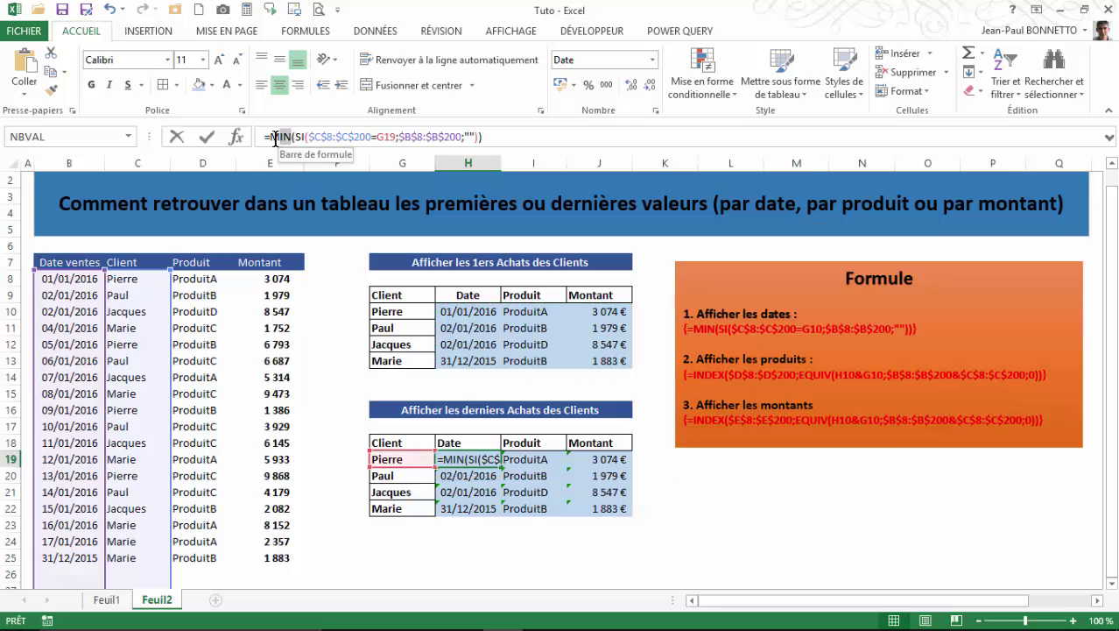
type("MAX")
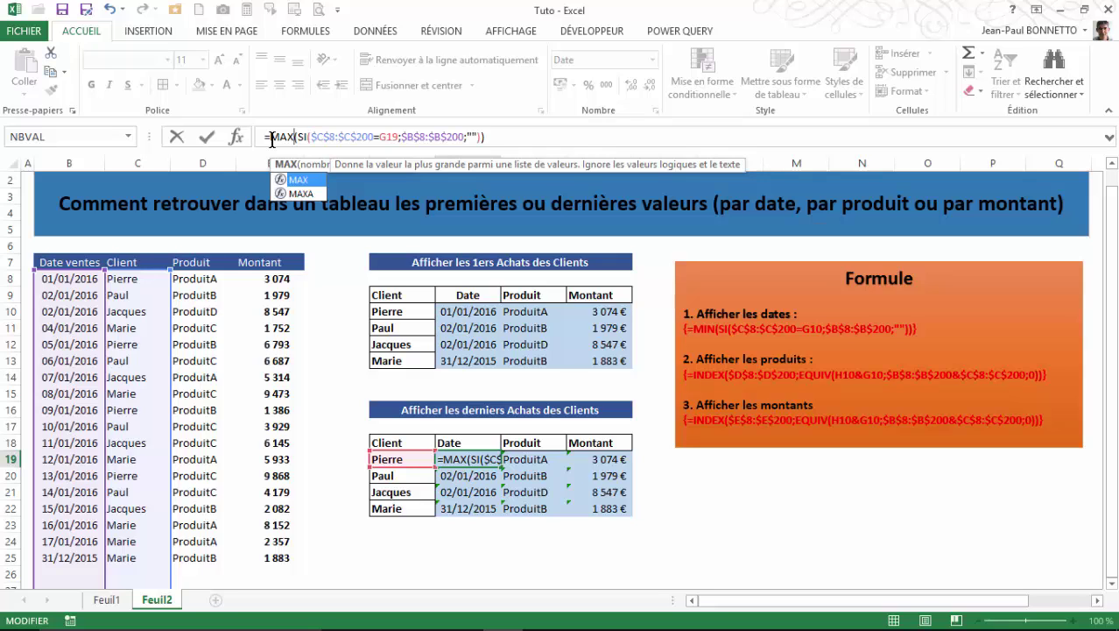
left_click(530, 134)
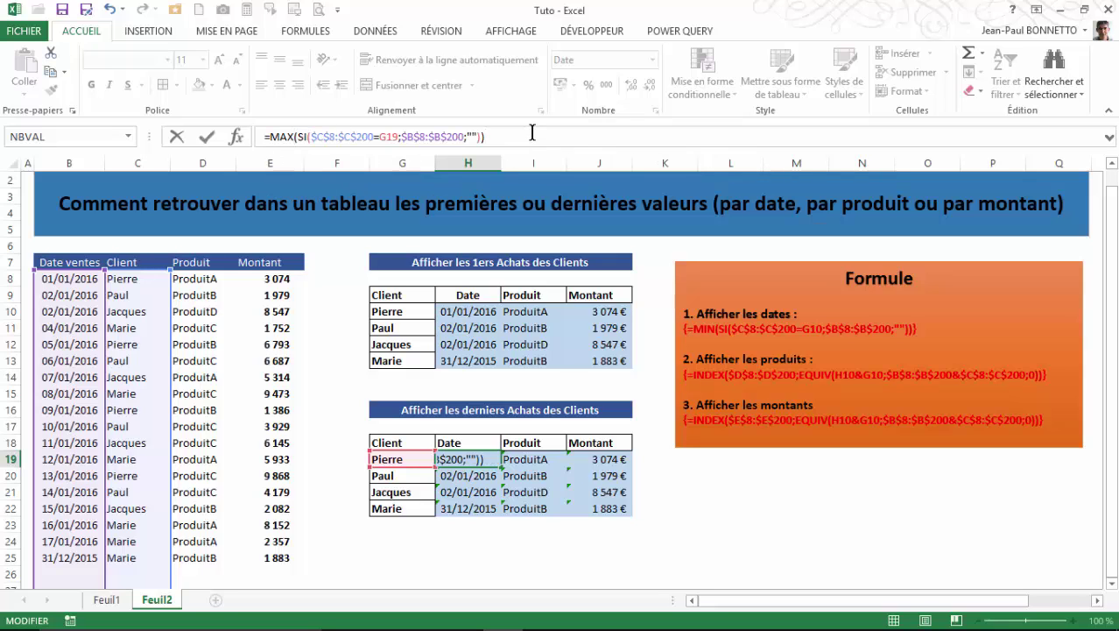
key("ctrl+shift+Return")
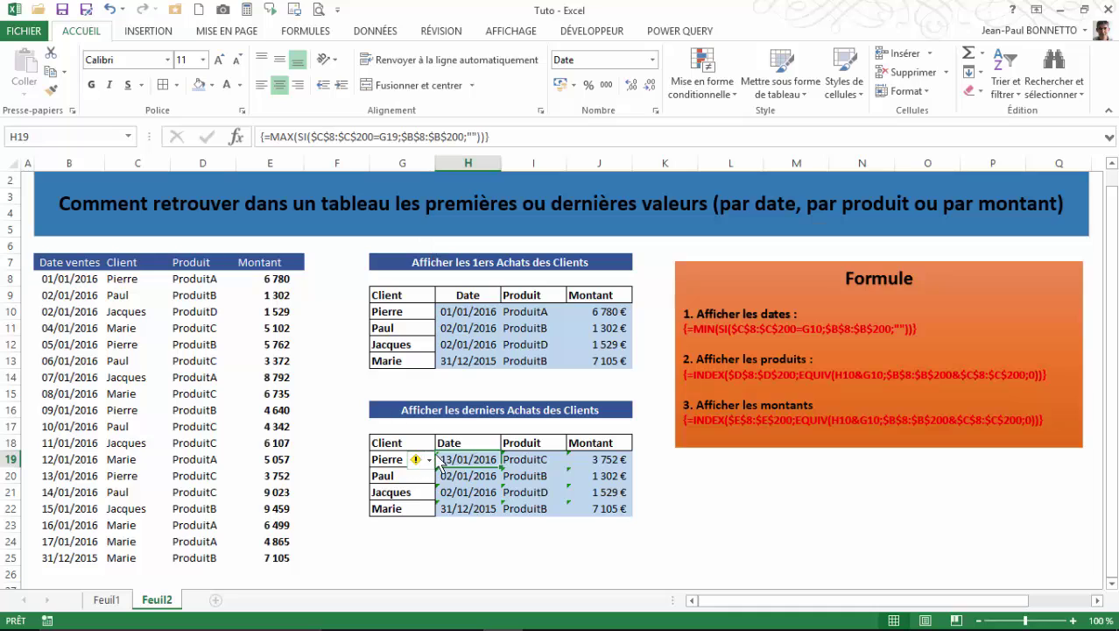
left_click_drag(501, 469, 501, 513)
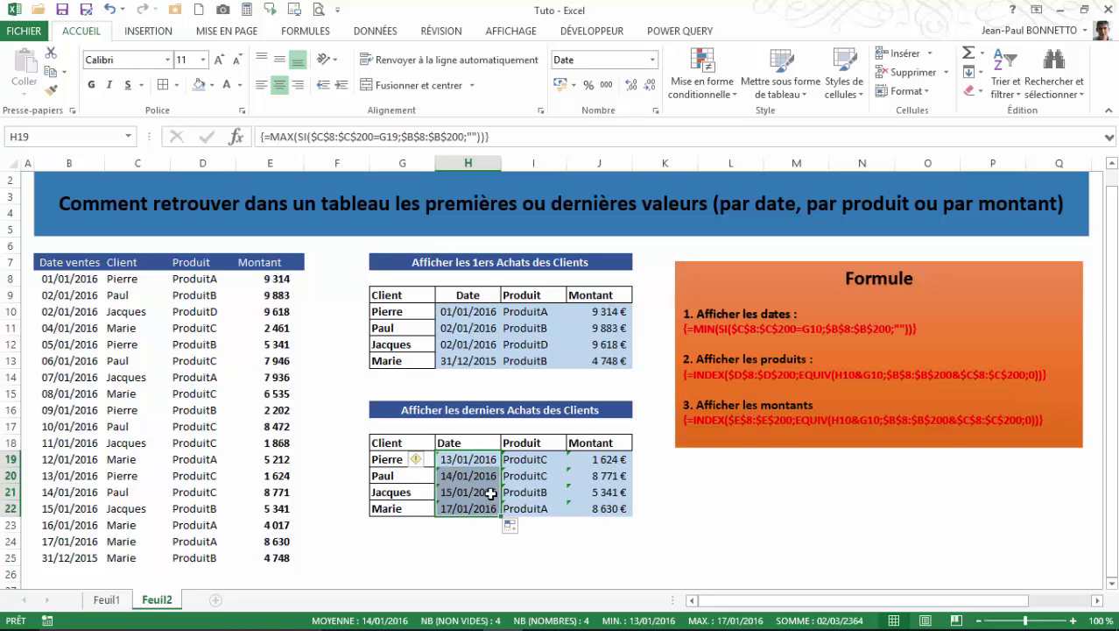
Step: Ignore the empty-cell reference error on the last-purchase dates in H19:H22
left_click(466, 461)
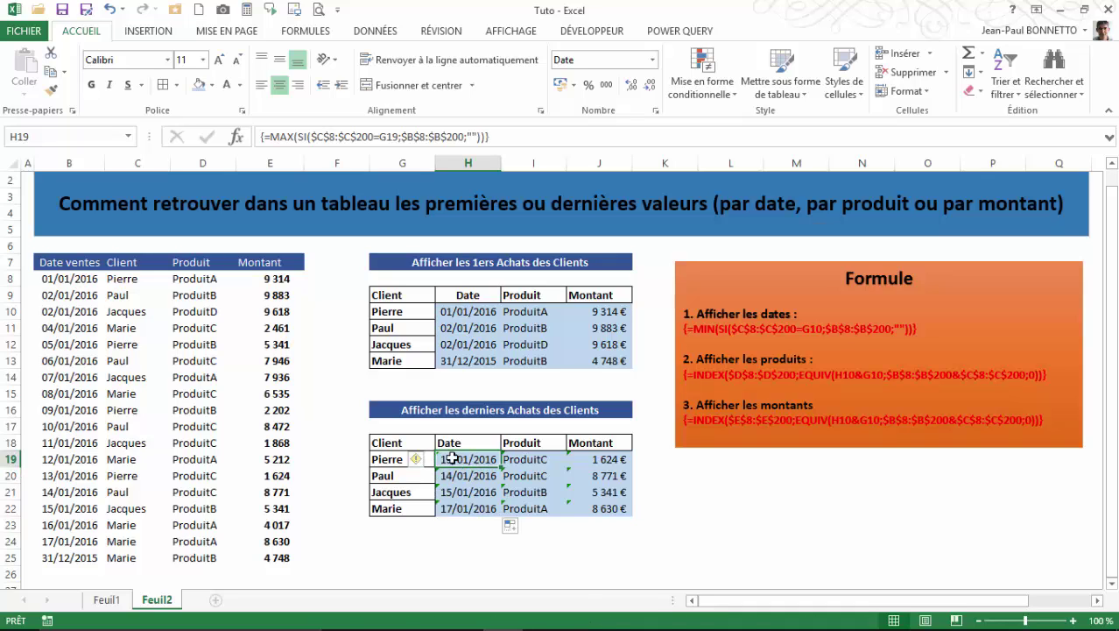
key("shift+Down")
key("shift+Down")
key("shift+Down")
left_click(430, 461)
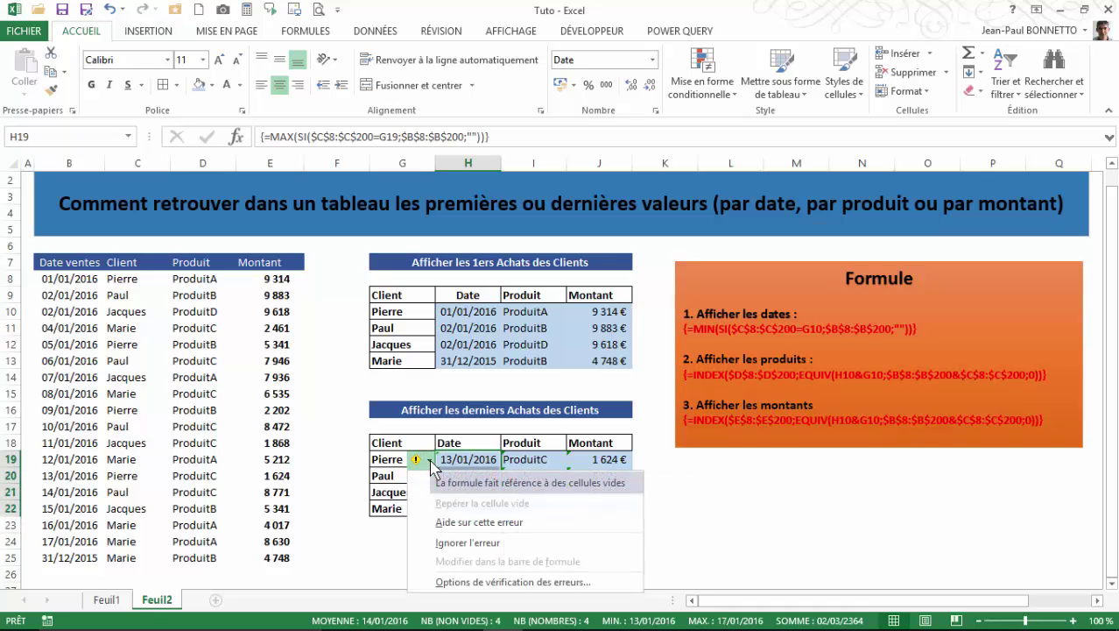
left_click(455, 543)
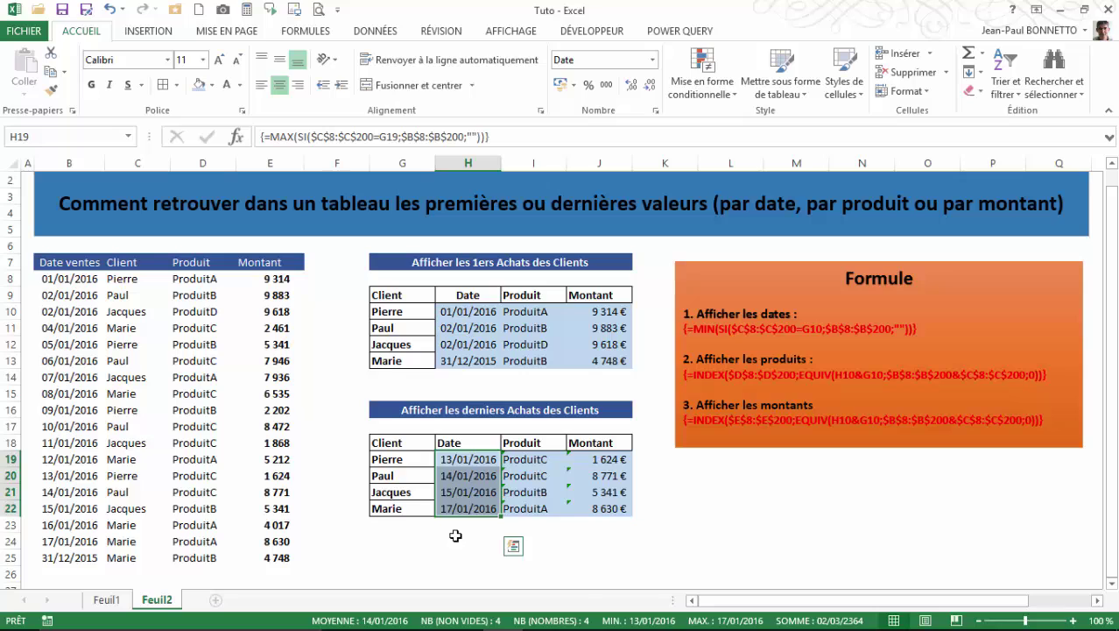
Step: Review the last-purchase date formula in H19 and the product formulas in column I of the same table
left_click(470, 459)
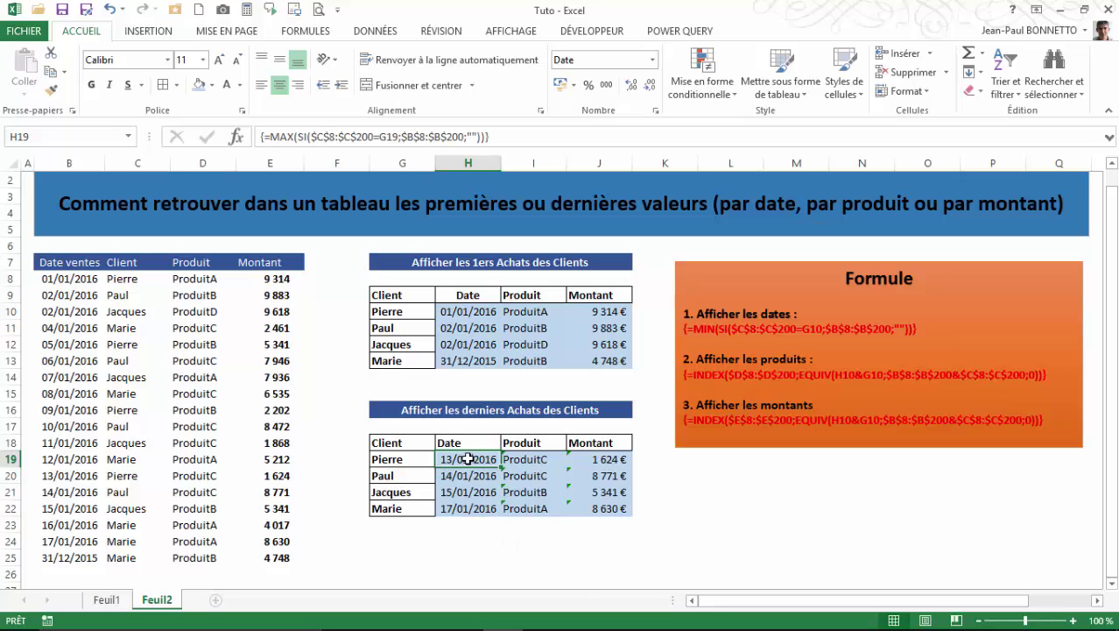
left_click(533, 460)
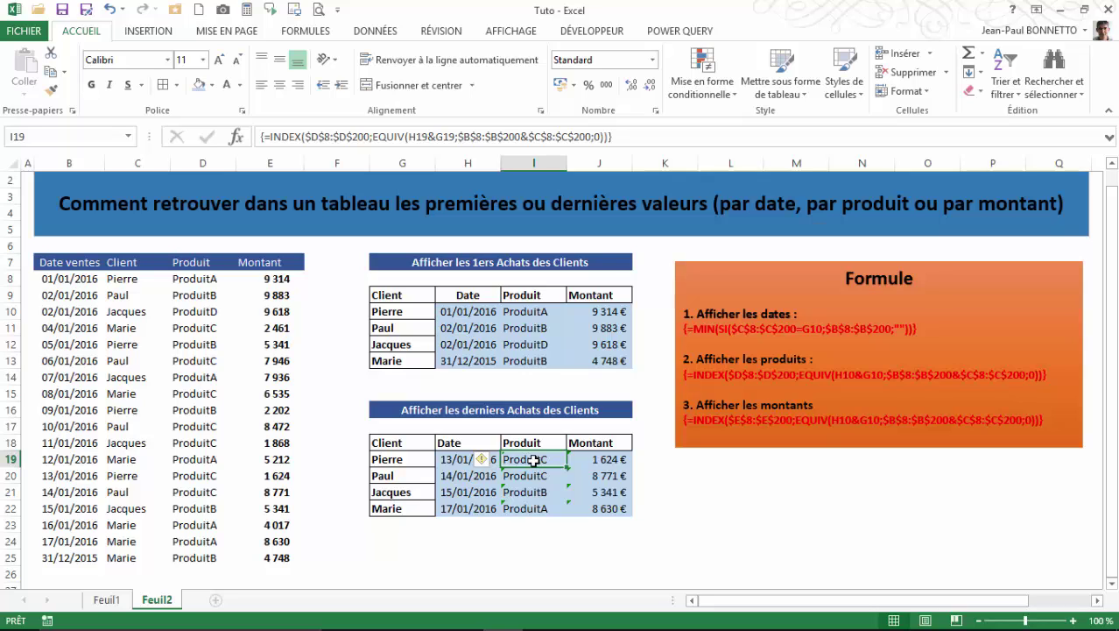
left_click(534, 476)
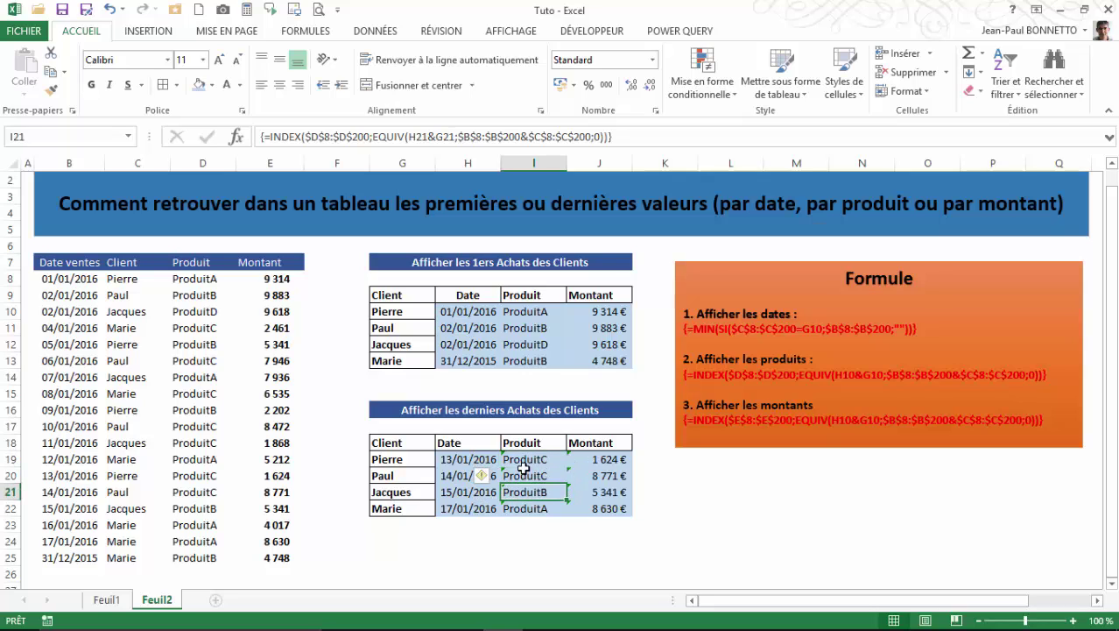
Step: Check the first client's last-purchase date and product in H19 and I19 against row 20 of the sales table
left_click(460, 459)
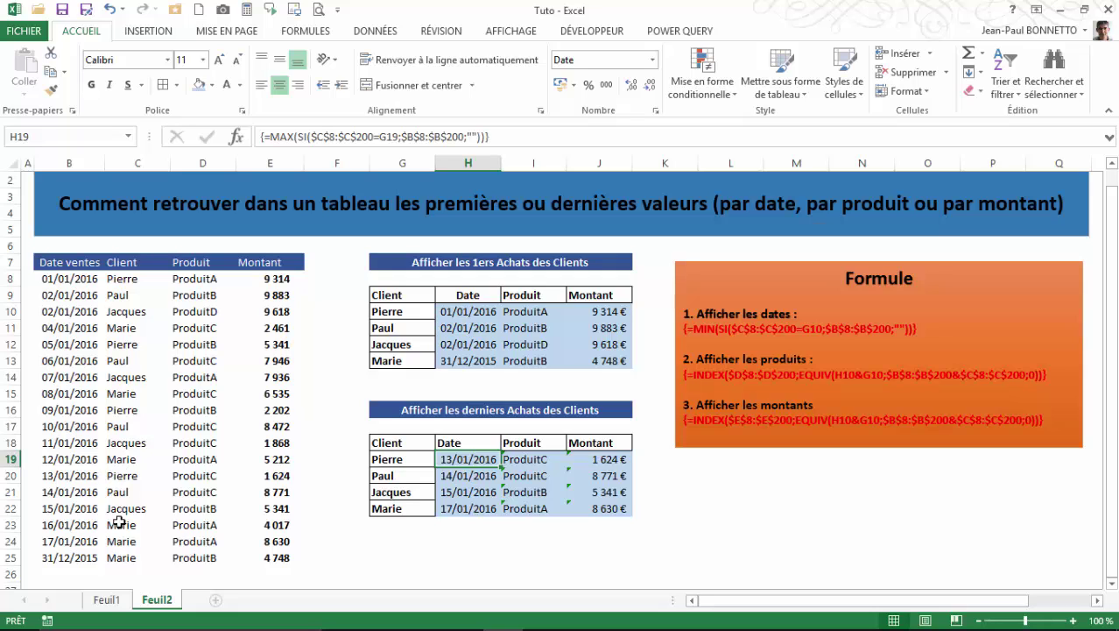
left_click(109, 475)
left_click(50, 476)
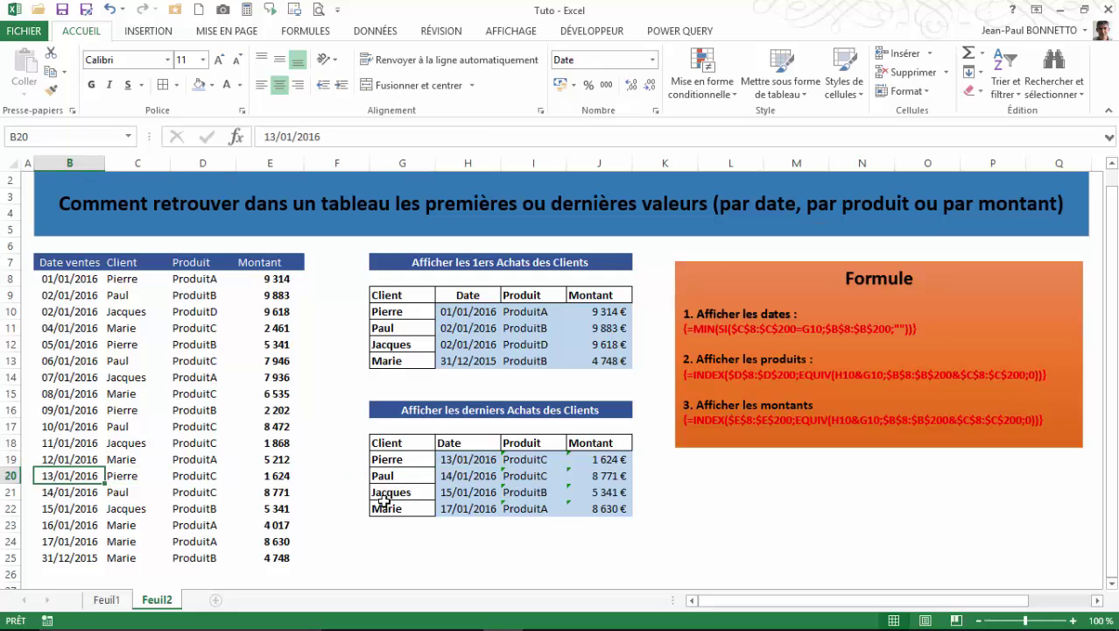
left_click(468, 460)
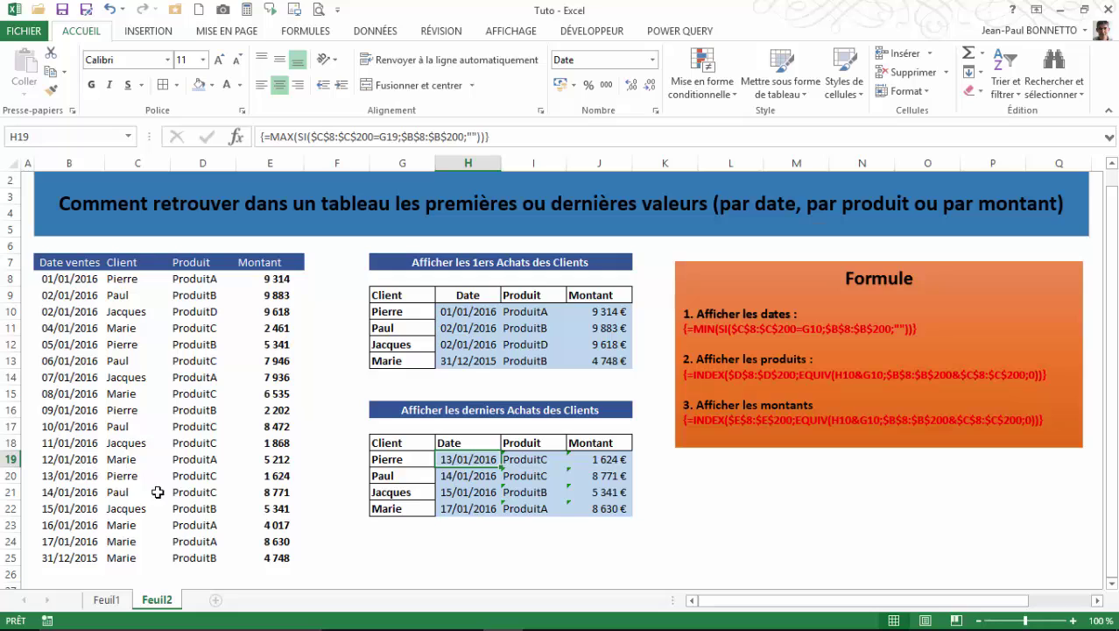
left_click(67, 477)
left_click(122, 476)
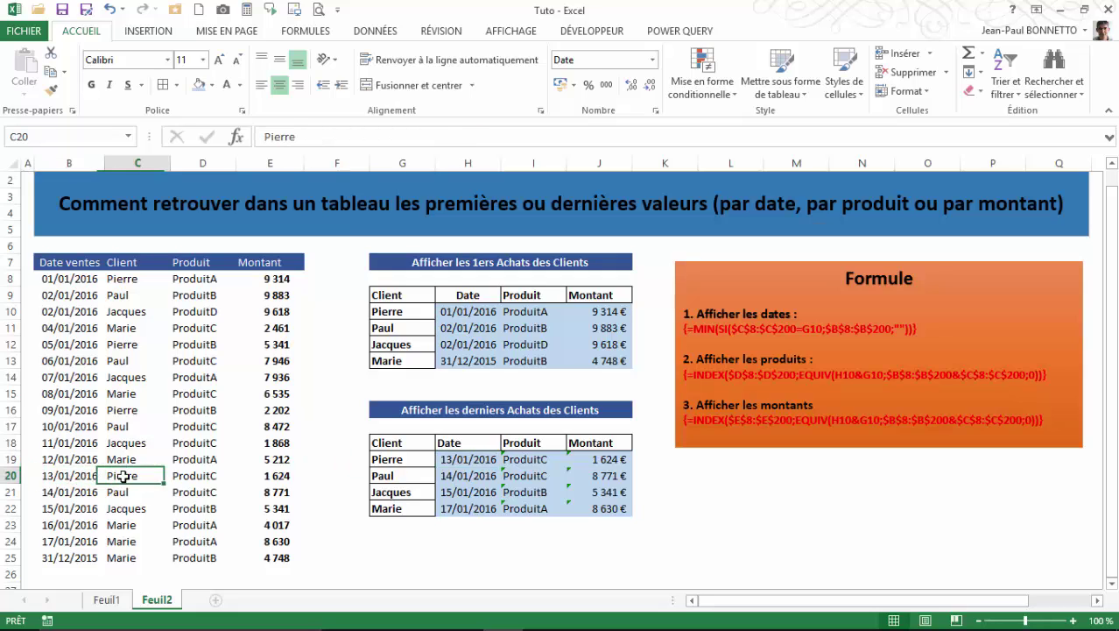
left_click(73, 476)
left_click(112, 475)
left_click(195, 477)
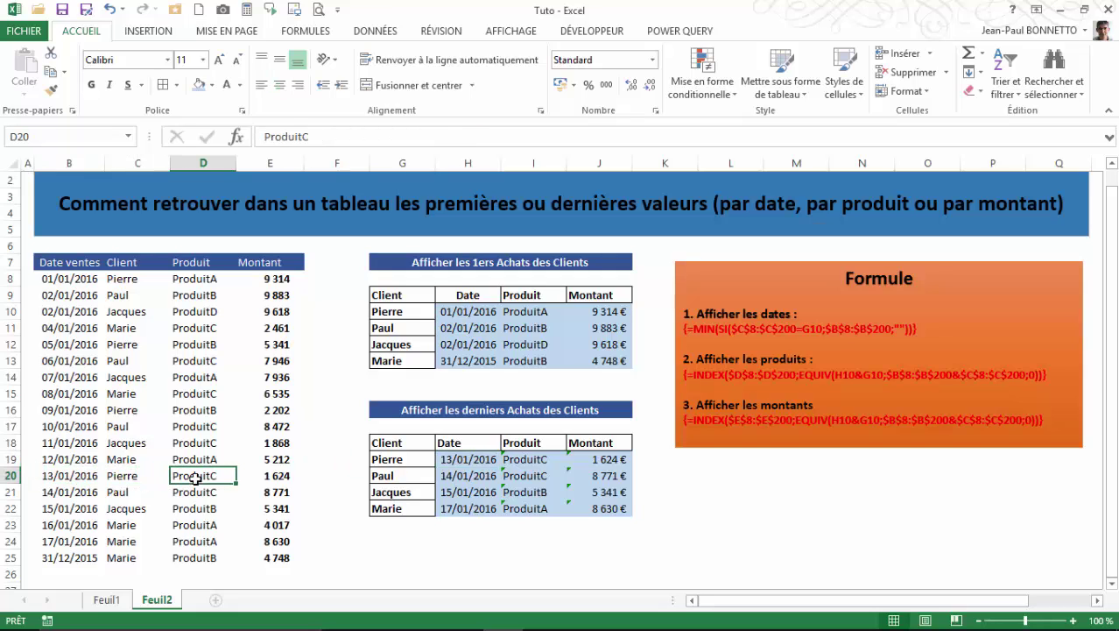
left_click(536, 459)
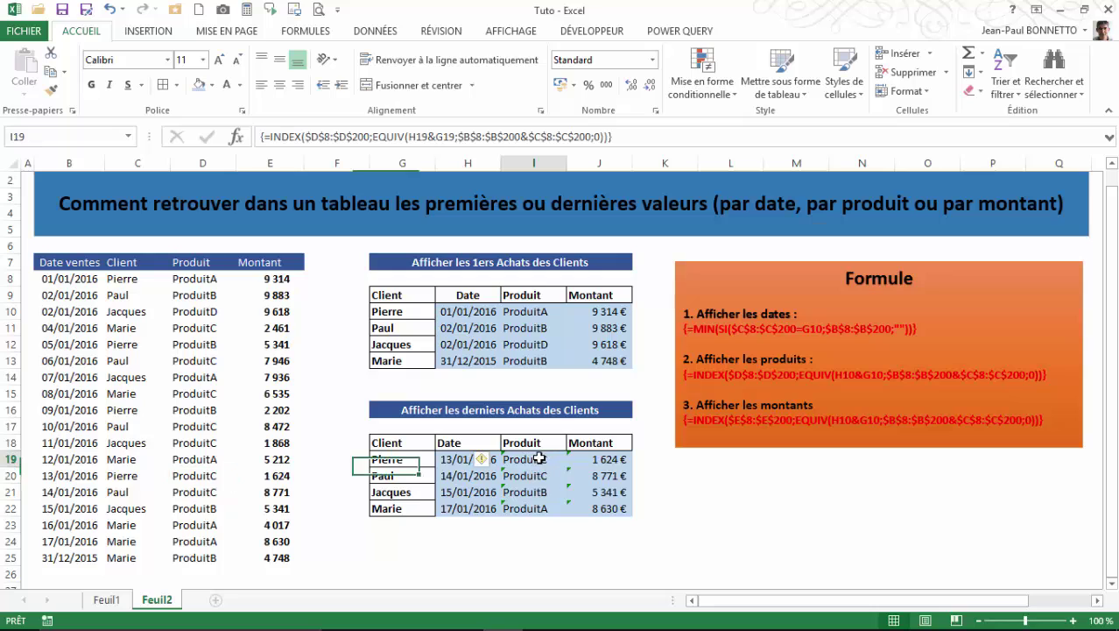
Step: Compare the first client's last-purchase amount in J19 with E20, then inspect the second client's date in H20
left_click(232, 491)
left_click(271, 511)
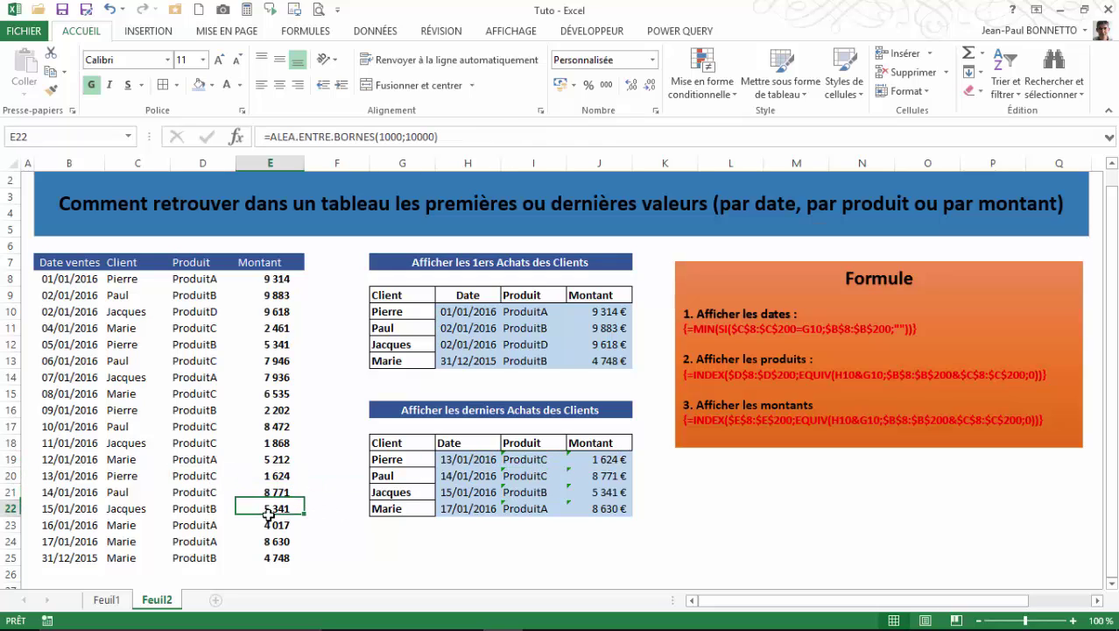
left_click(287, 475)
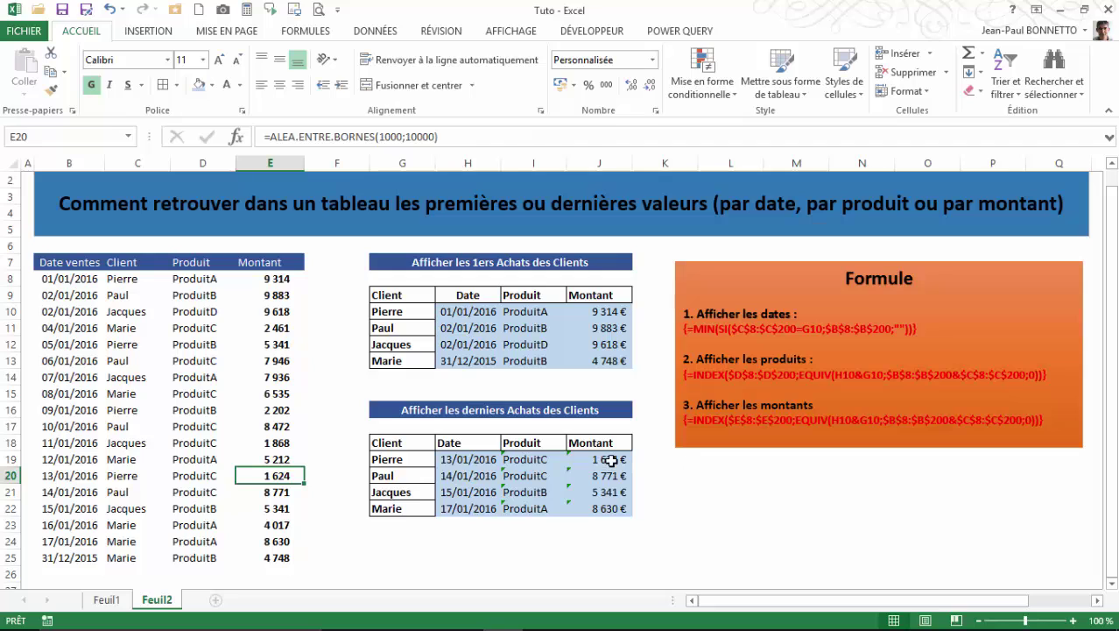
left_click(608, 460)
left_click(382, 478)
left_click(462, 475)
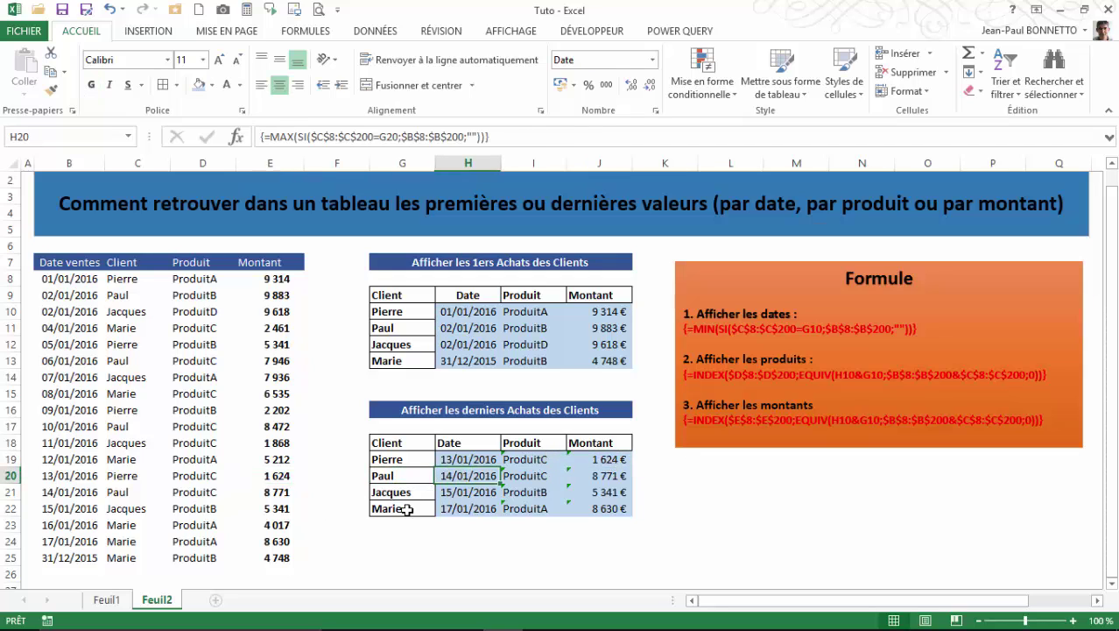
Step: Check the second client's last-purchase date, product and amount in row 20 against row 21 of the sales table
left_click(58, 493)
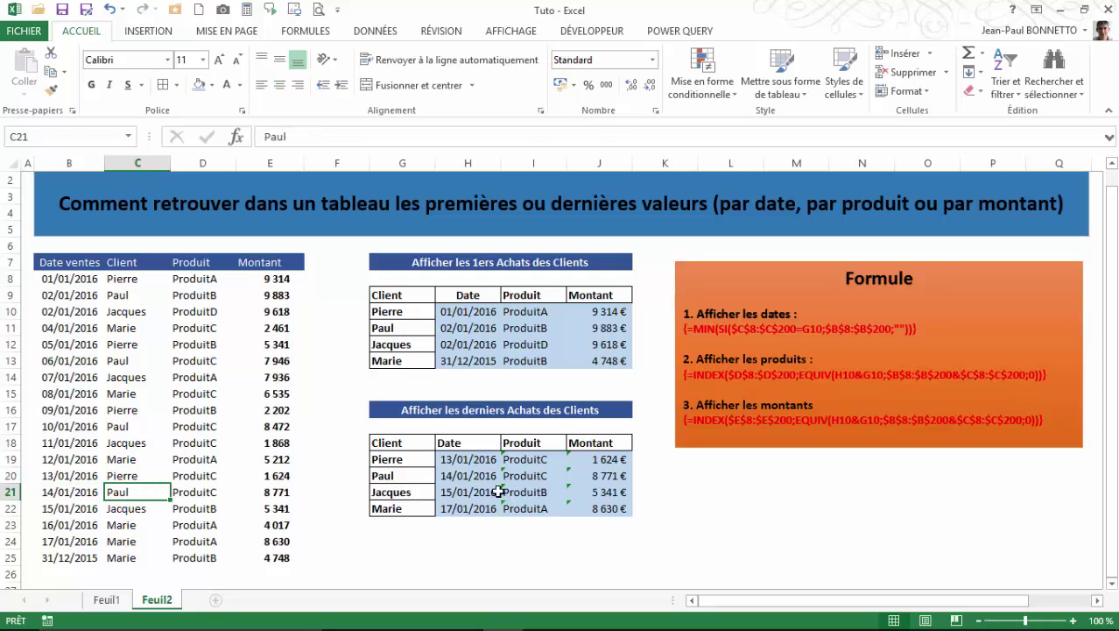
left_click(545, 474)
left_click(197, 494)
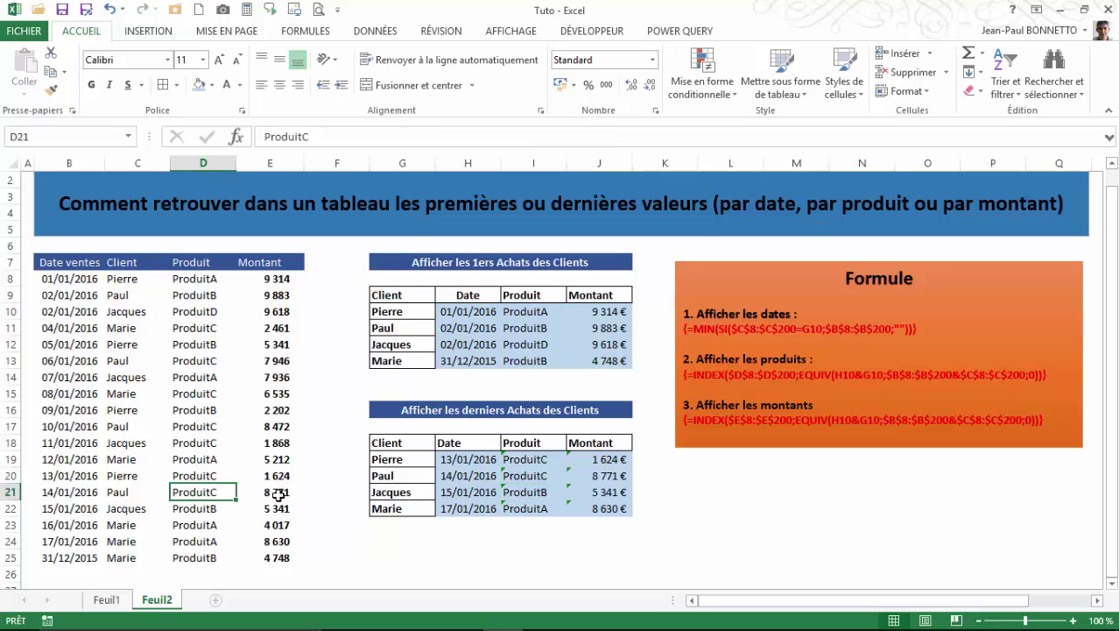
left_click(277, 492)
left_click(592, 478)
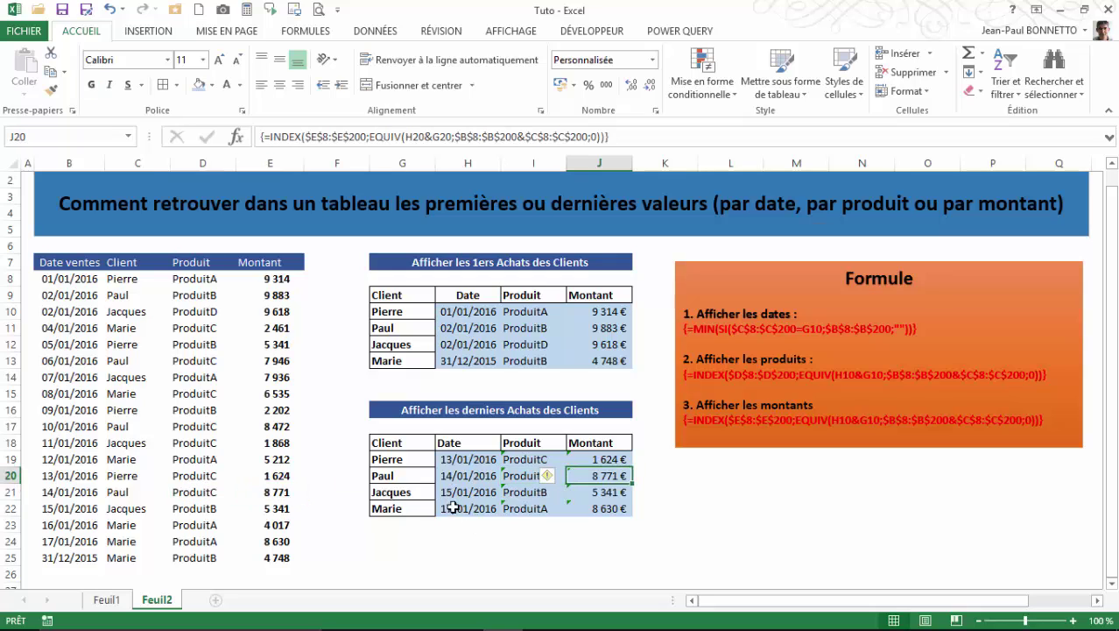
Step: Add a new sale in row 26 of the sales table with date 02/02/2016 and the second client's name
left_click(71, 553)
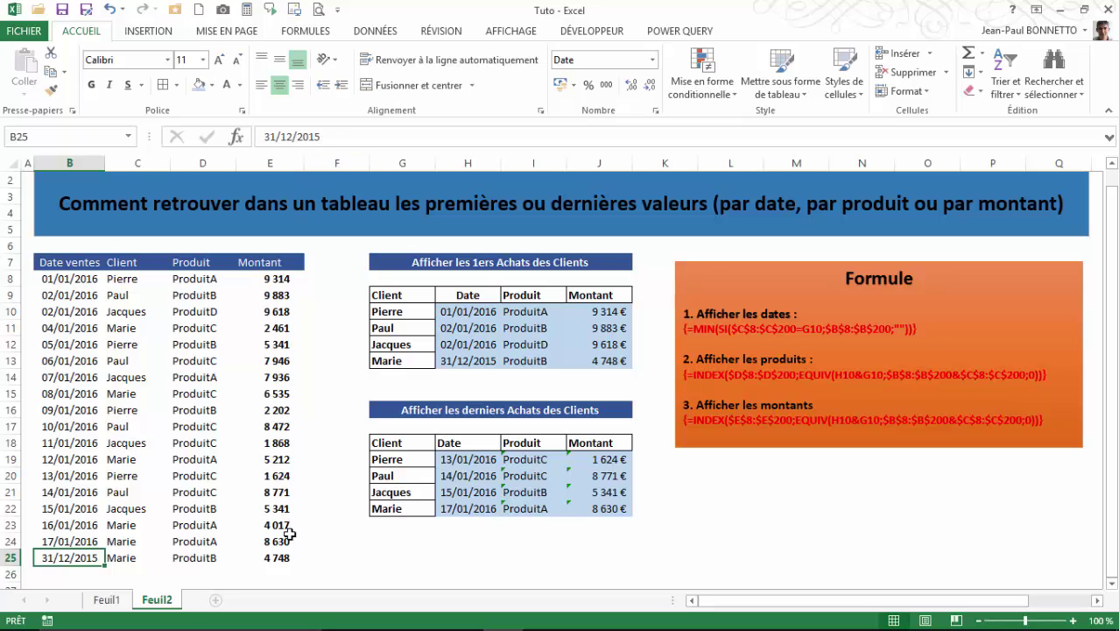
left_click(73, 571)
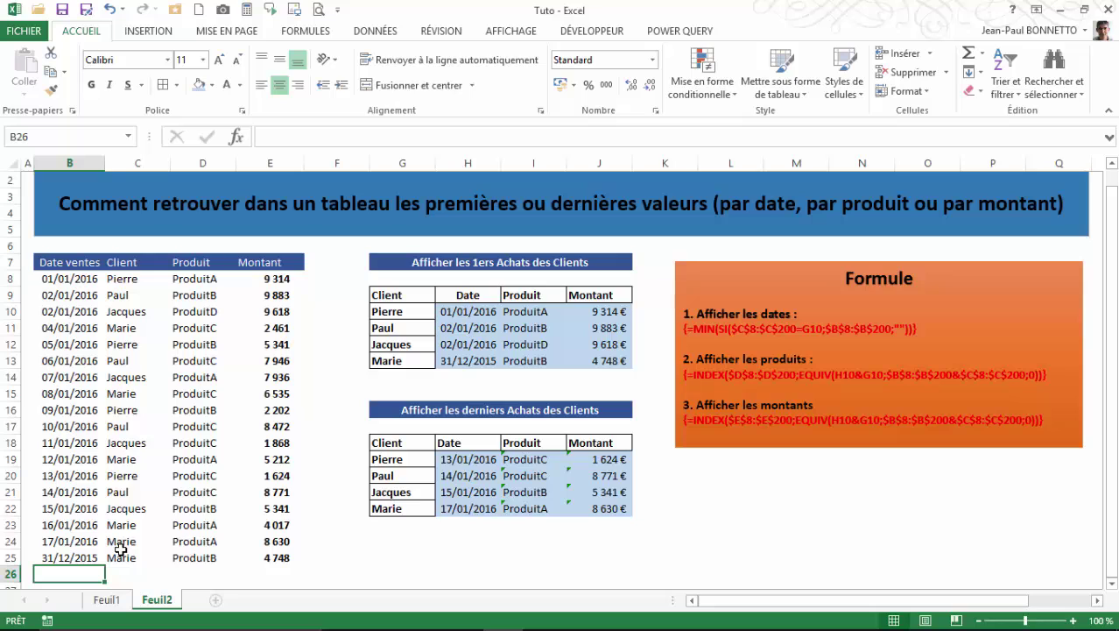
type("02/2/20")
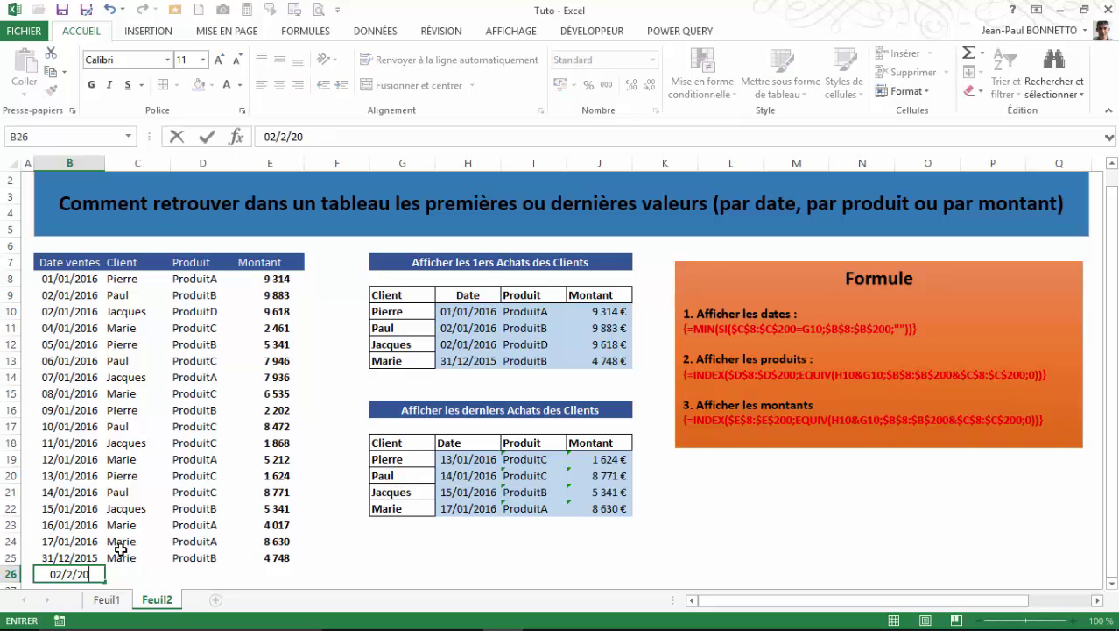
type("16")
key("Tab")
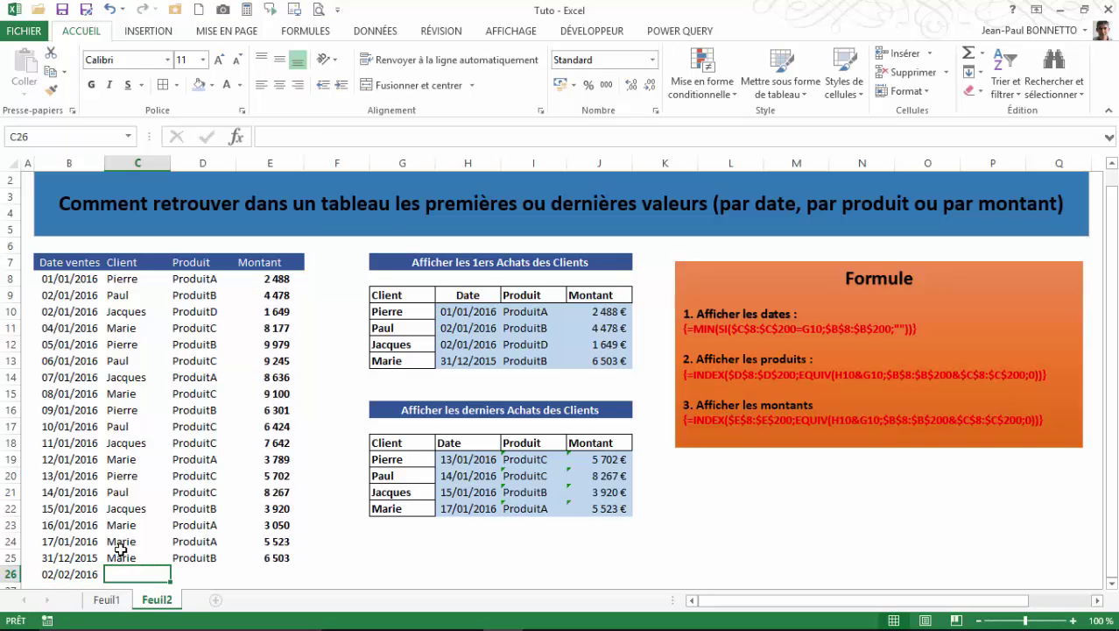
type("Paul")
key("Tab")
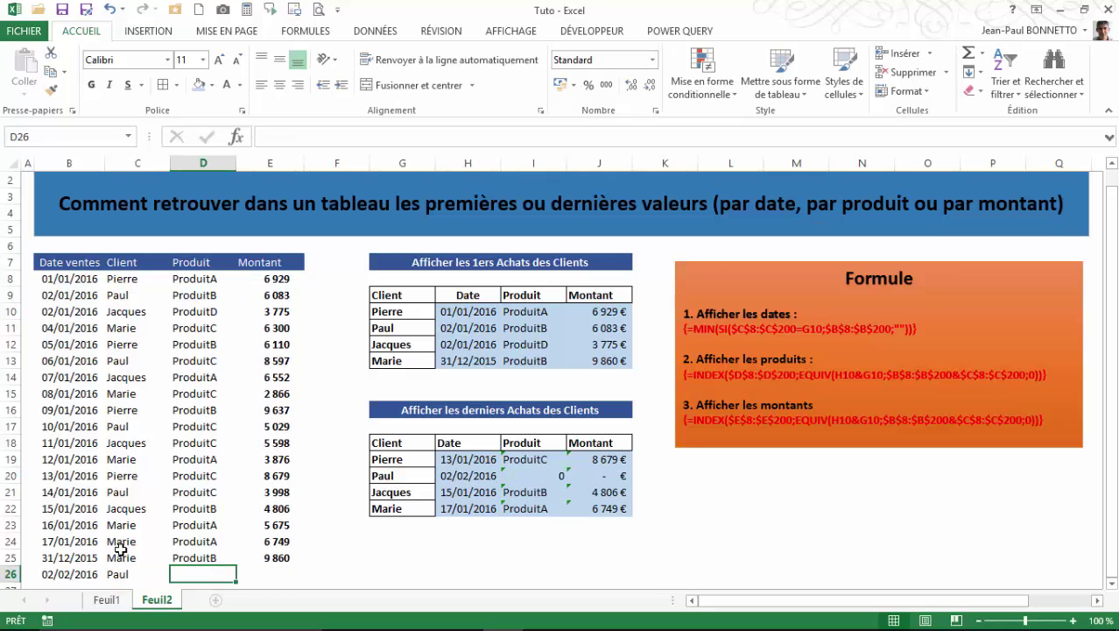
Step: Enter ProduitA as the product in D26 and fill the random amount formula from E25 down to E26
type("Prid")
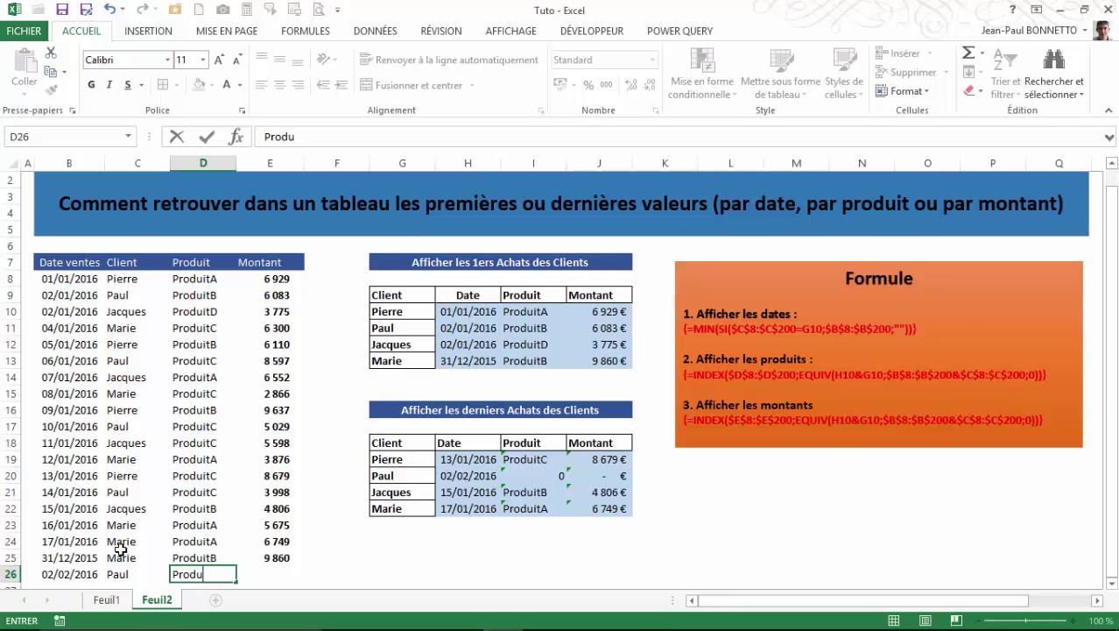
type("uitA")
key("Tab")
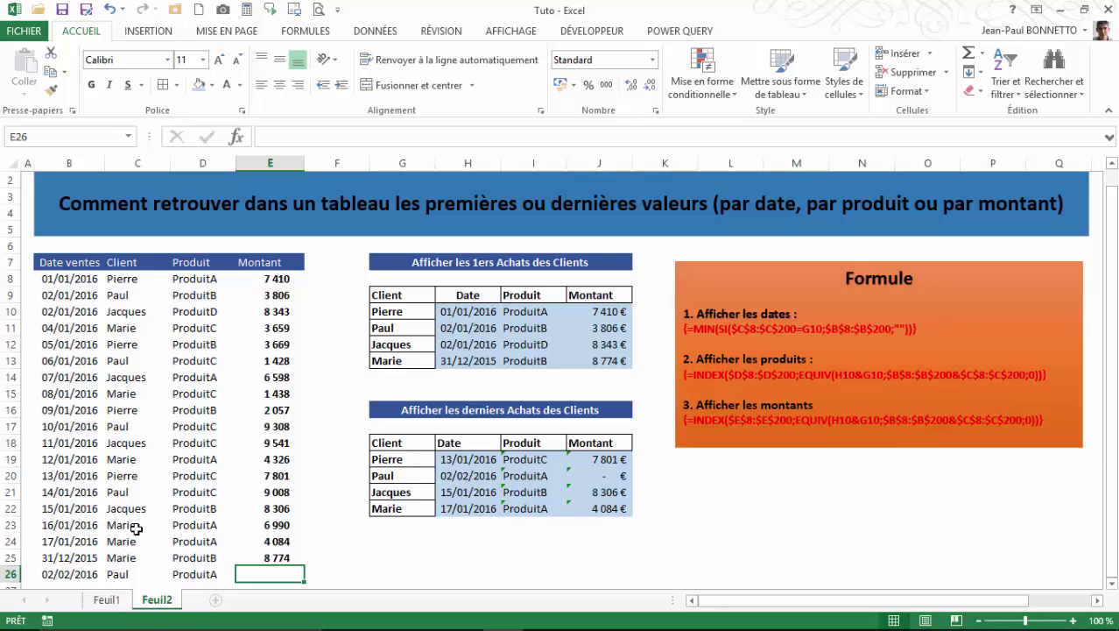
left_click(280, 557)
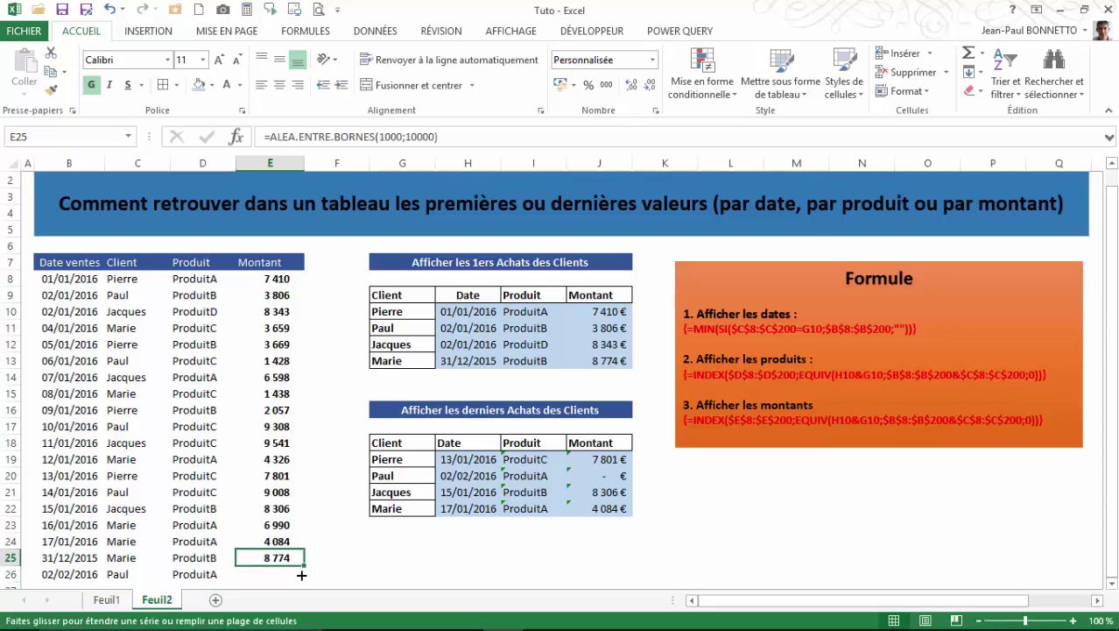
left_click_drag(301, 575, 301, 585)
Step: Compare the new sale in row 26 with the second client's last-purchase date, product and amount in H20:J20
left_click(87, 569)
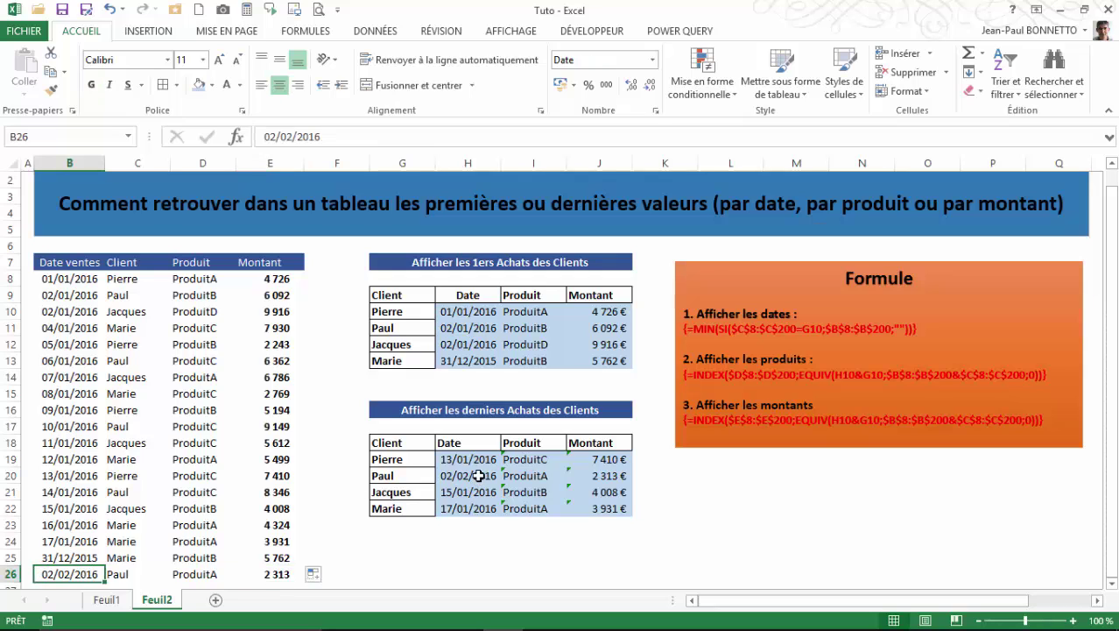
left_click(396, 478)
left_click(447, 476)
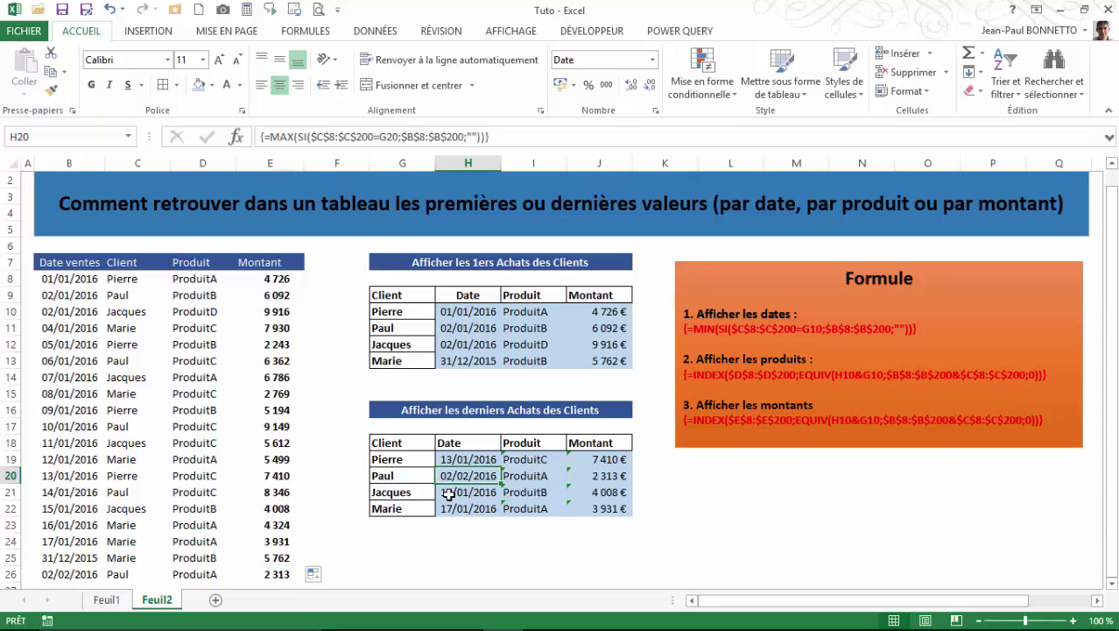
left_click(208, 574)
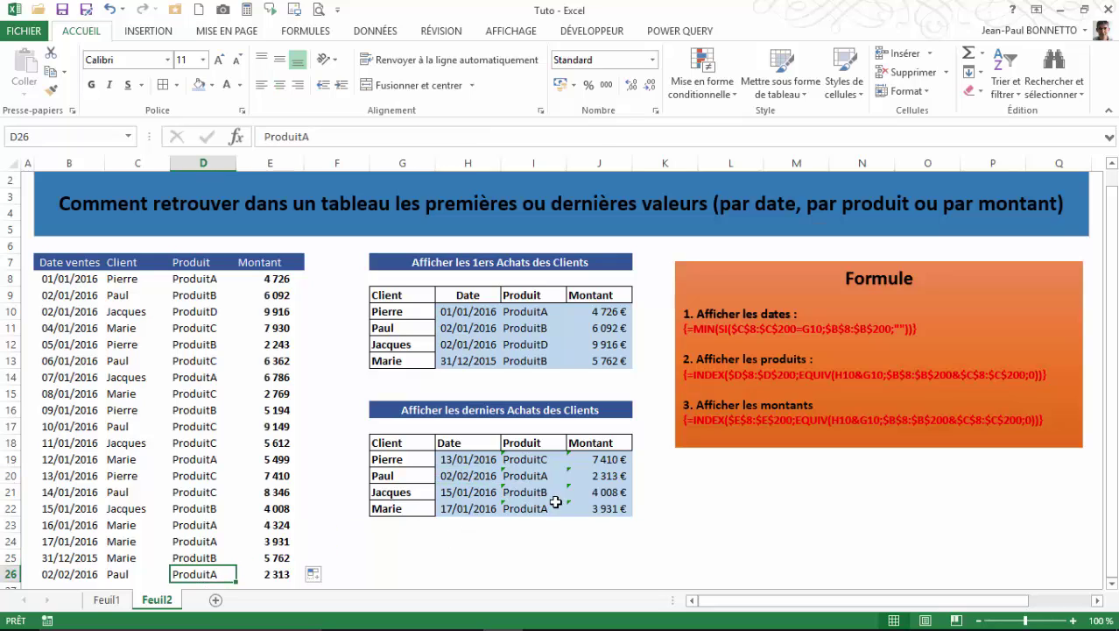
left_click(595, 477)
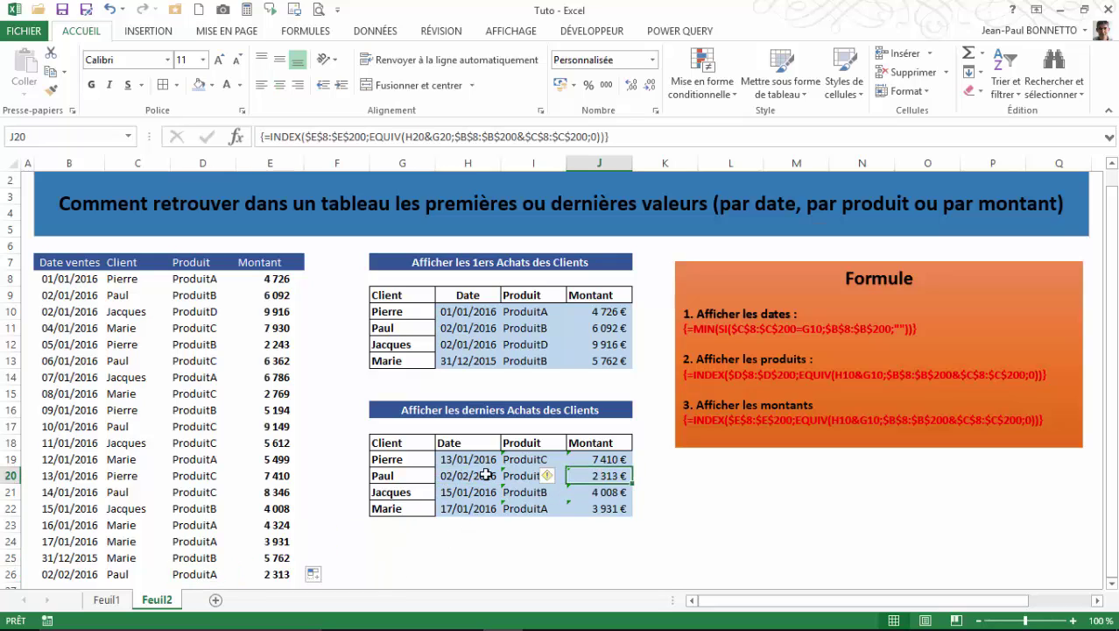
Step: Ignore the formula error flagged on the last-purchase products and amounts in I19:J22
left_click_drag(519, 459, 606, 511)
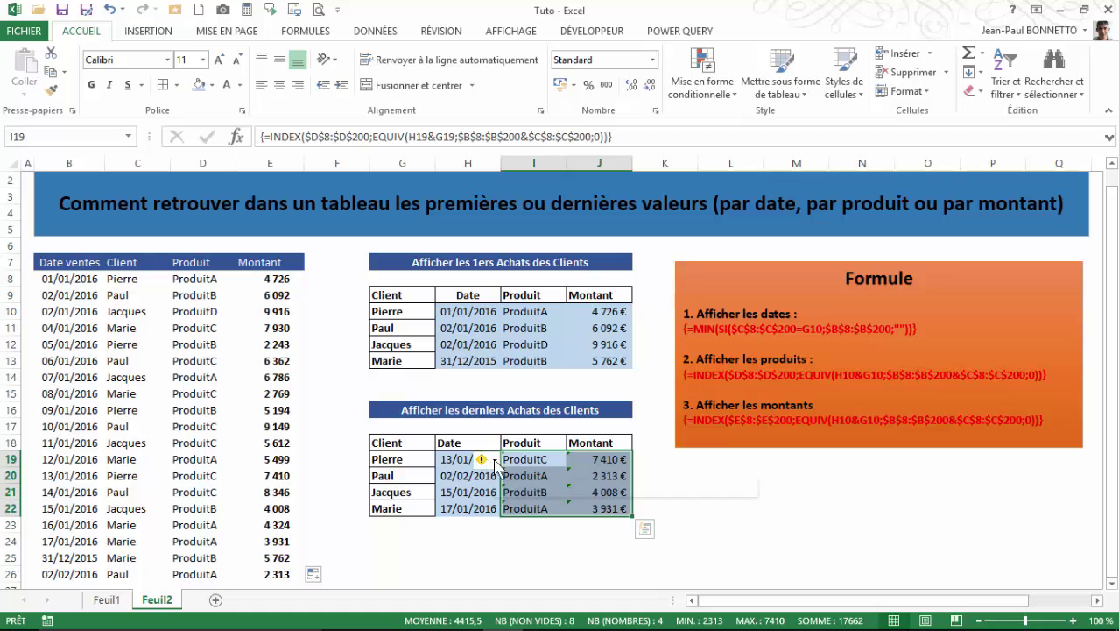
left_click(491, 462)
left_click(513, 538)
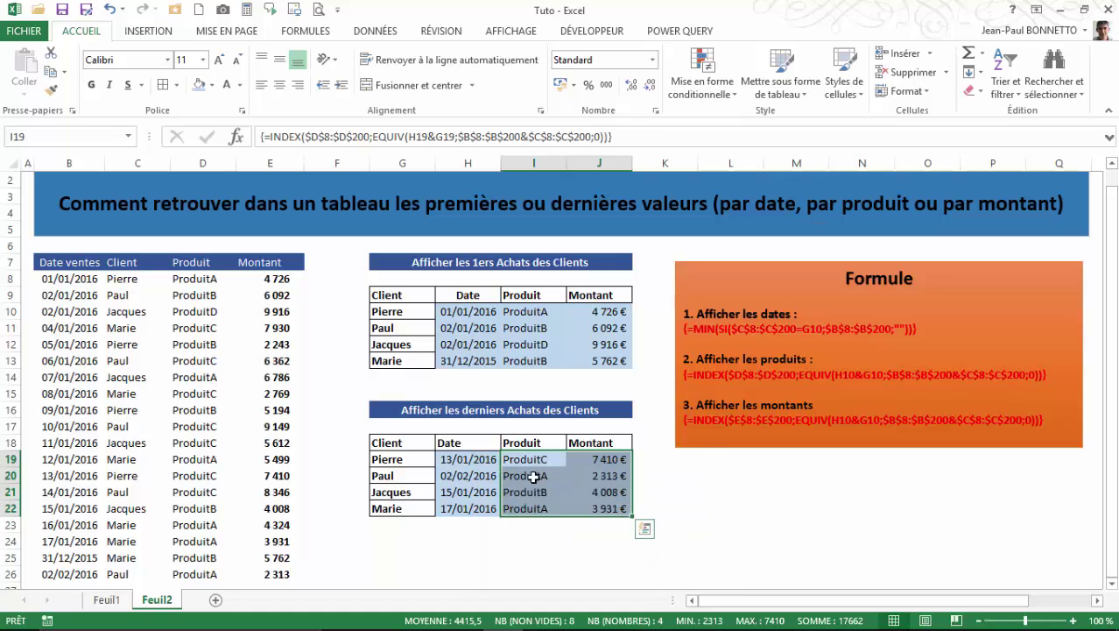
Step: Compare the MIN date formulas in H10:H13 of the first-purchase table with the MAX date formulas in H19:H22
left_click(507, 478)
left_click(462, 459)
left_click(464, 506)
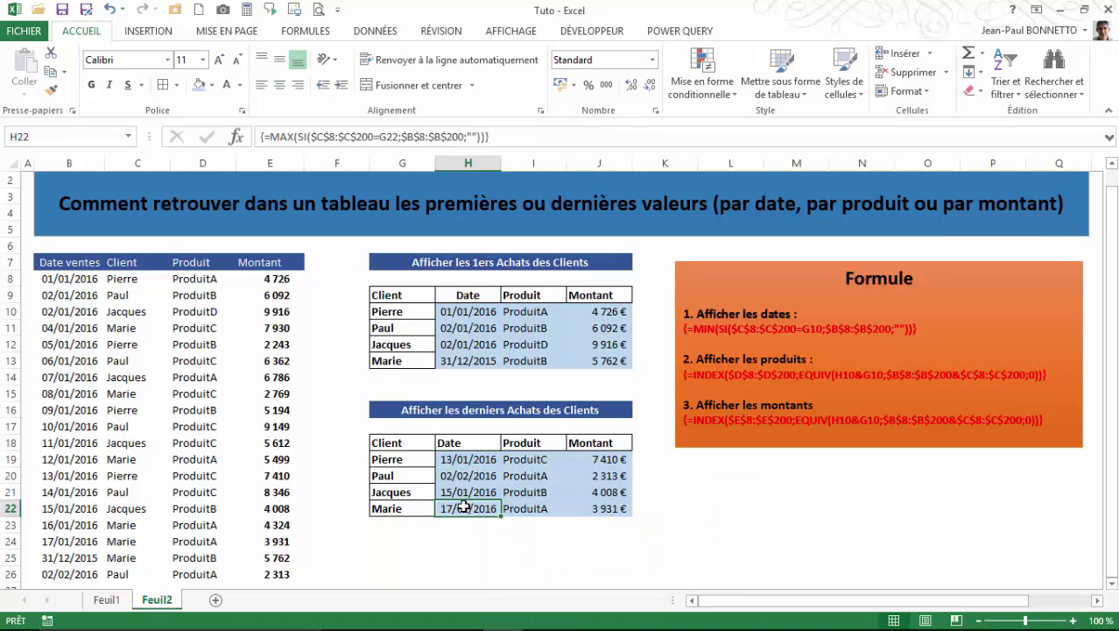
left_click(473, 312)
left_click(462, 328)
left_click(461, 361)
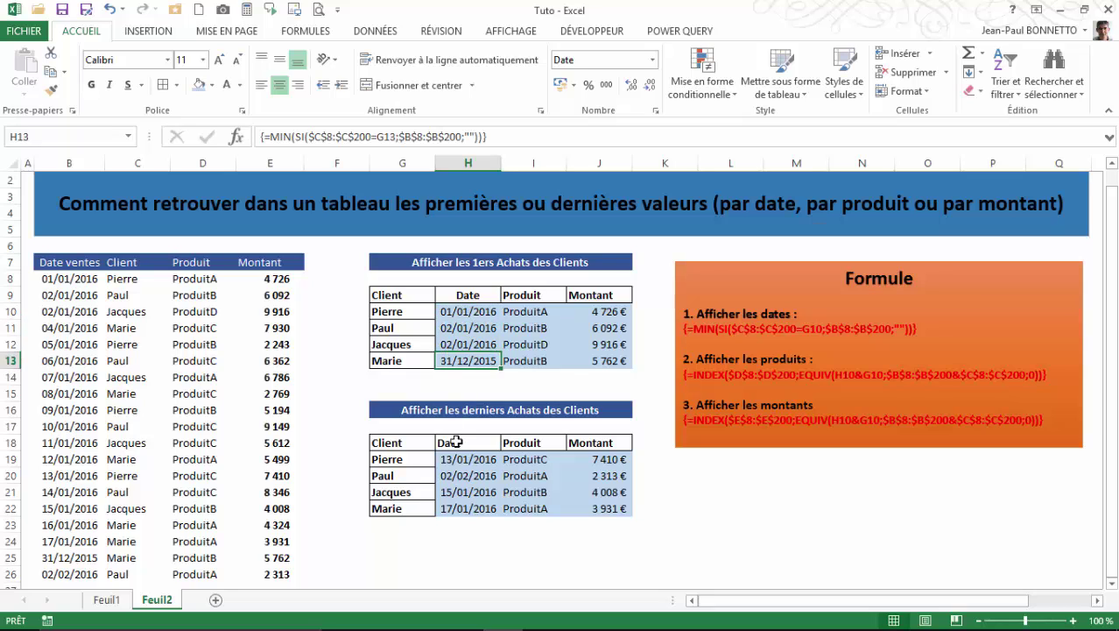
left_click(455, 459)
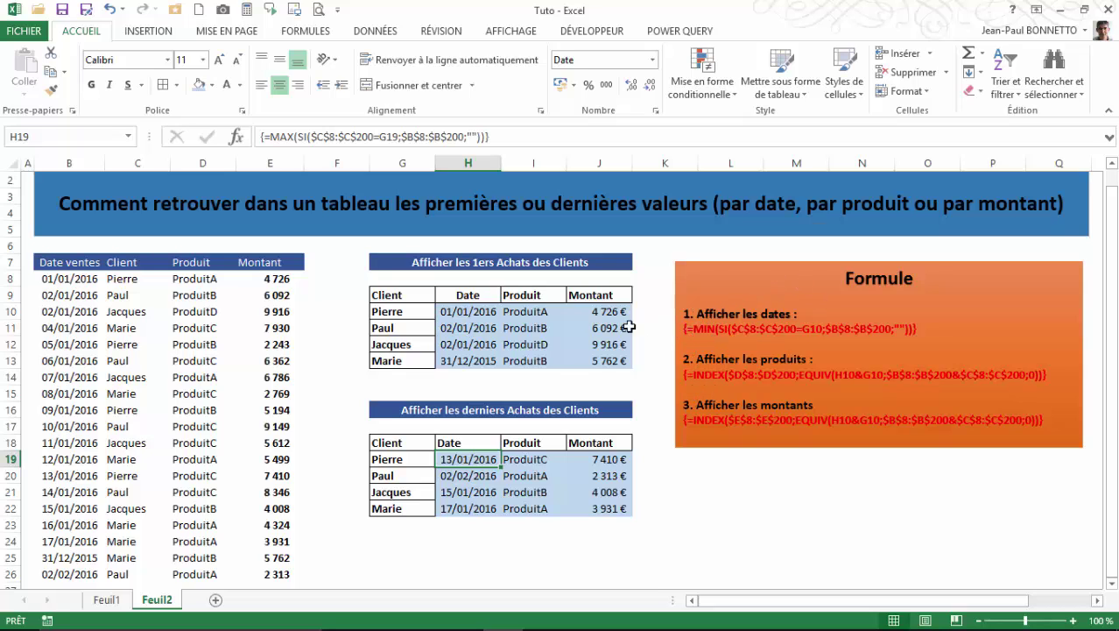
left_click(461, 312)
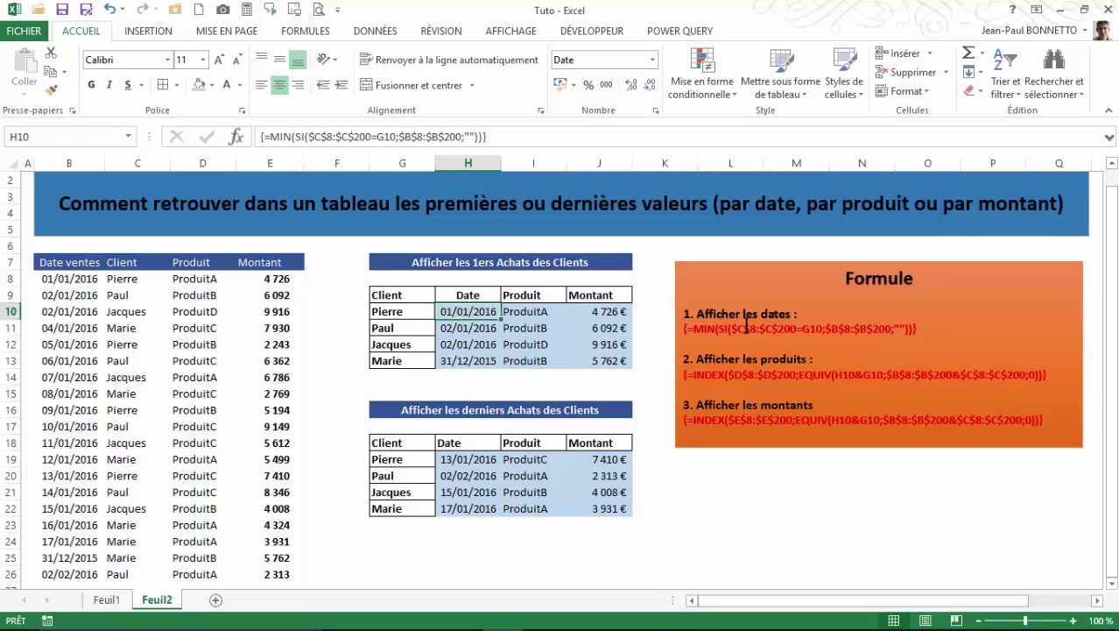
left_click(465, 459)
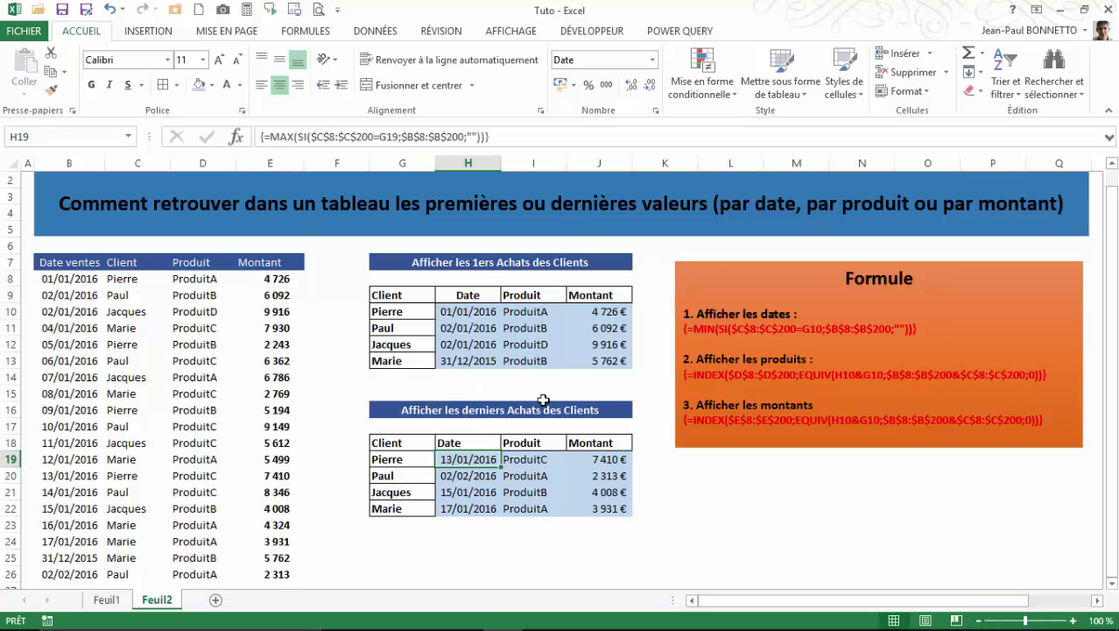
Step: Review the INDEX/EQUIV product and amount formulas of the last-purchase table in columns I and J
left_click(530, 459)
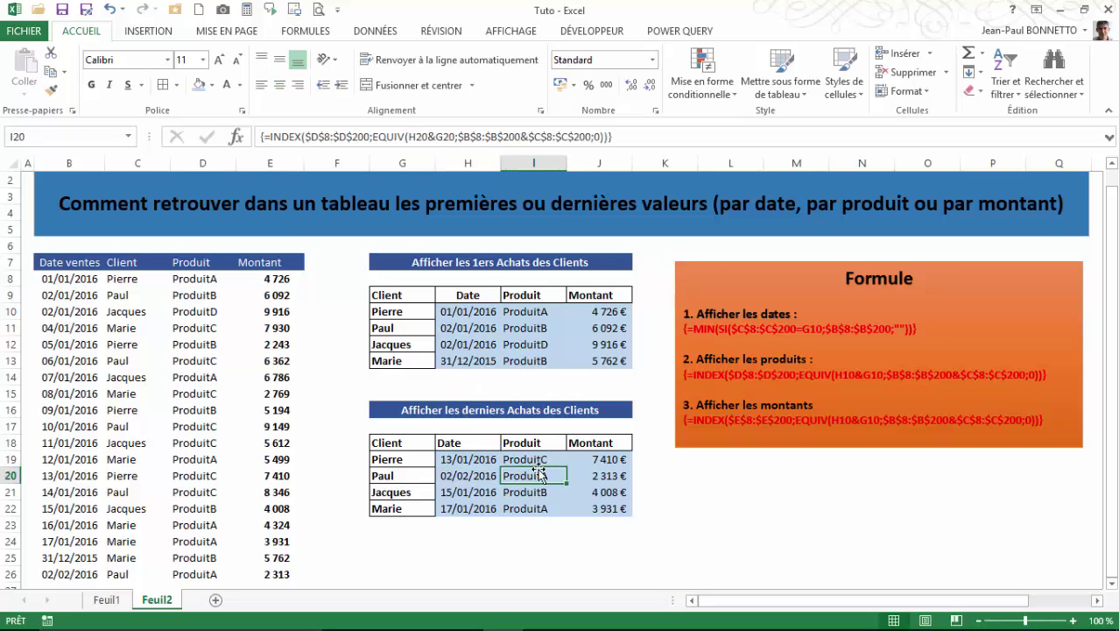
left_click(605, 459)
left_click(532, 460)
left_click(465, 550)
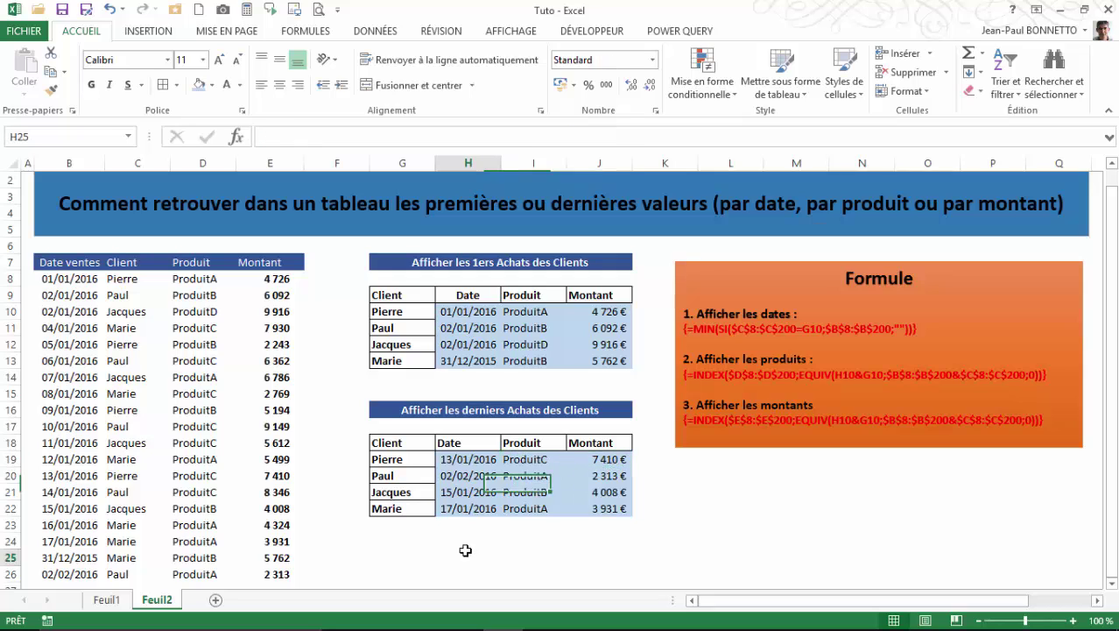
left_click(745, 487)
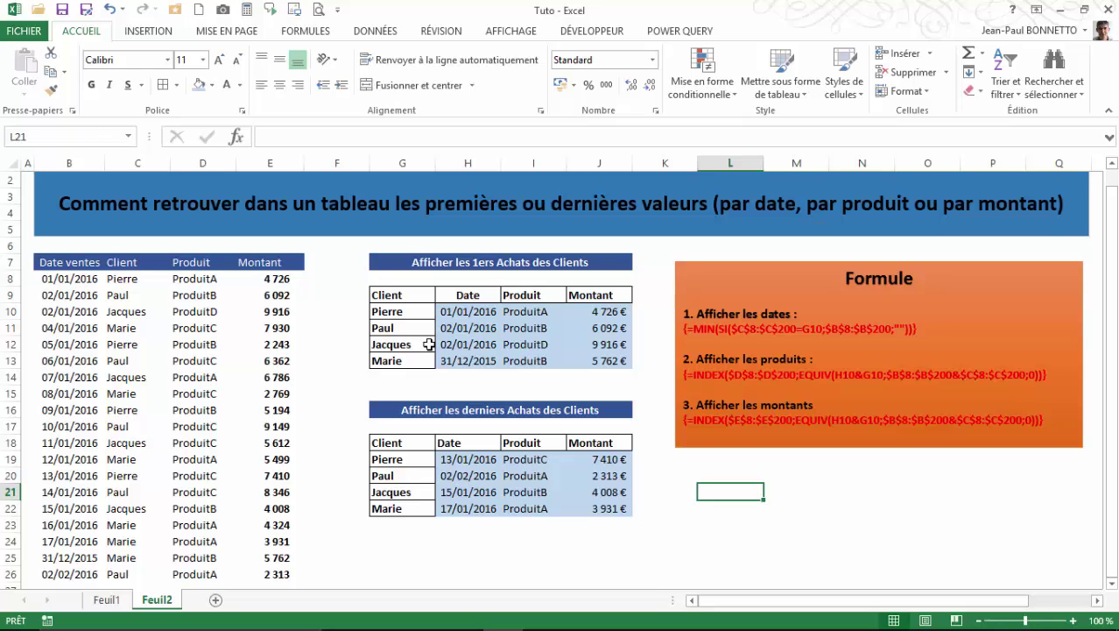
left_click(714, 463)
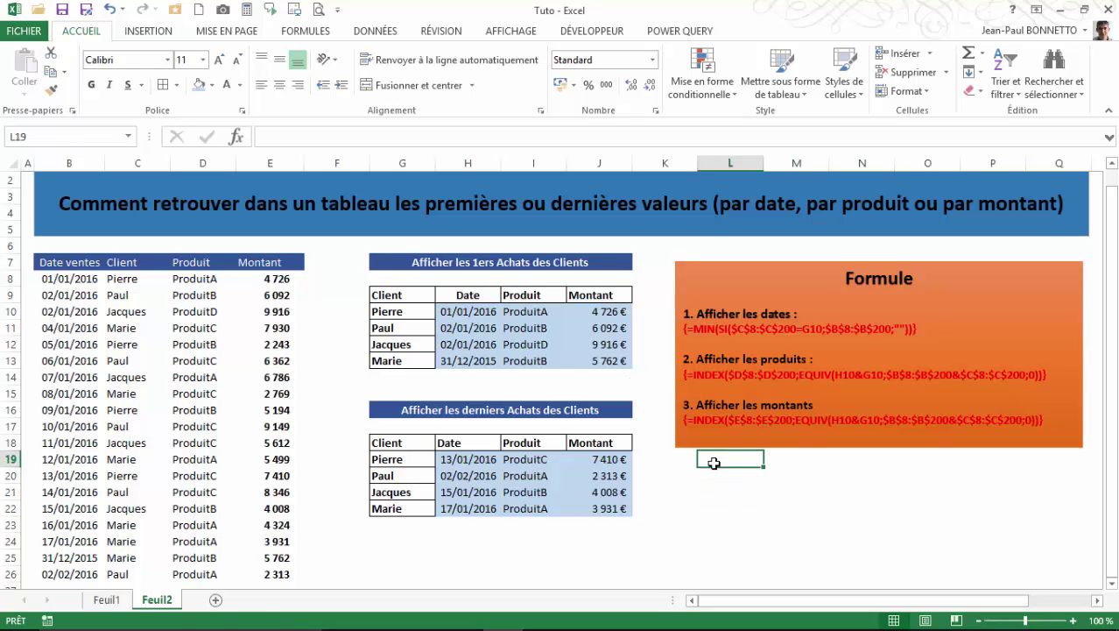